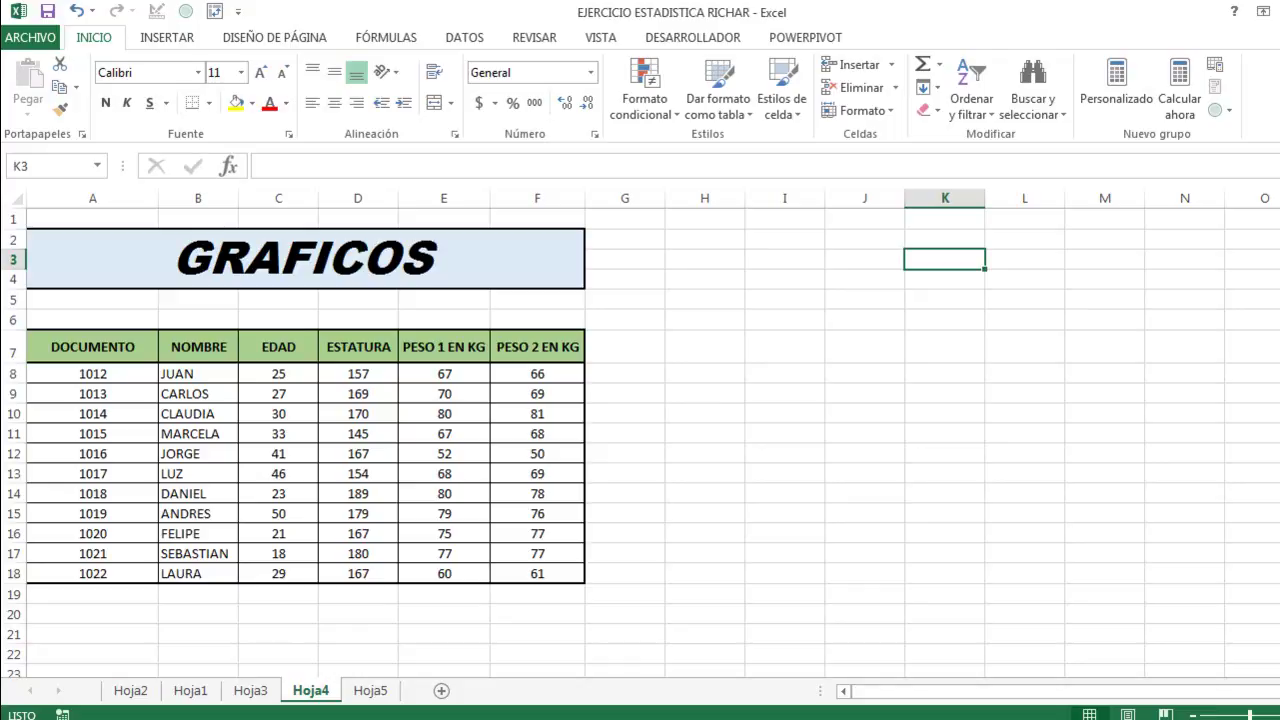
- Scroll Hoja4 right and back so the GRAFICOS table's columns A and B are visible again
scroll(466, 614, "right", 2)
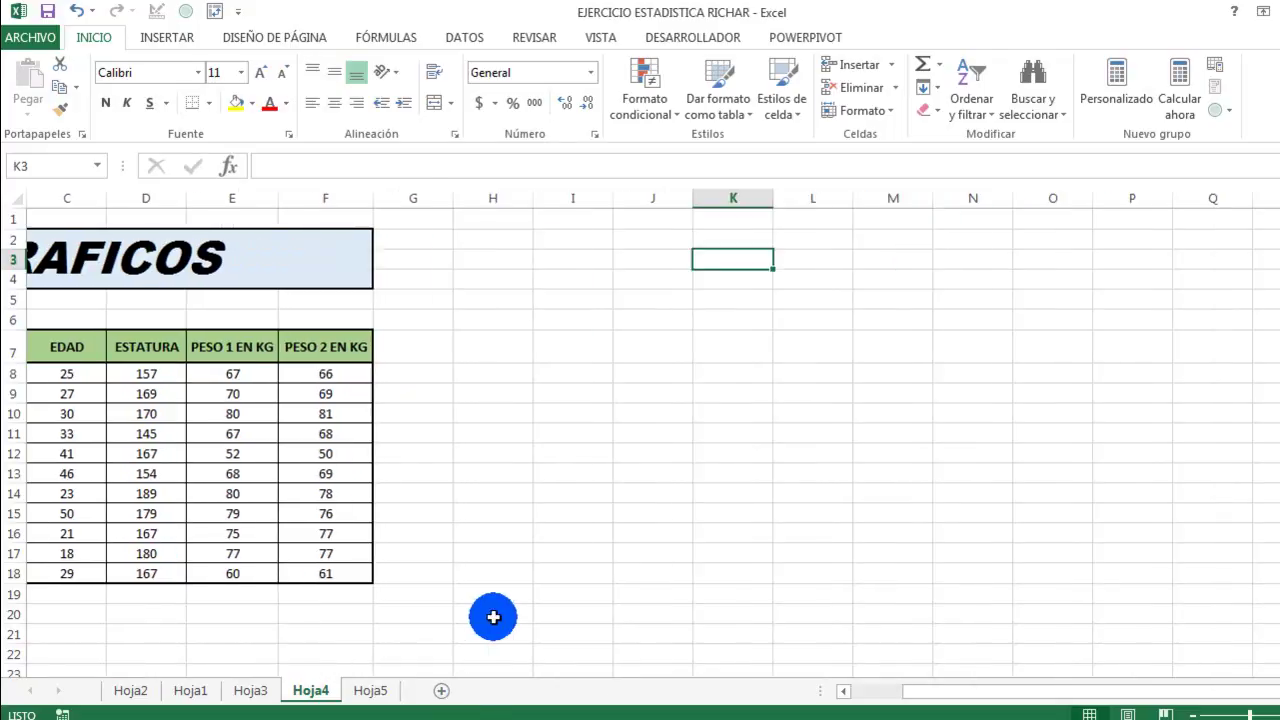
left_click(857, 690)
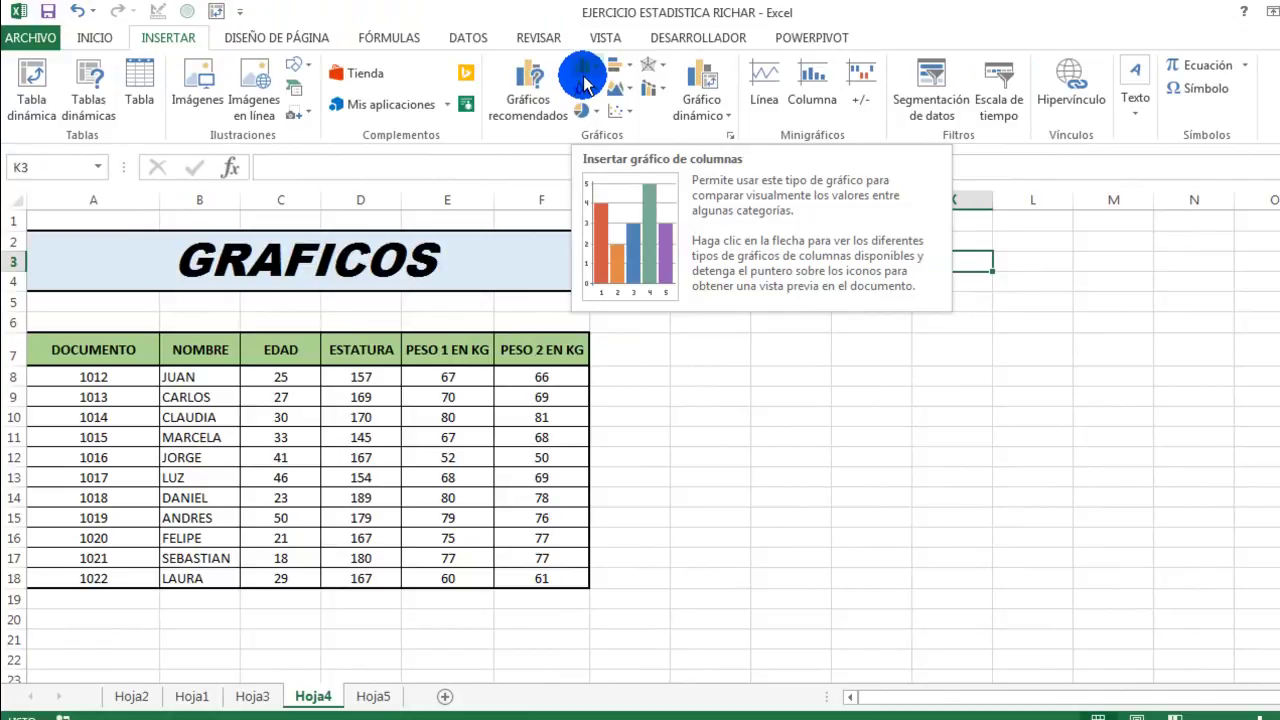
left_click(659, 80)
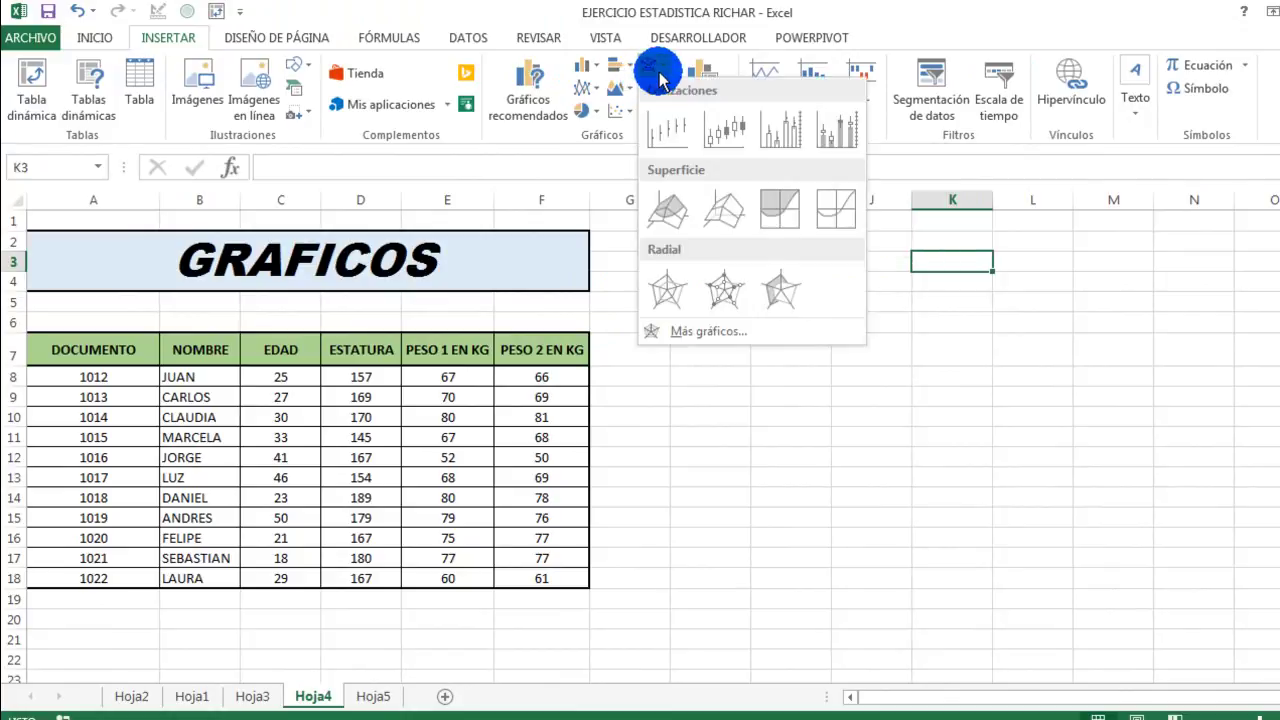
left_click(659, 80)
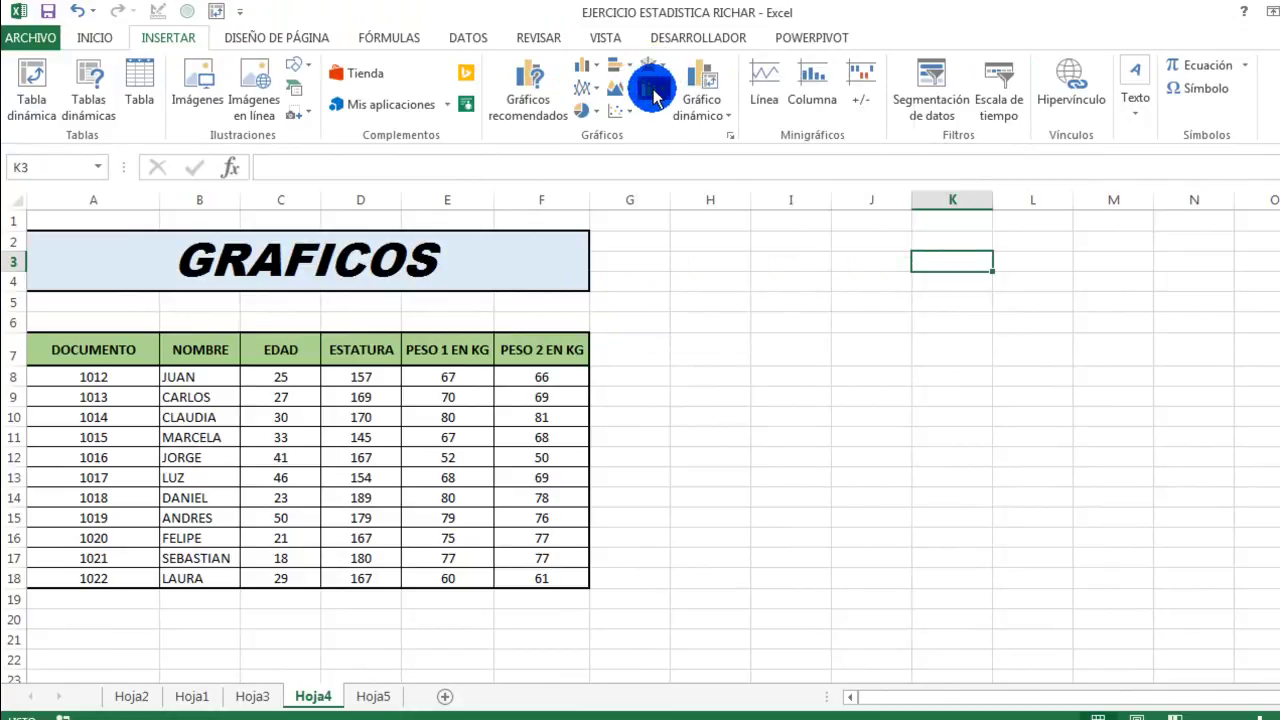
left_click(653, 92)
left_click(621, 90)
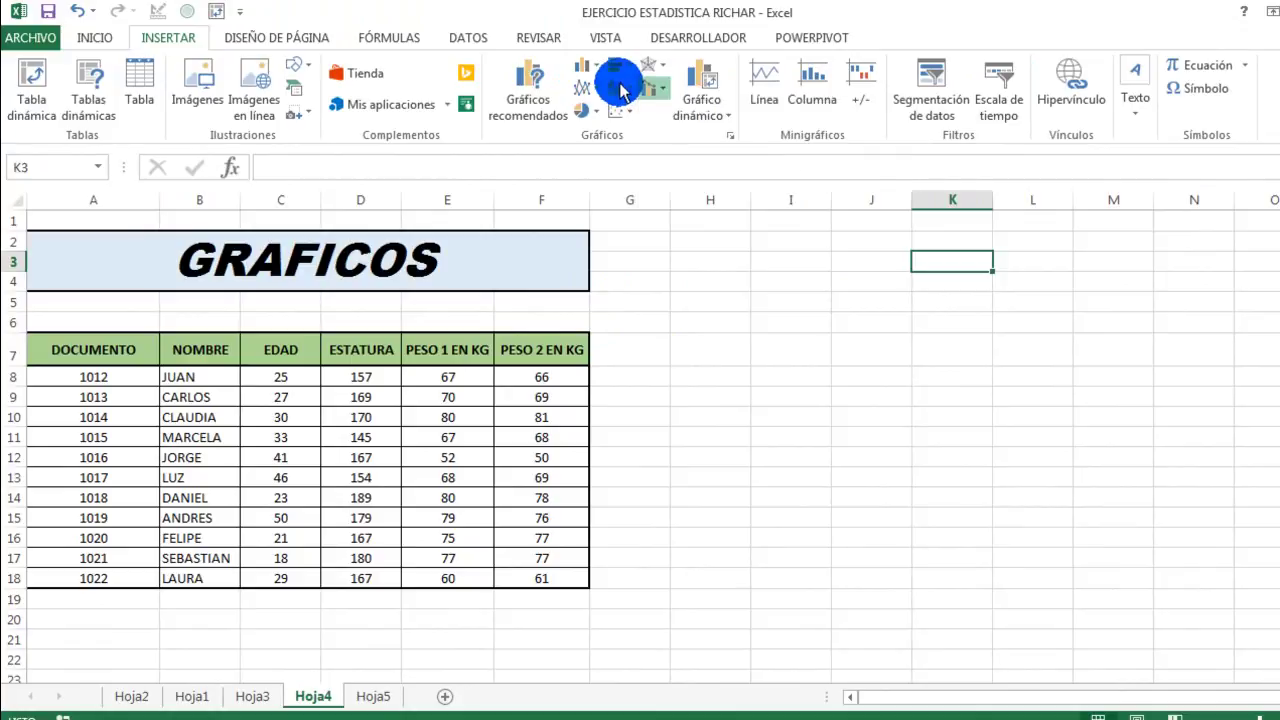
left_click(585, 88)
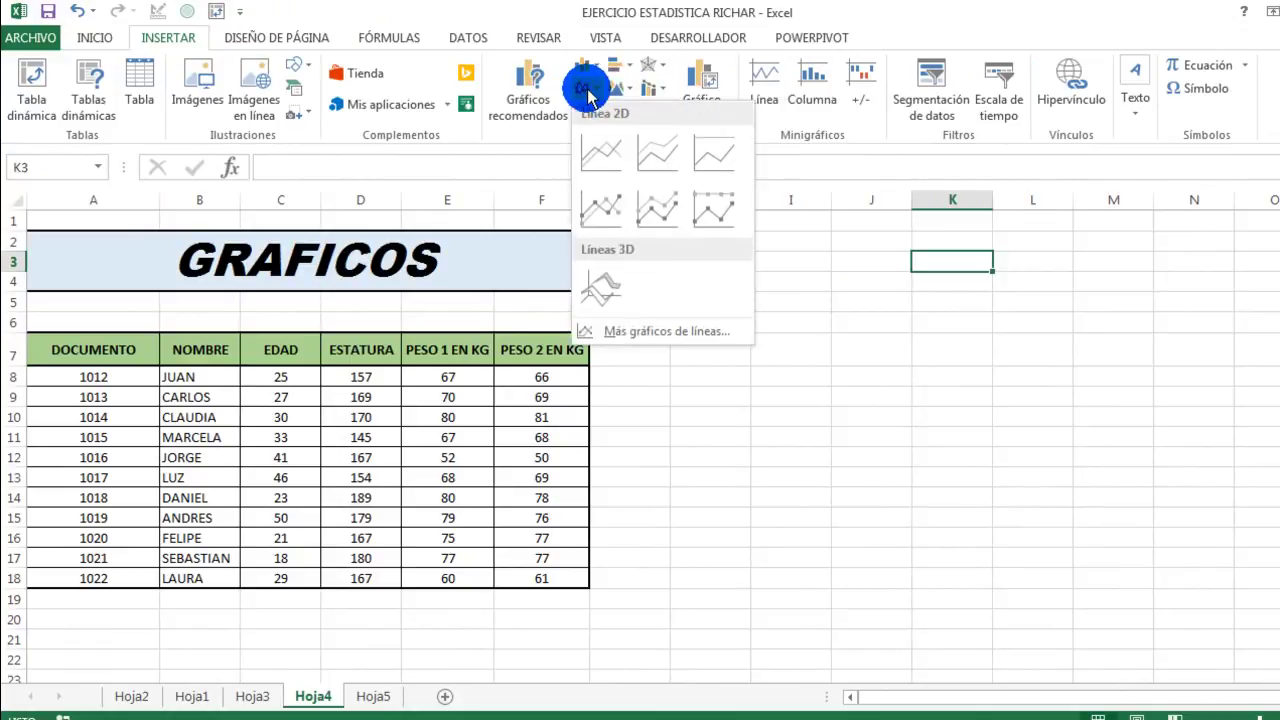
left_click(583, 63)
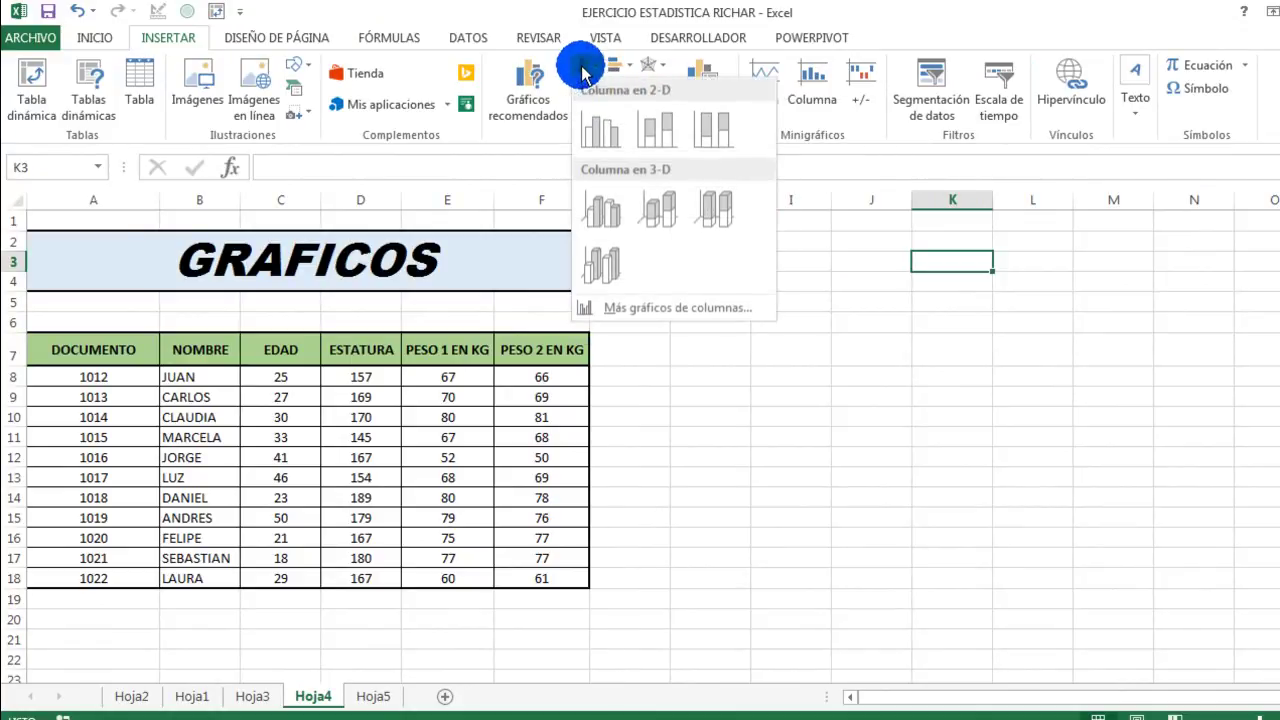
left_click(814, 320)
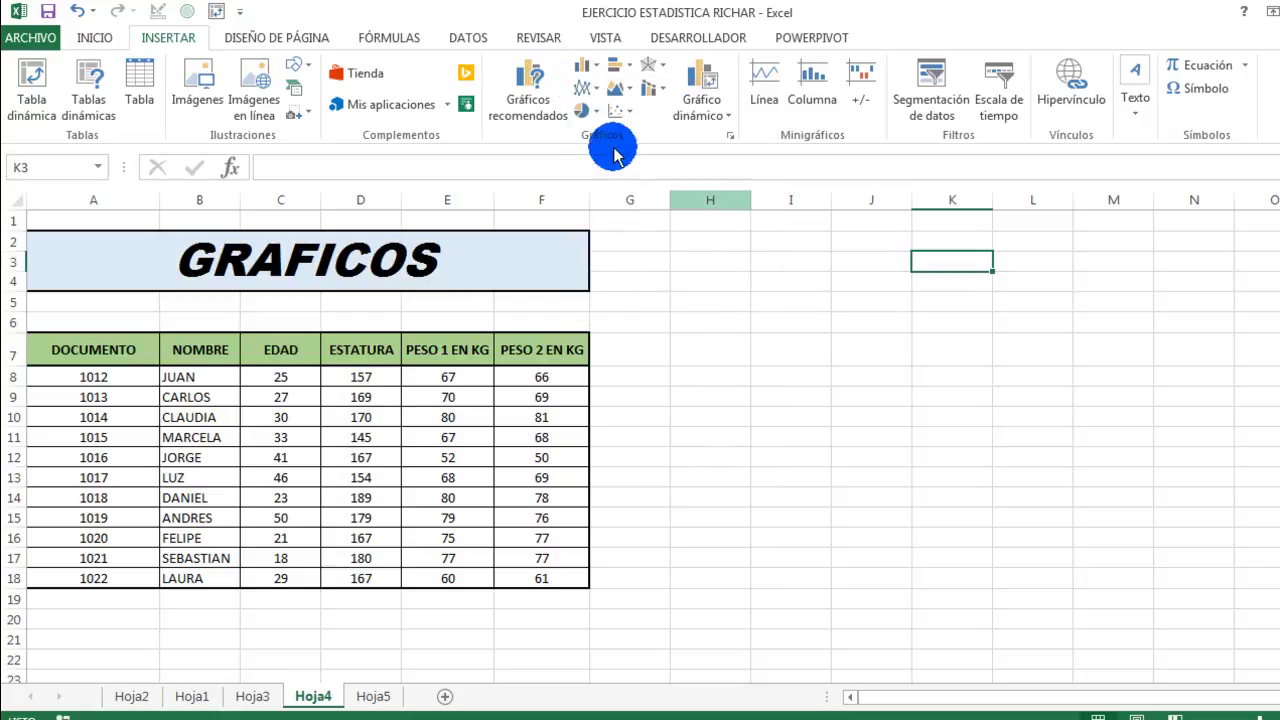
left_click(585, 110)
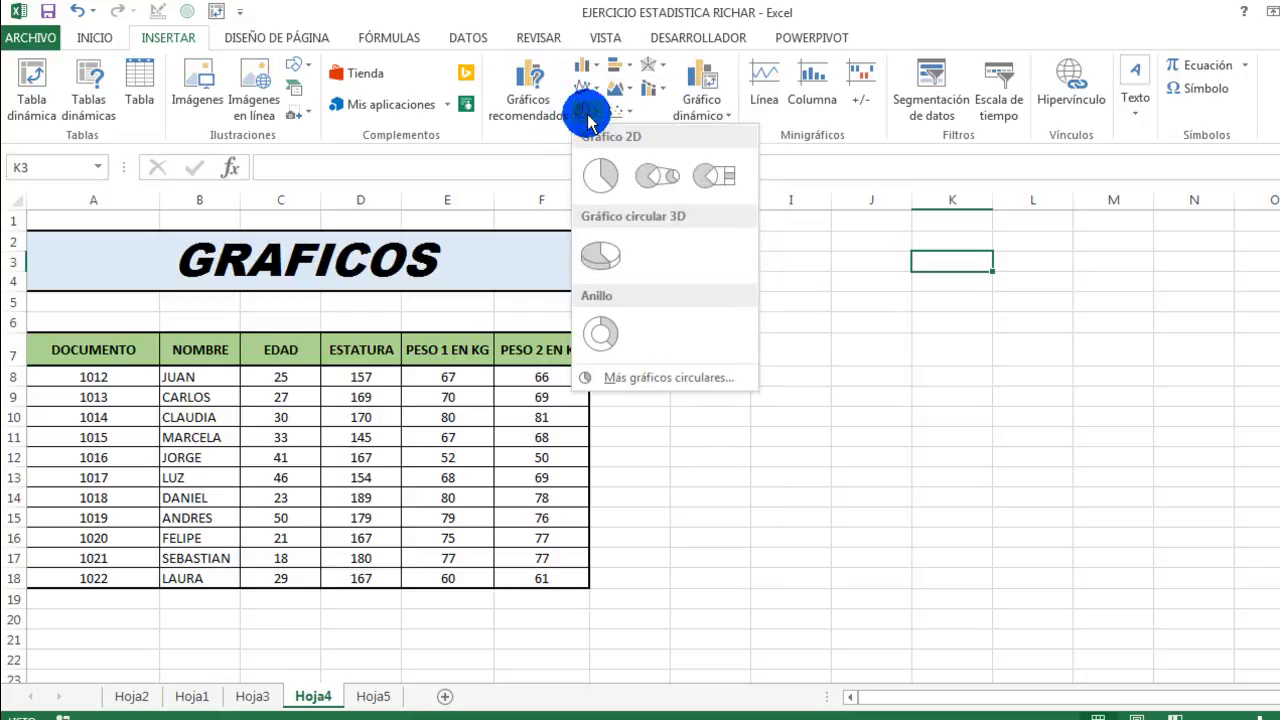
left_click(613, 115)
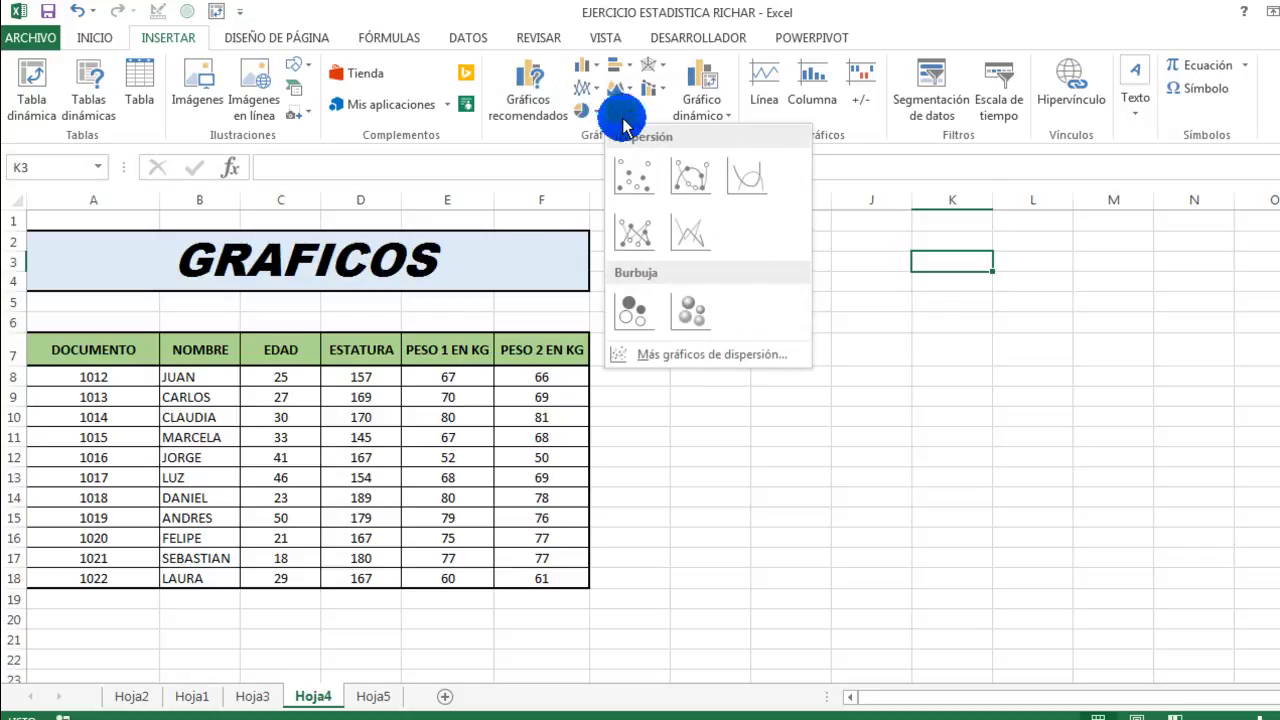
left_click(772, 410)
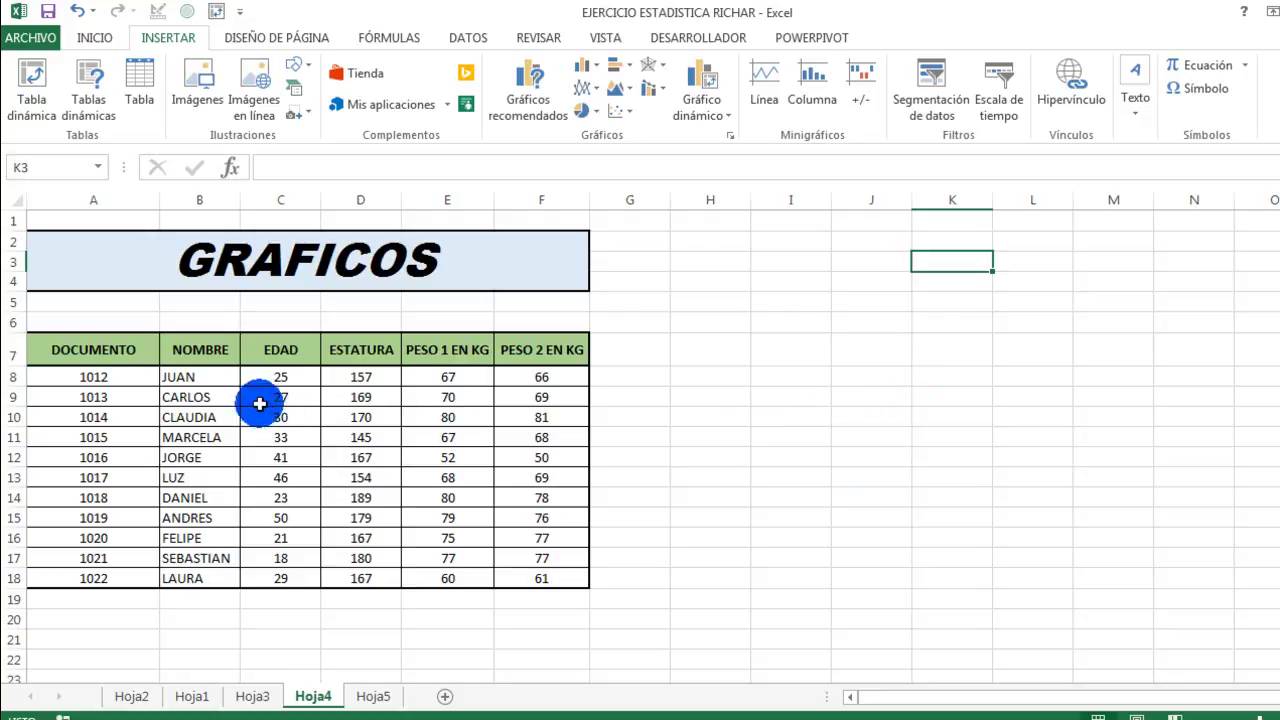
- Copy the names JUAN through LAURA from B8:B18 into column H starting at H8
left_click_drag(213, 383, 220, 579)
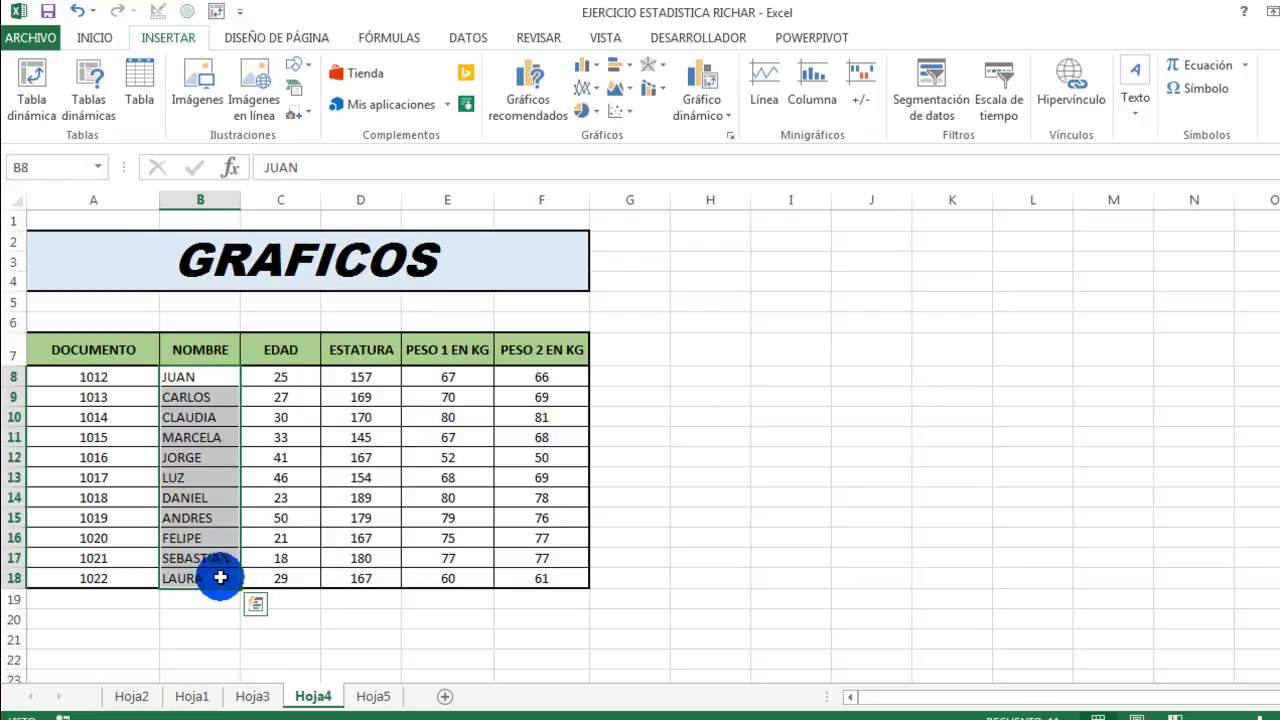
left_click(720, 374)
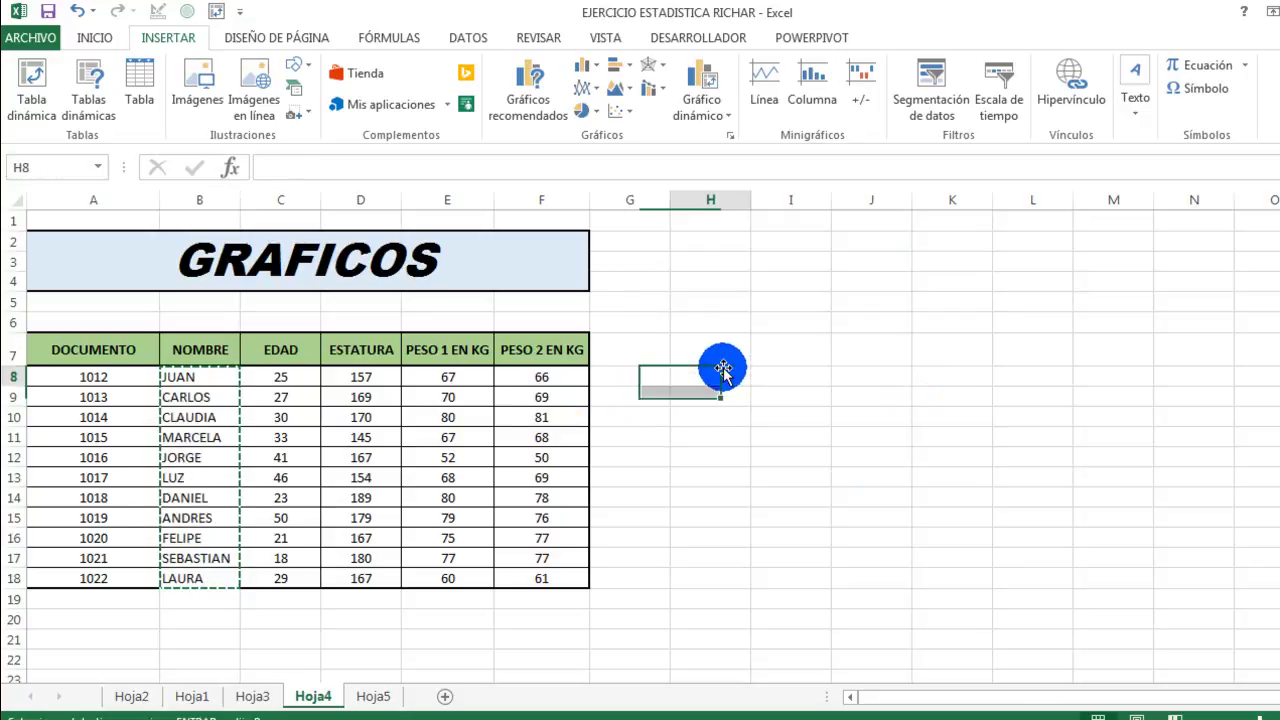
key("Return")
- Copy the PESO 2 EN KG weights into I8:I18 and select the copied H:I block
mouse_move(566, 371)
left_mouse_down()
mouse_move(515, 665)
mouse_move(550, 490)
left_mouse_up()
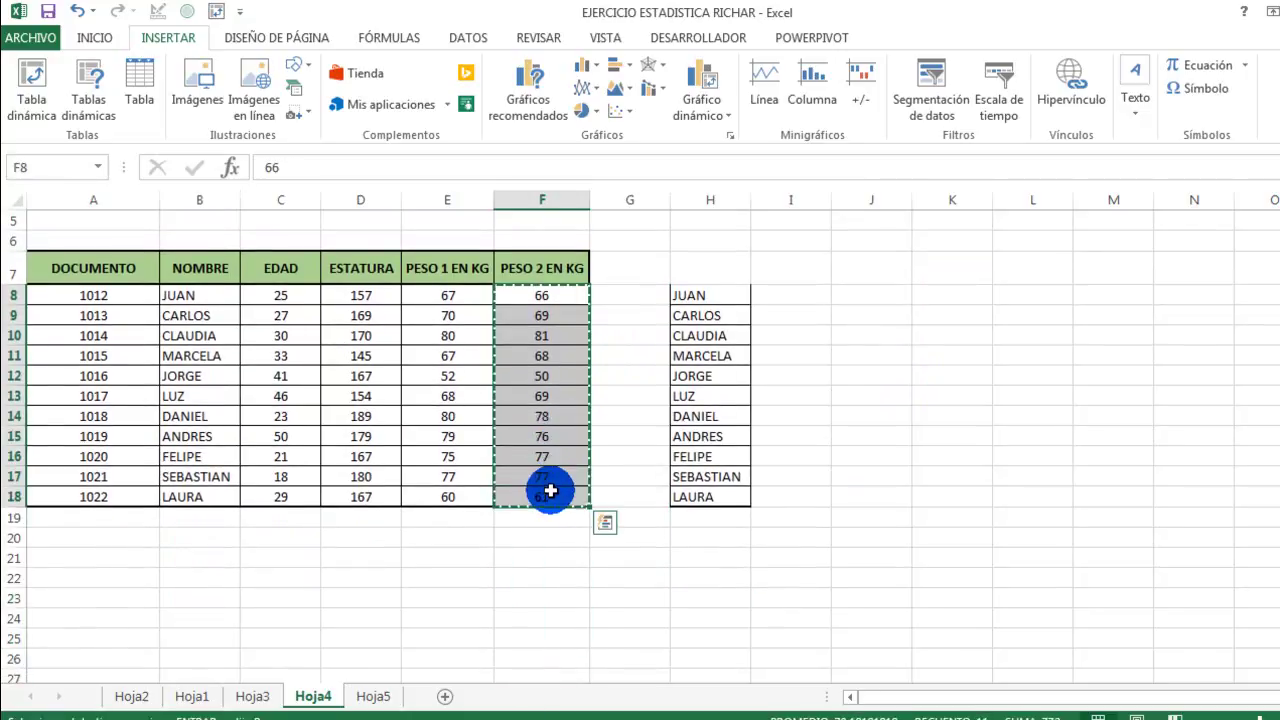
left_click(792, 310)
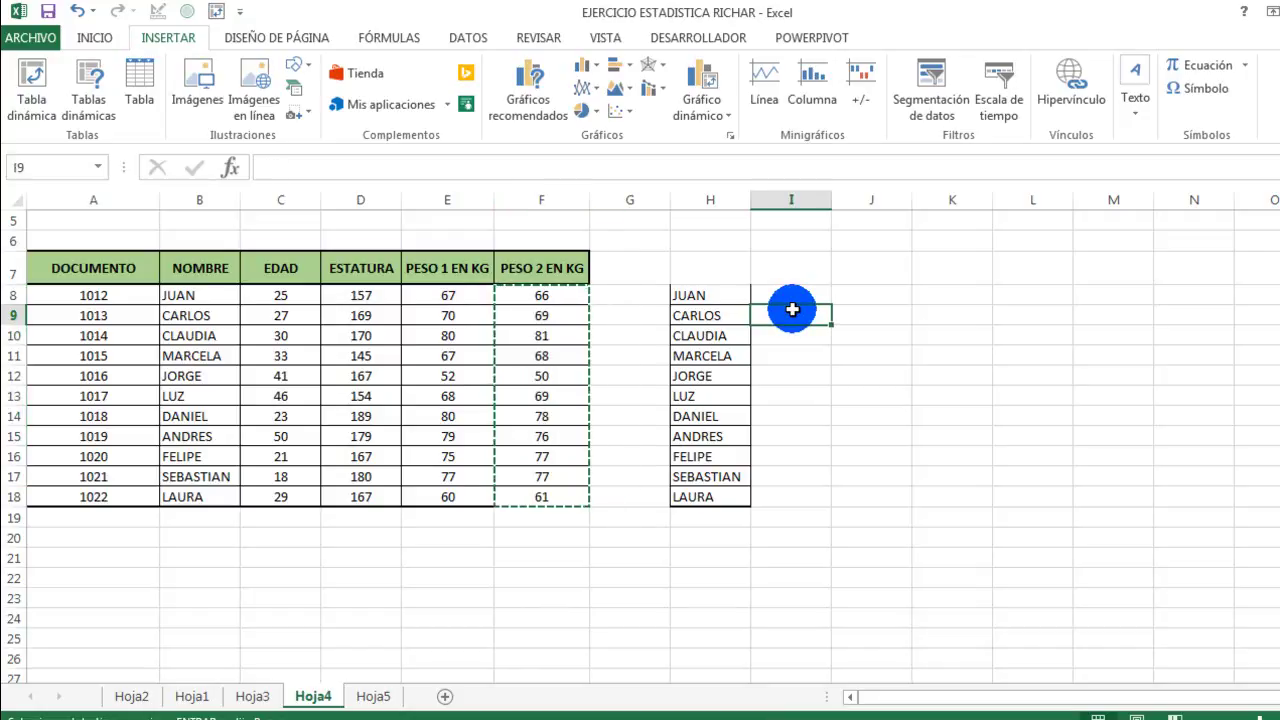
left_click(792, 293)
key("Return")
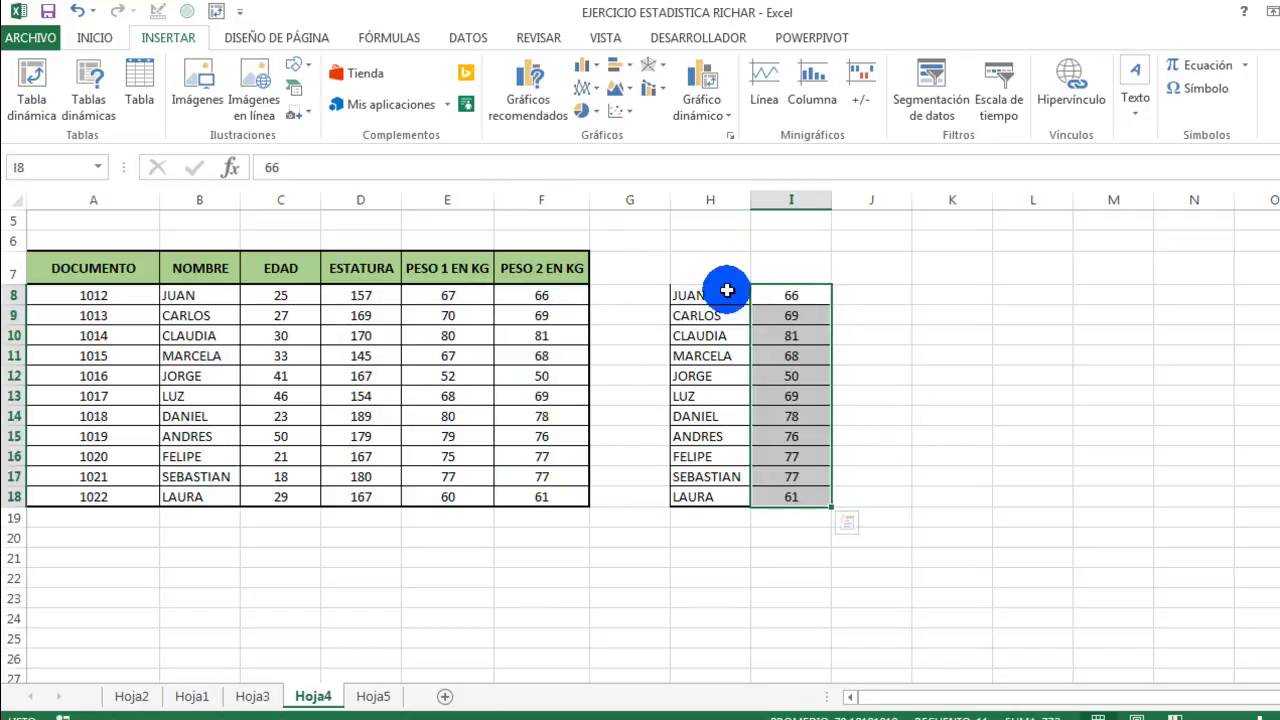
mouse_move(706, 294)
left_mouse_down()
mouse_move(765, 308)
mouse_move(774, 513)
left_mouse_up()
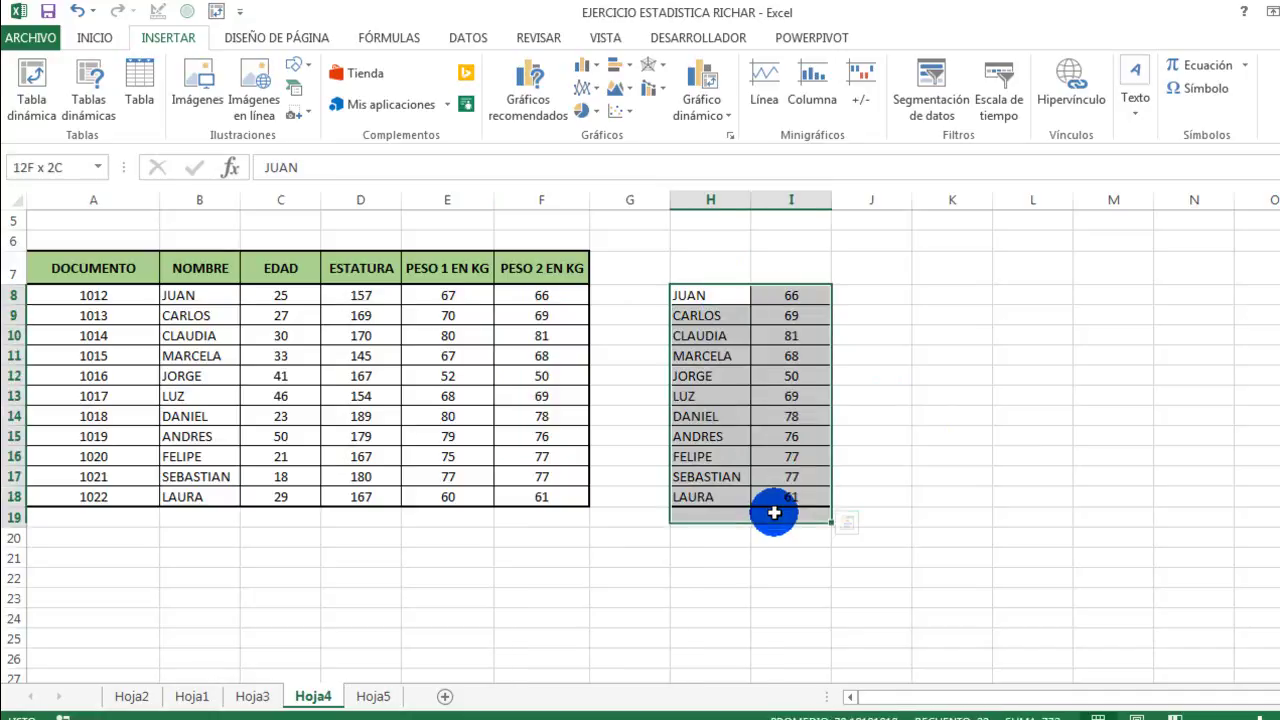
- Insert a trial clustered column chart of the copied data, move it aside, then delete it
left_click(584, 64)
left_click(617, 135)
mouse_move(700, 323)
left_mouse_down()
mouse_move(1070, 310)
mouse_move(1084, 290)
mouse_move(1037, 297)
left_mouse_up()
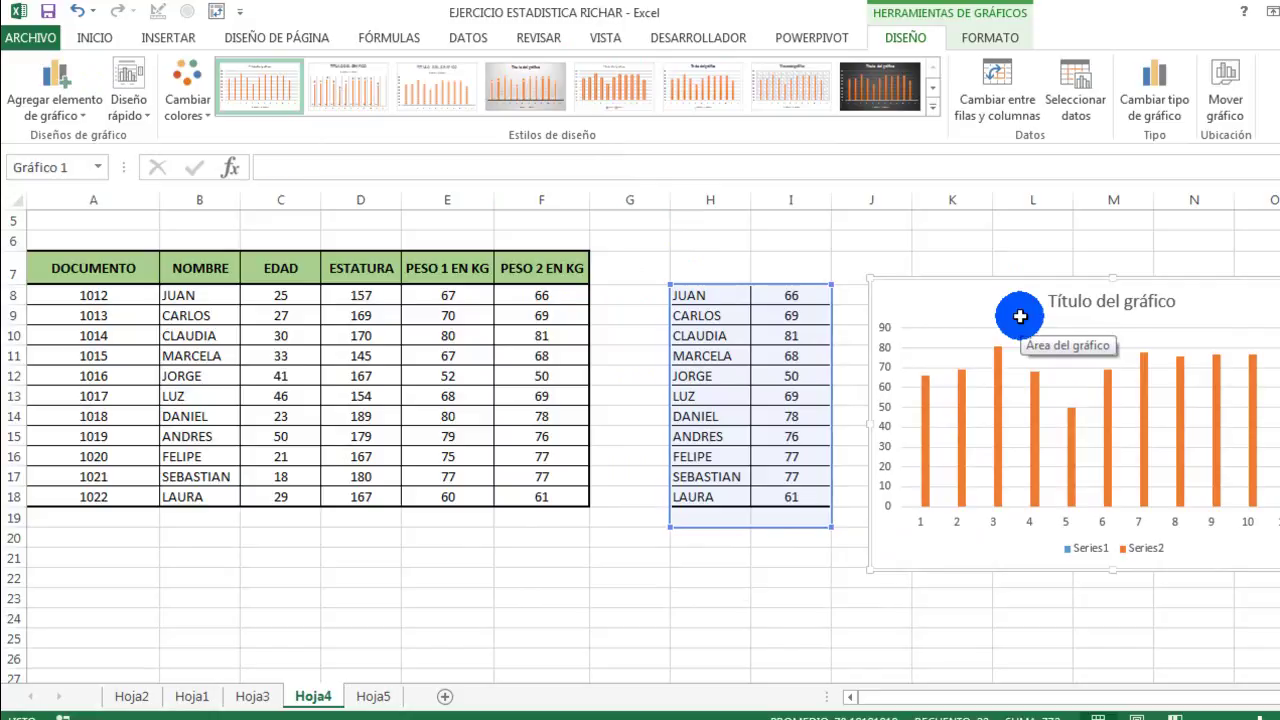
key("Delete")
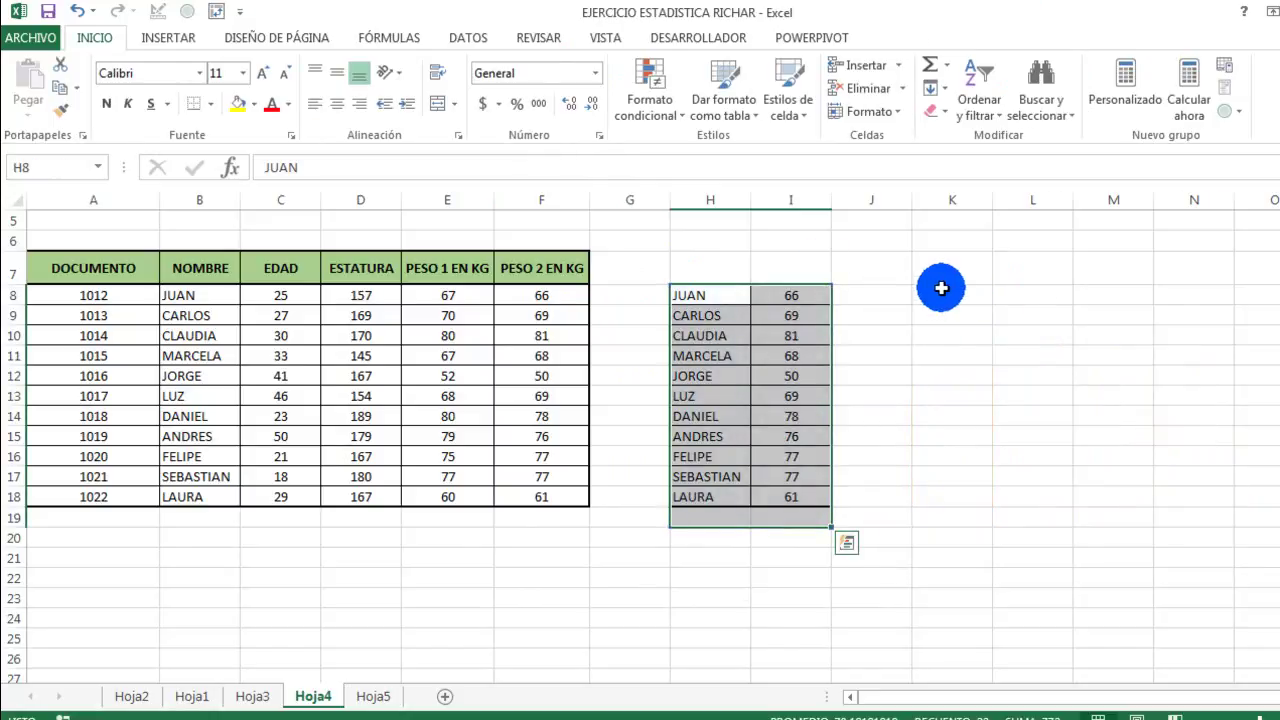
- Clear the copied names and weights from columns H and I
left_click_drag(711, 200, 796, 220)
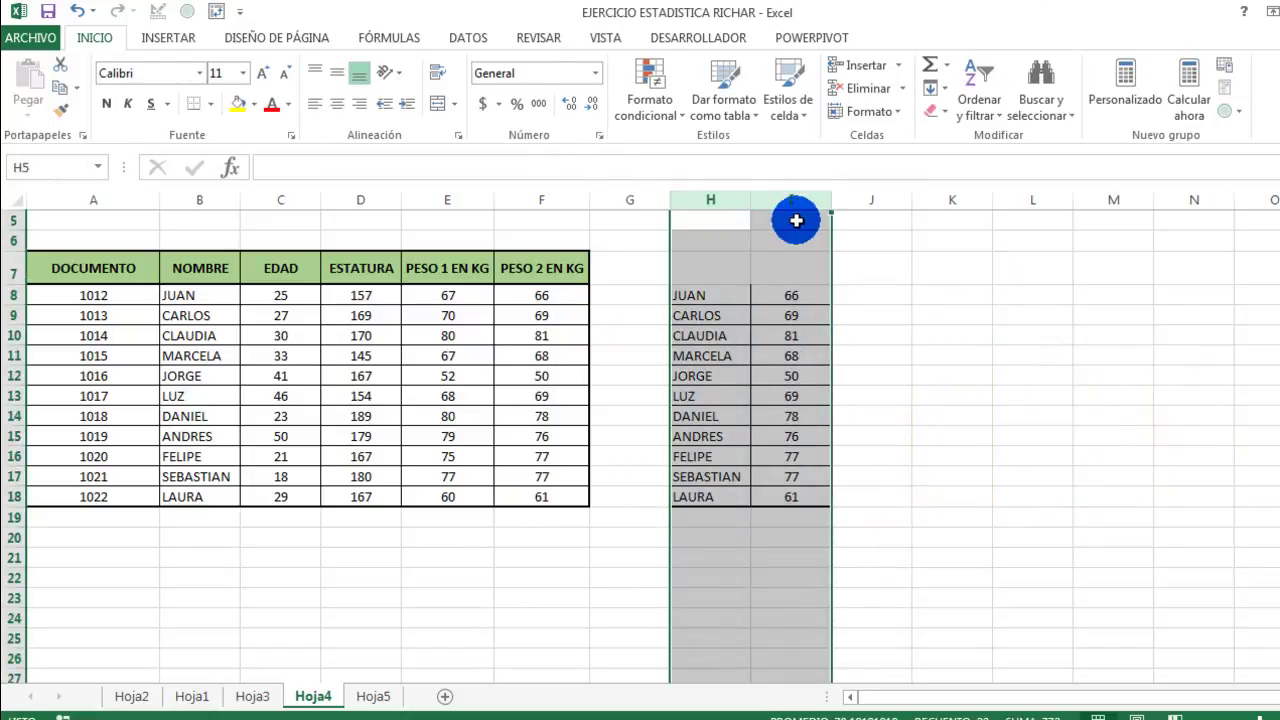
key("Delete")
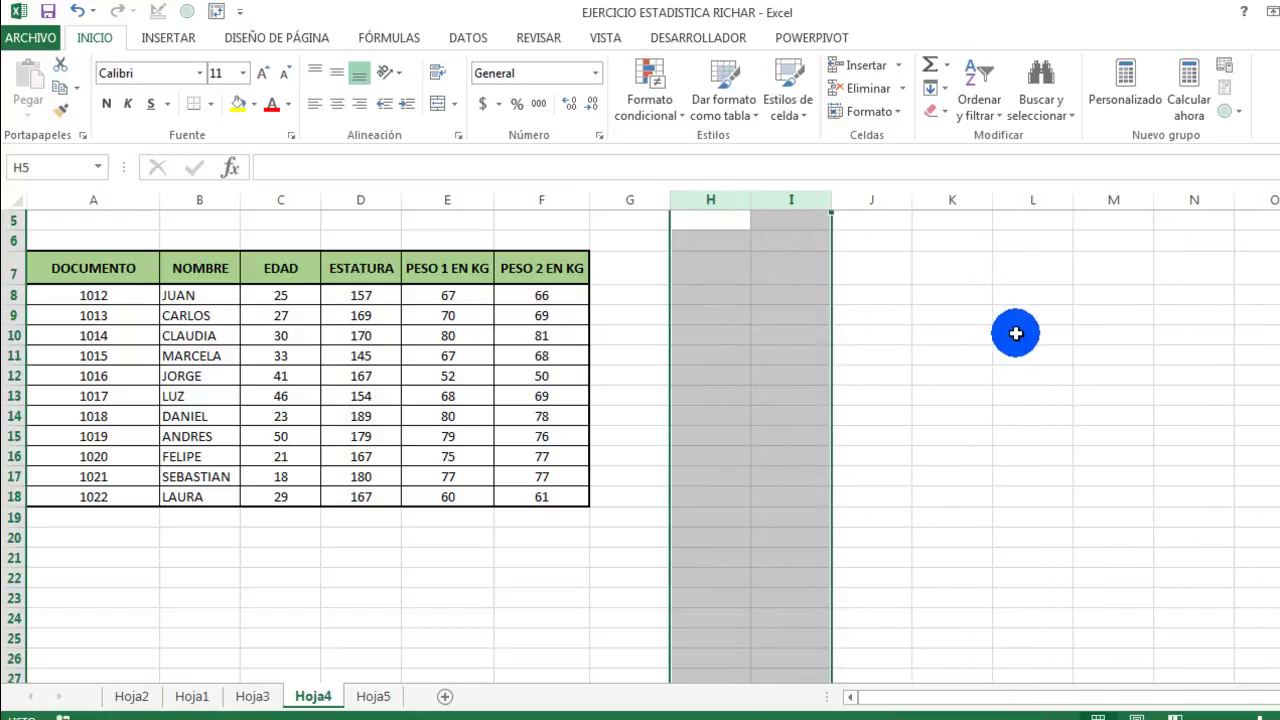
left_click(1014, 334)
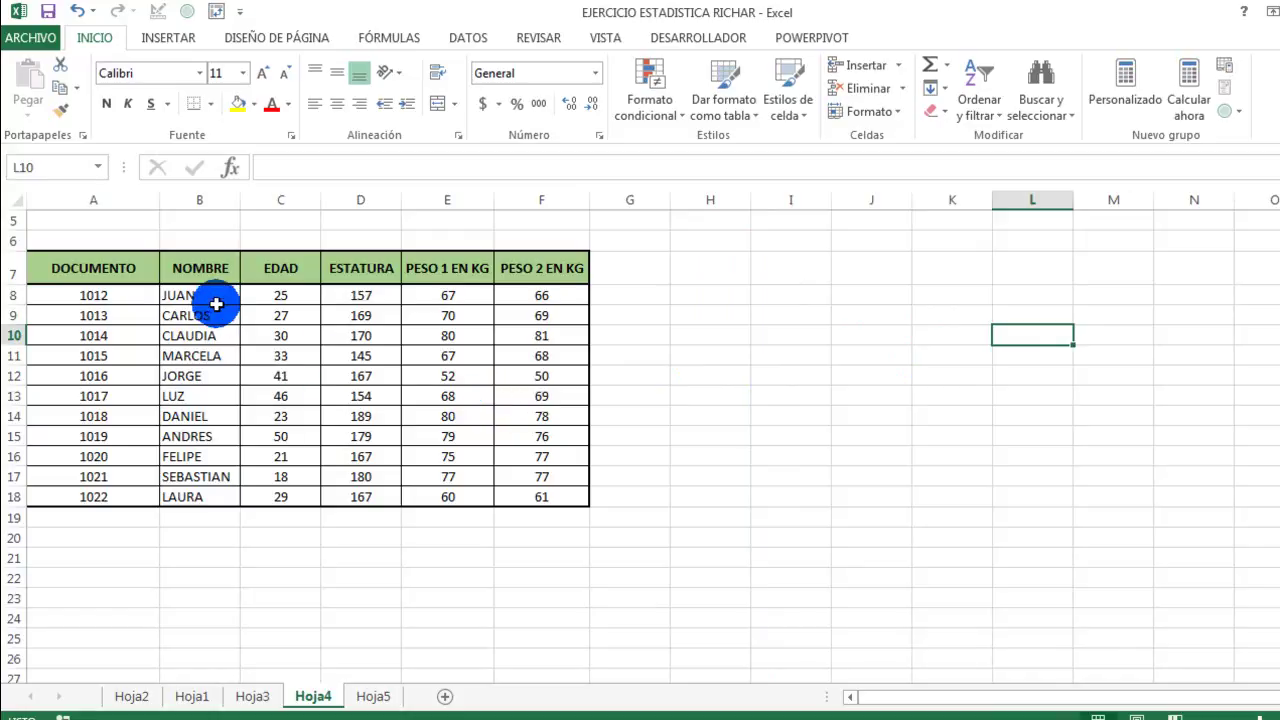
- Select the names in B8:B18 together with the PESO 1 EN KG weights in E8:E18
left_click_drag(215, 298, 212, 488)
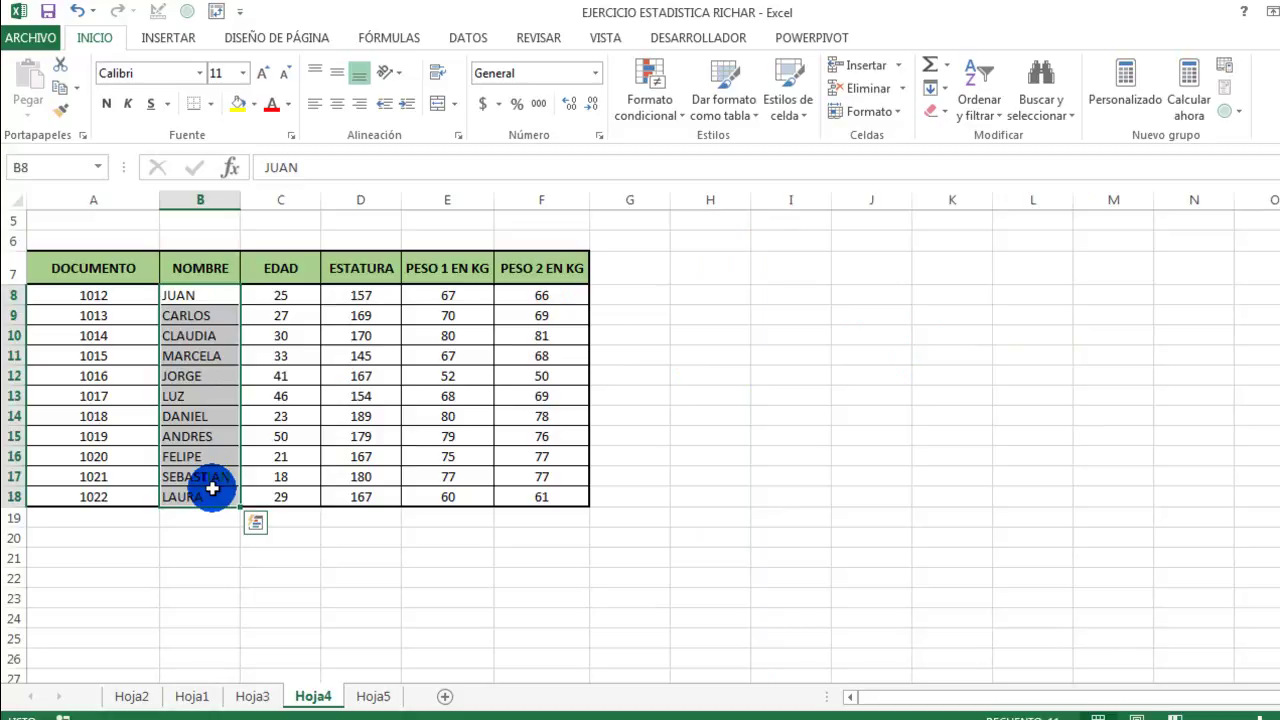
key("ctrl+q")
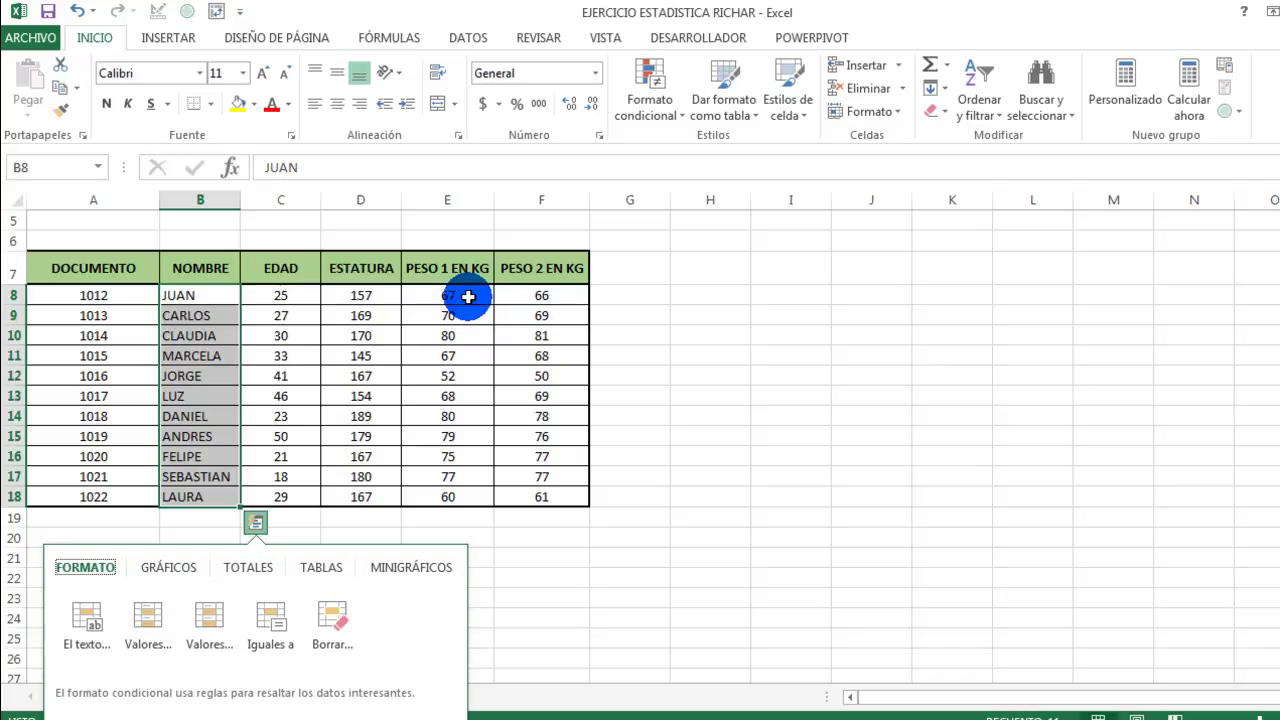
left_click_drag(468, 297, 468, 492)
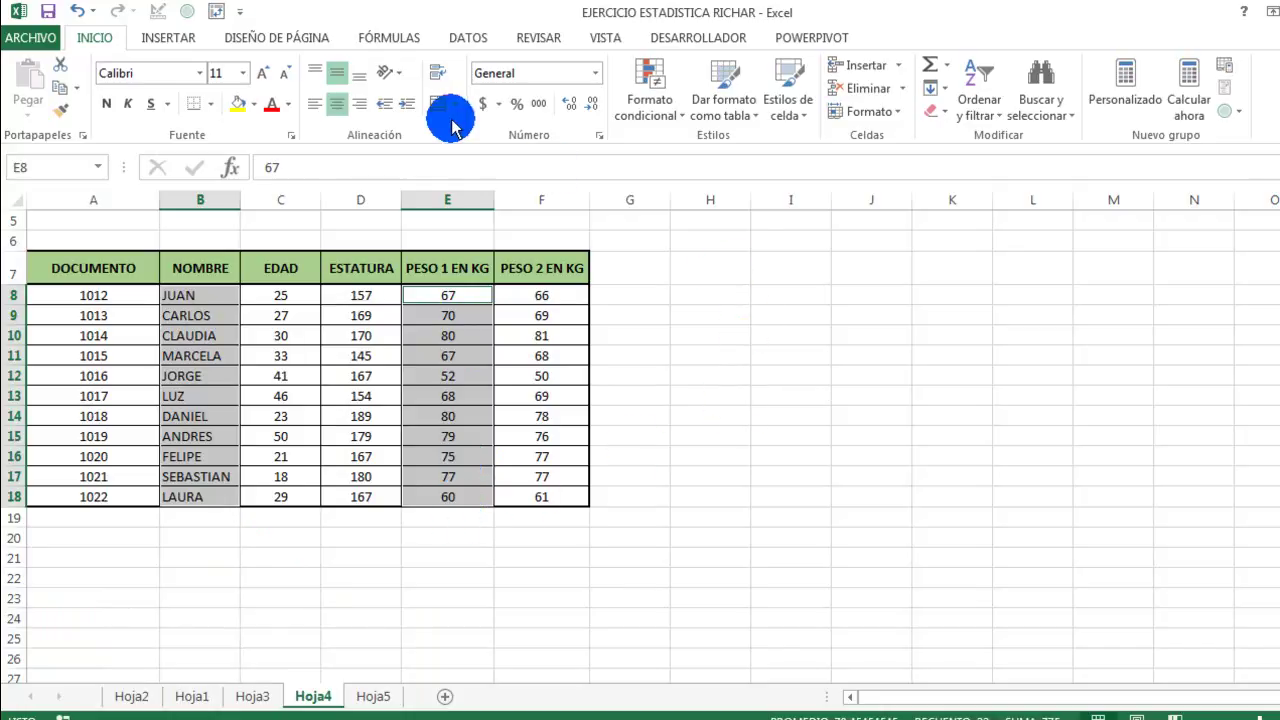
left_click(185, 42)
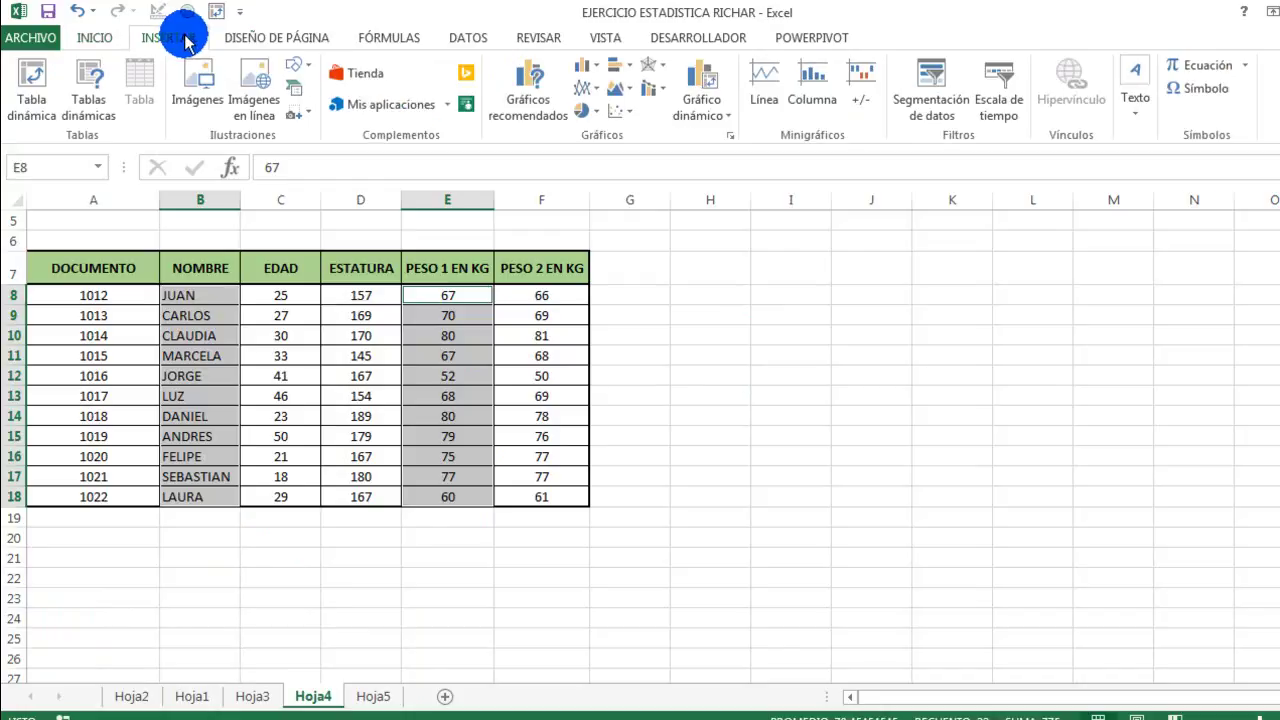
left_click(587, 67)
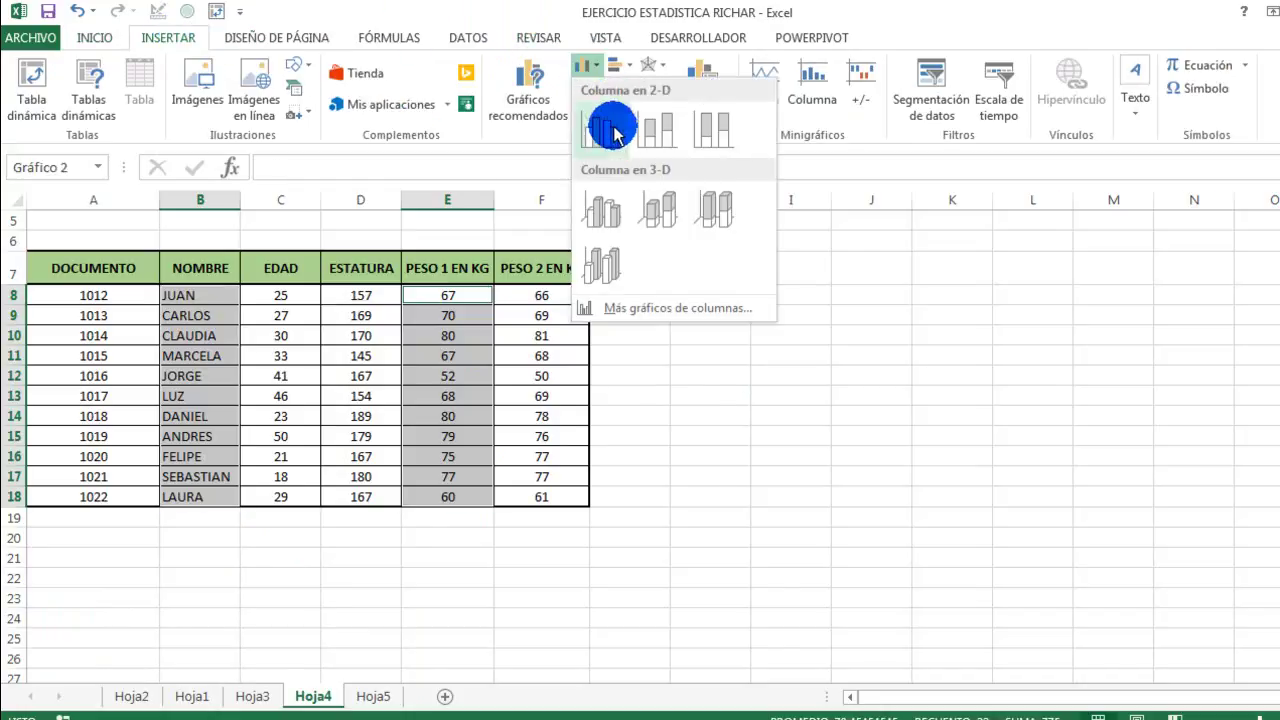
left_click(604, 205)
mouse_move(641, 333)
left_mouse_down()
mouse_move(689, 326)
mouse_move(810, 260)
mouse_move(808, 277)
left_mouse_up()
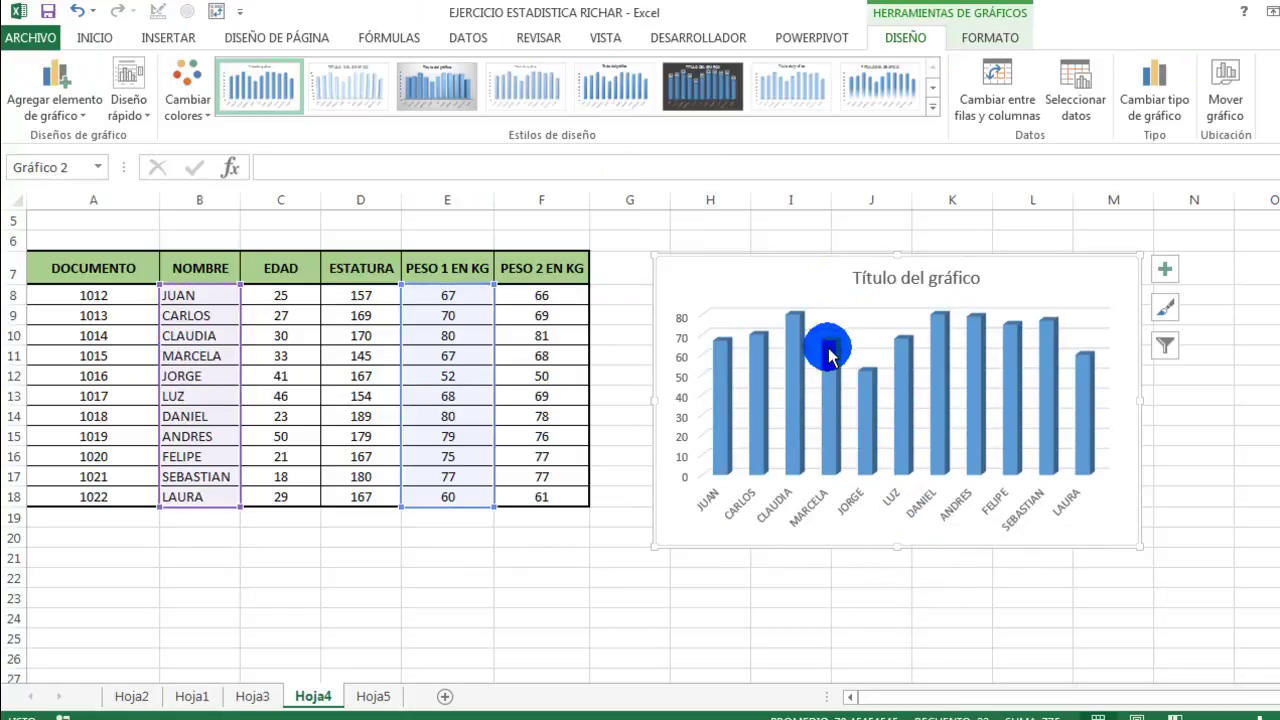
left_click(771, 274)
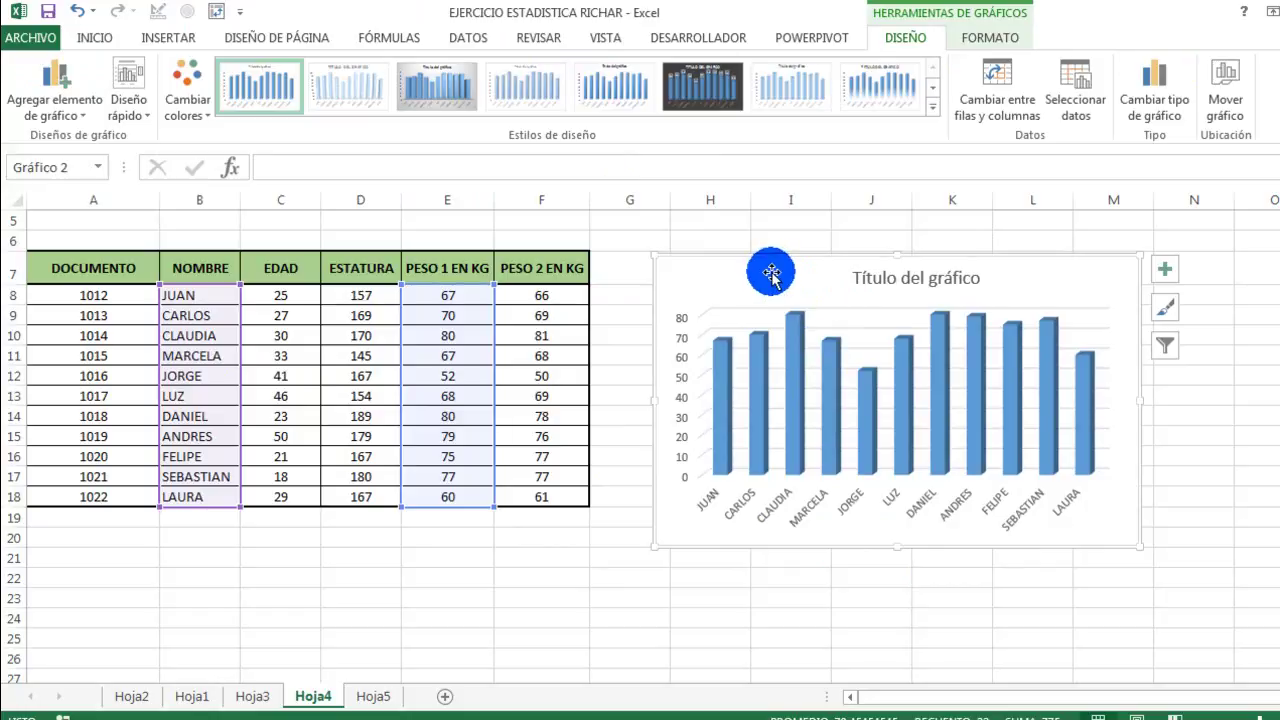
key("Delete")
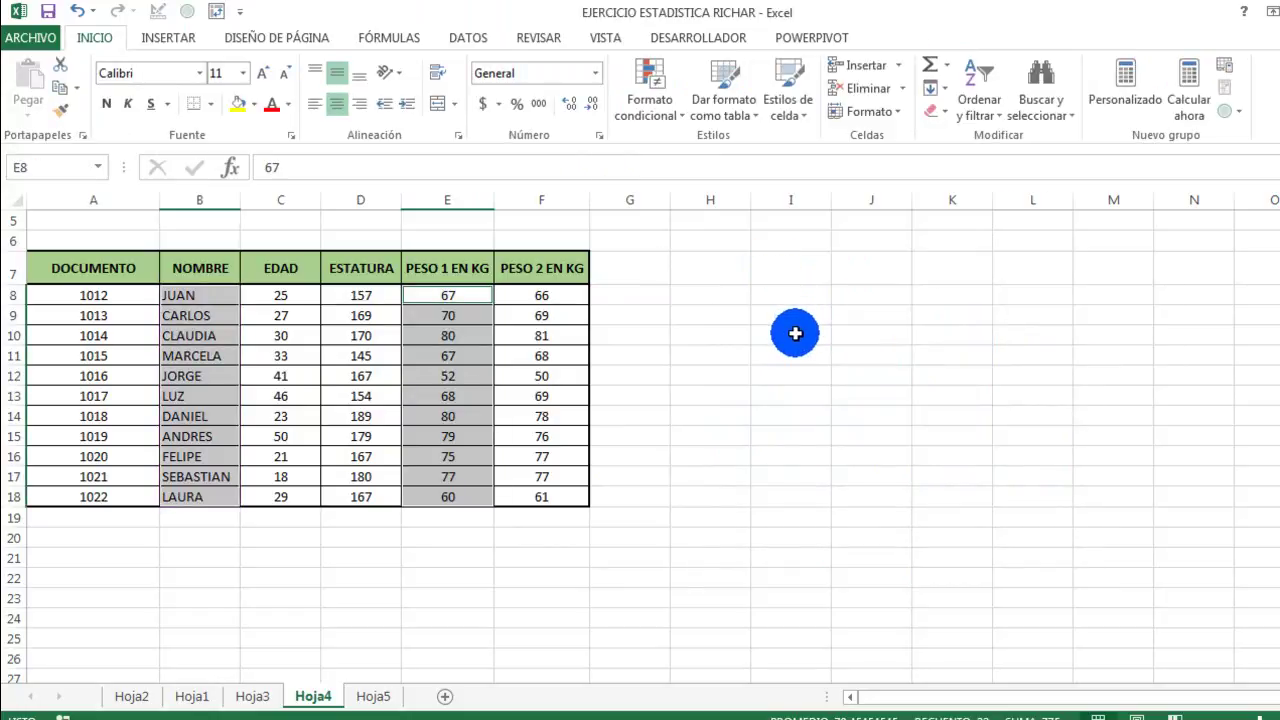
- Insert a blank 3-D clustered column chart and place it right of the GRAFICOS table
left_click(792, 335)
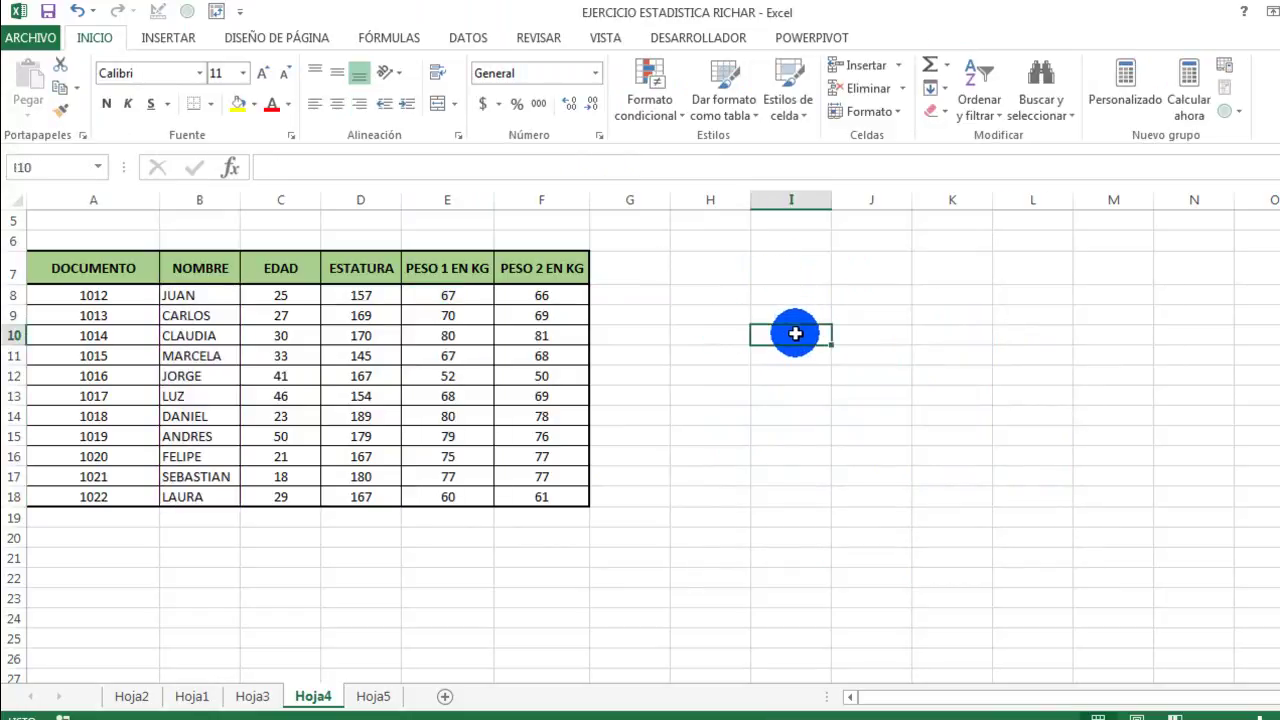
left_click(172, 33)
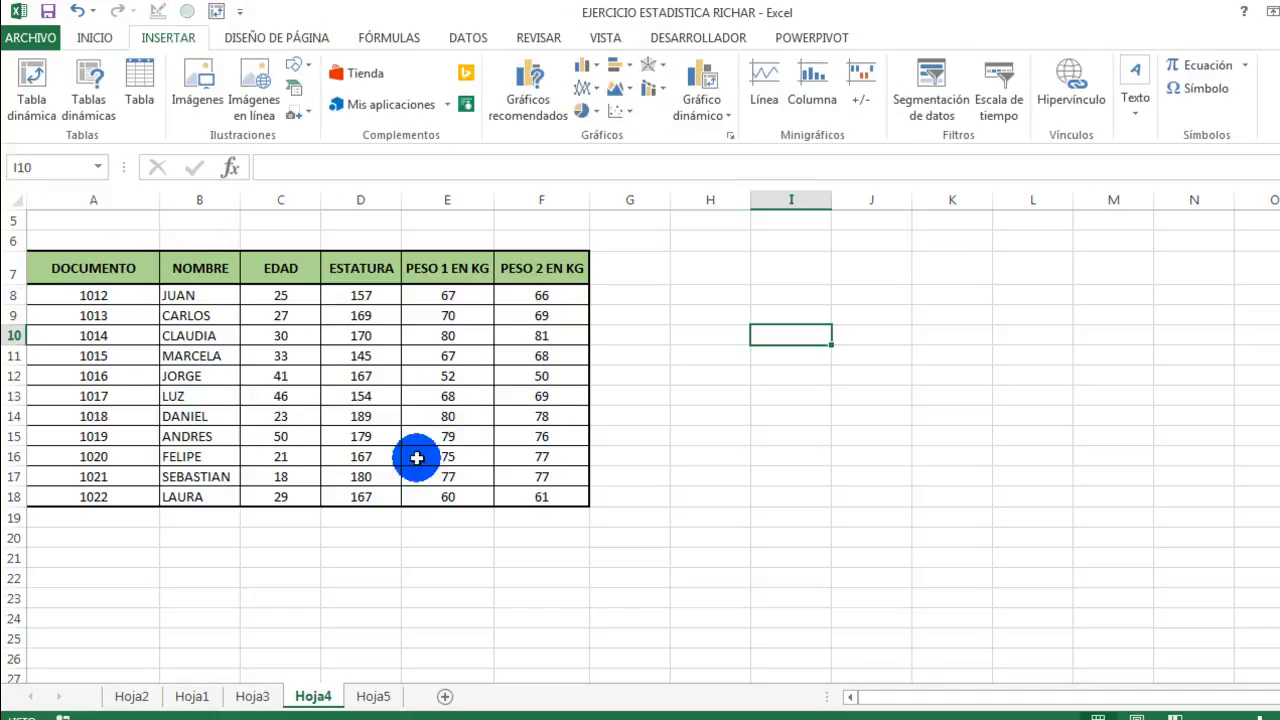
left_click(589, 70)
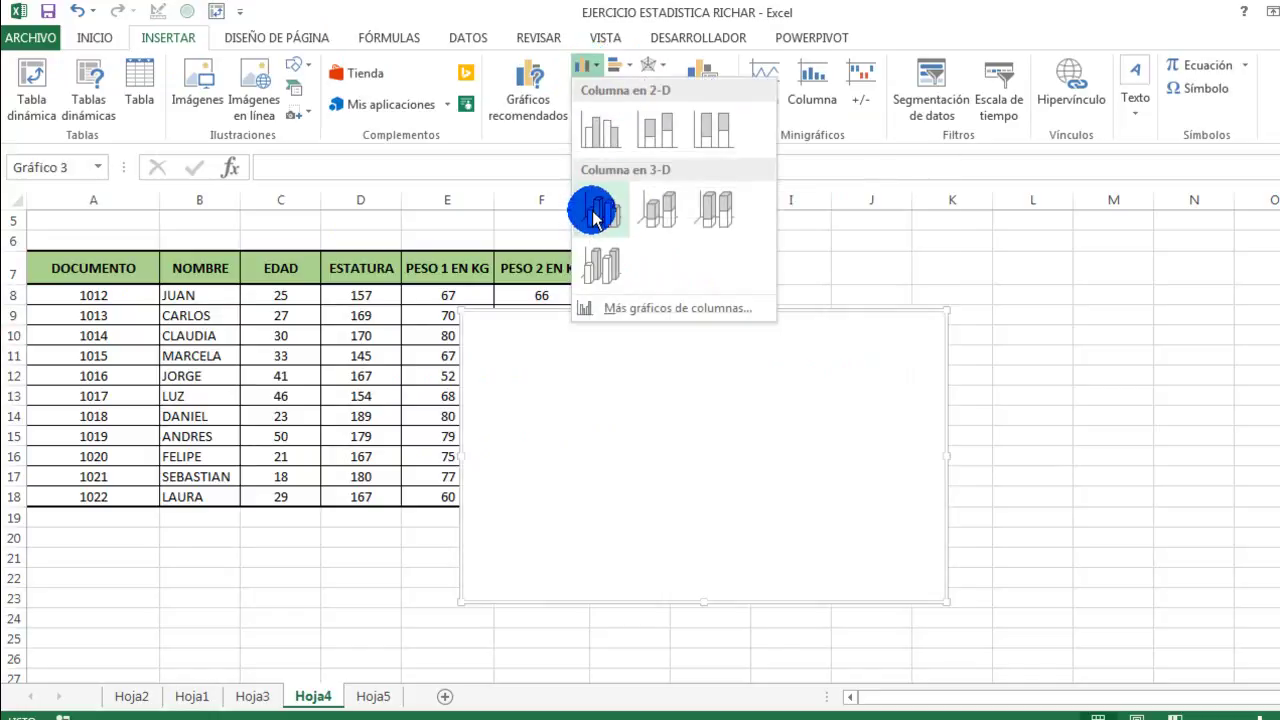
left_click(592, 210)
mouse_move(636, 318)
left_mouse_down()
mouse_move(738, 295)
mouse_move(828, 250)
left_mouse_up()
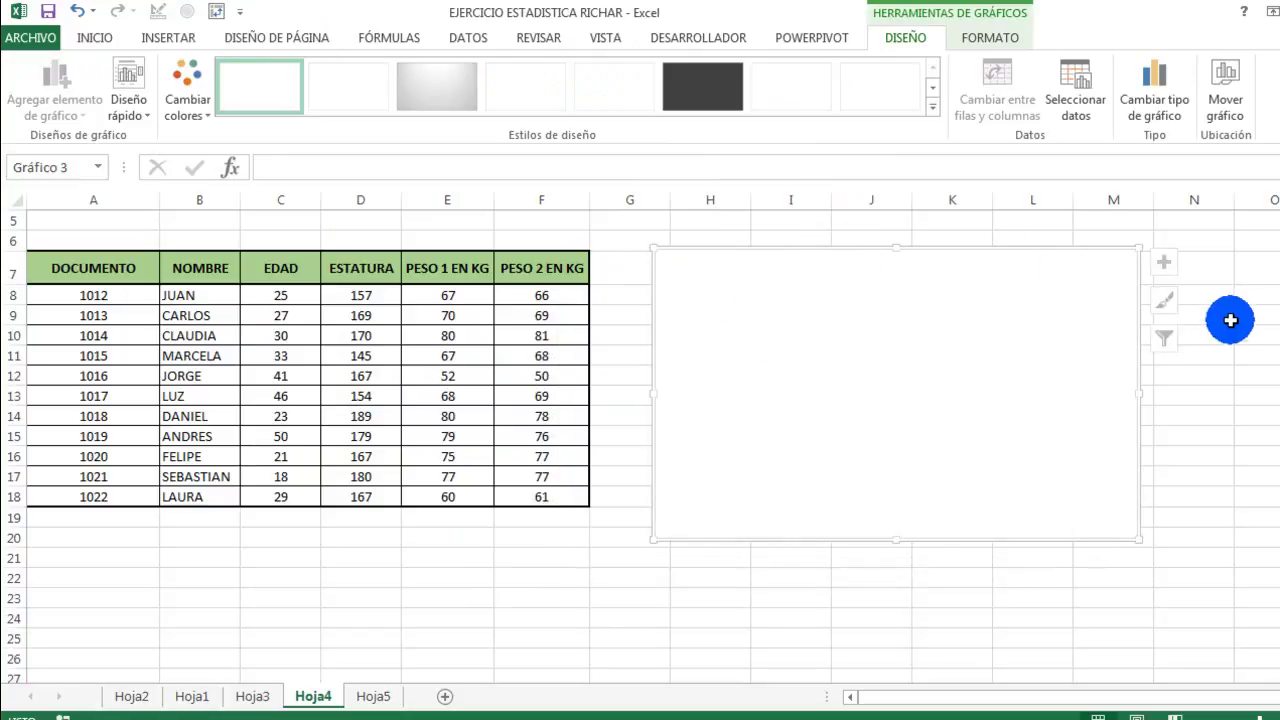
- Apply the dark grey gradient style from the chart styles gallery to the empty Gráfico 3
scroll(1010, 302, "up", 2)
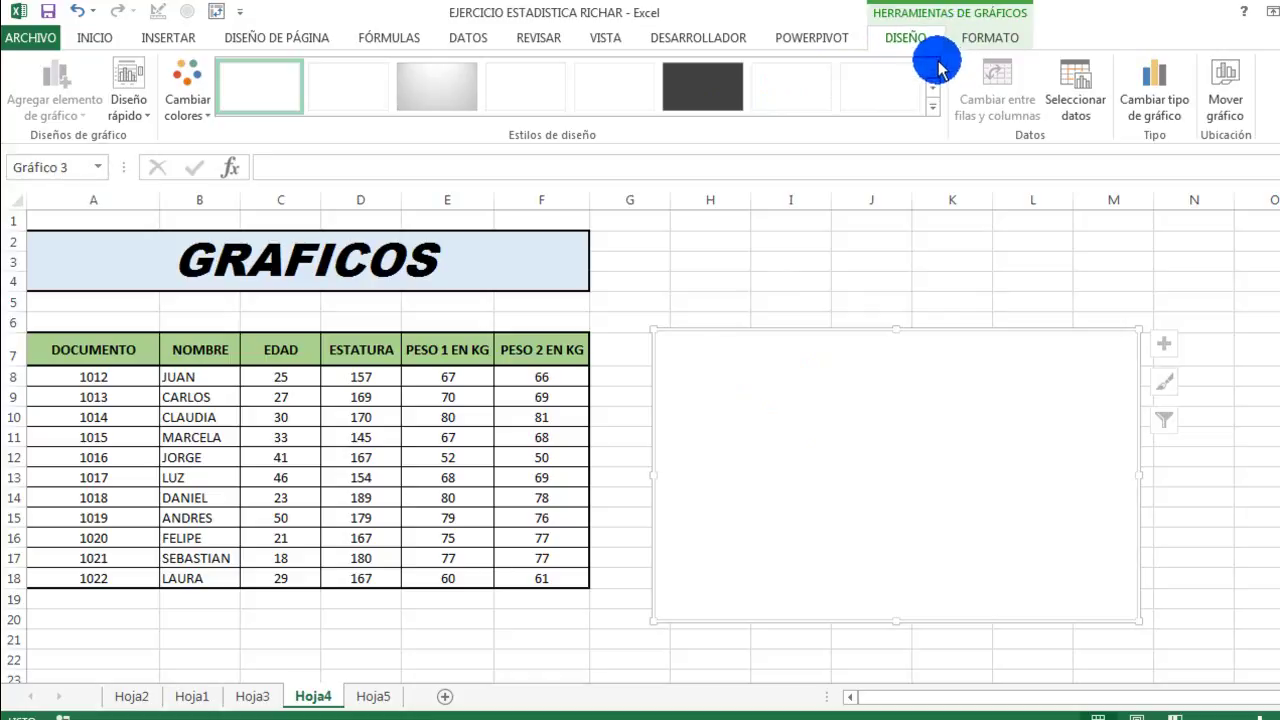
left_click(933, 113)
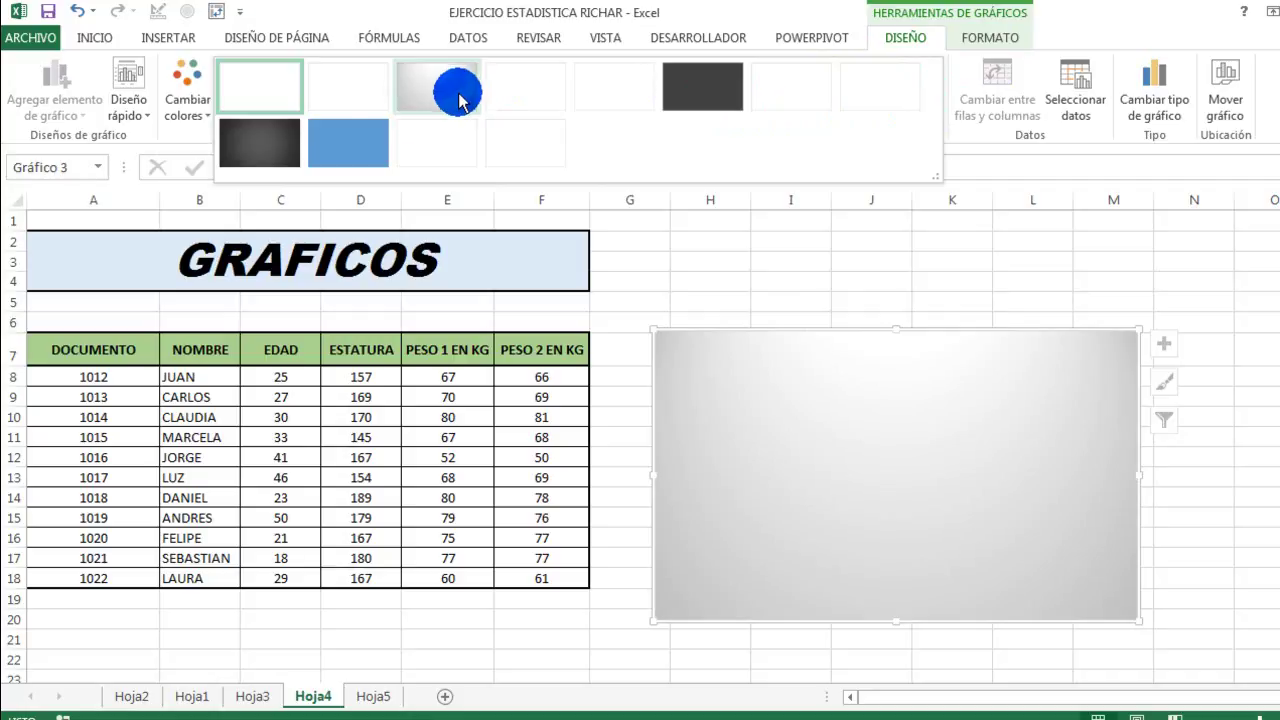
left_click(264, 135)
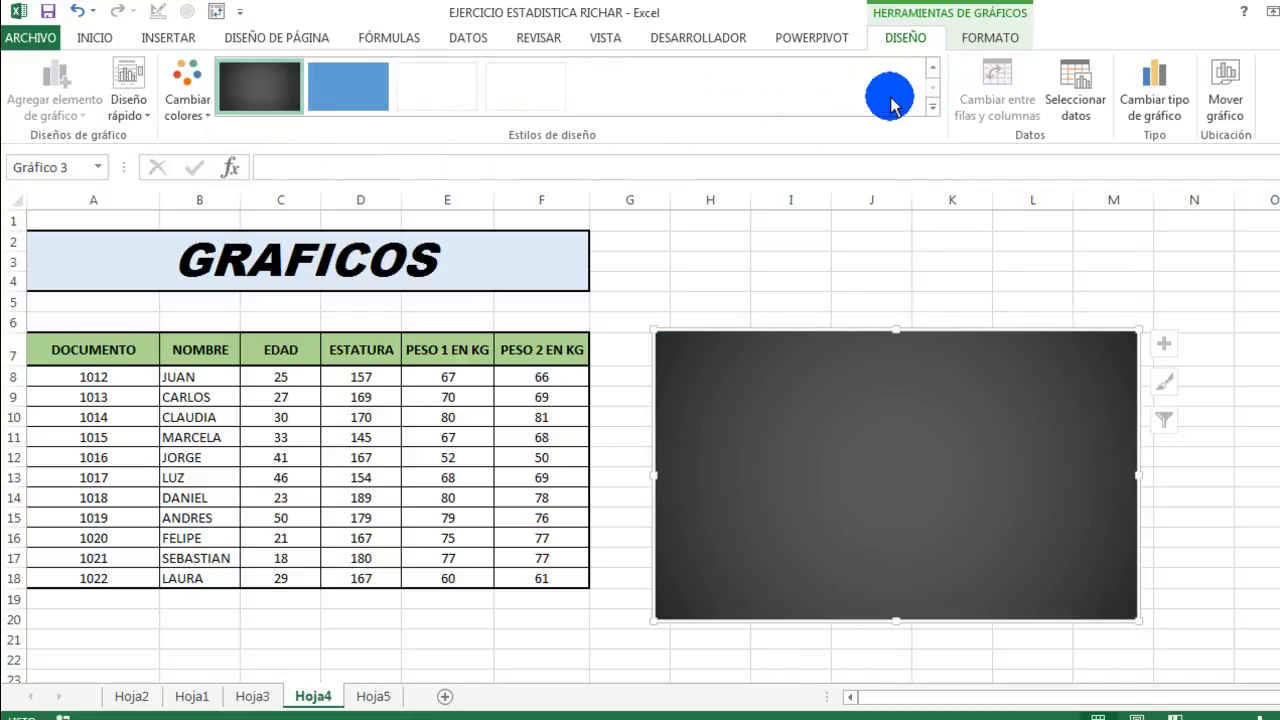
left_click(932, 106)
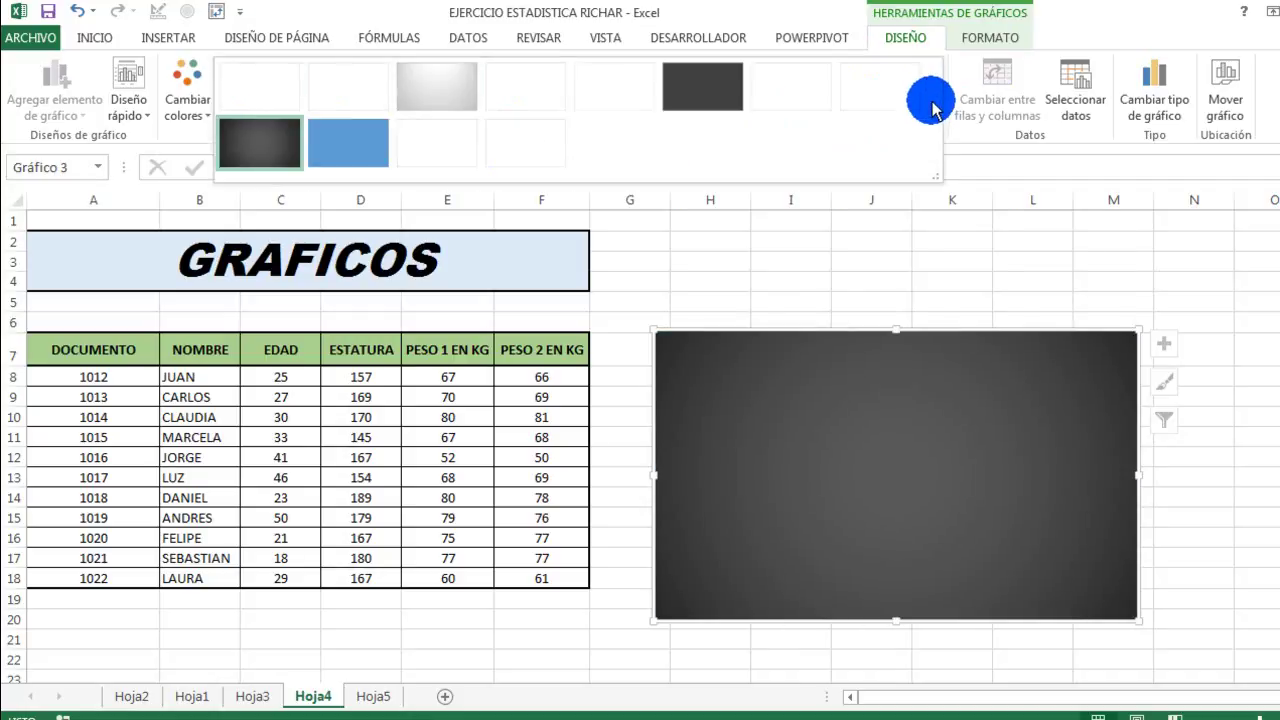
left_click(986, 36)
left_click(985, 37)
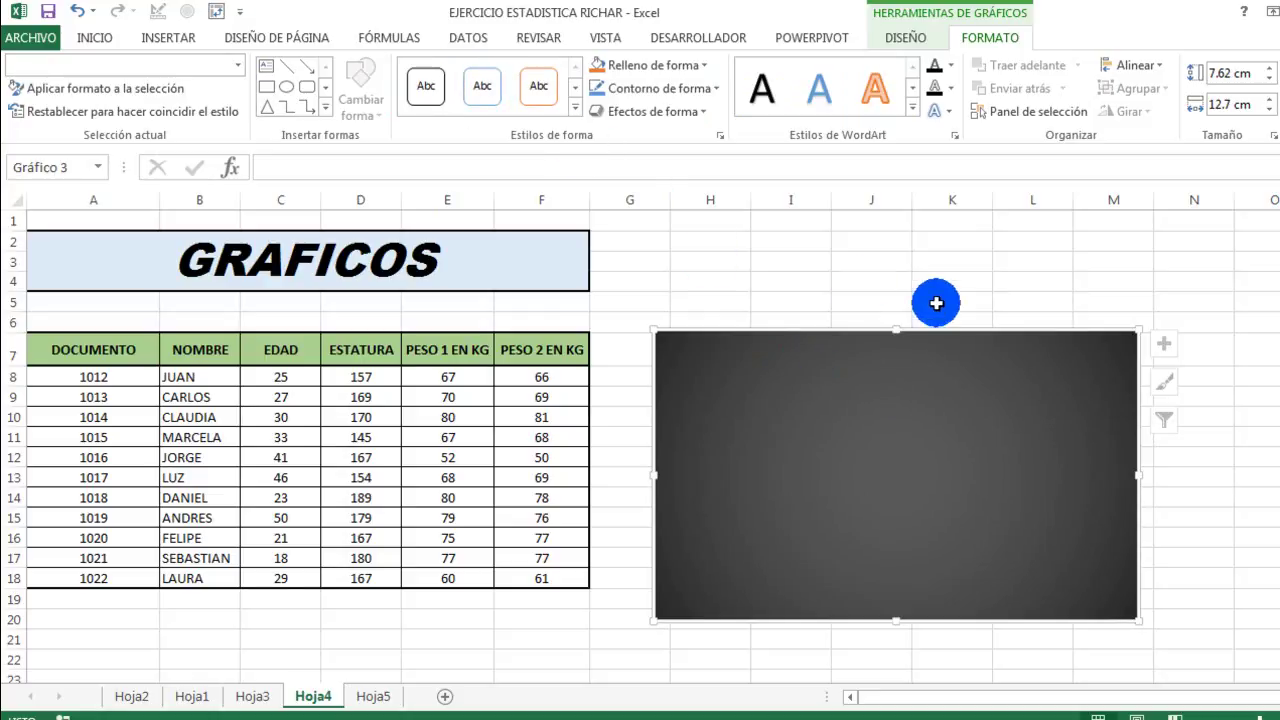
left_click(937, 300)
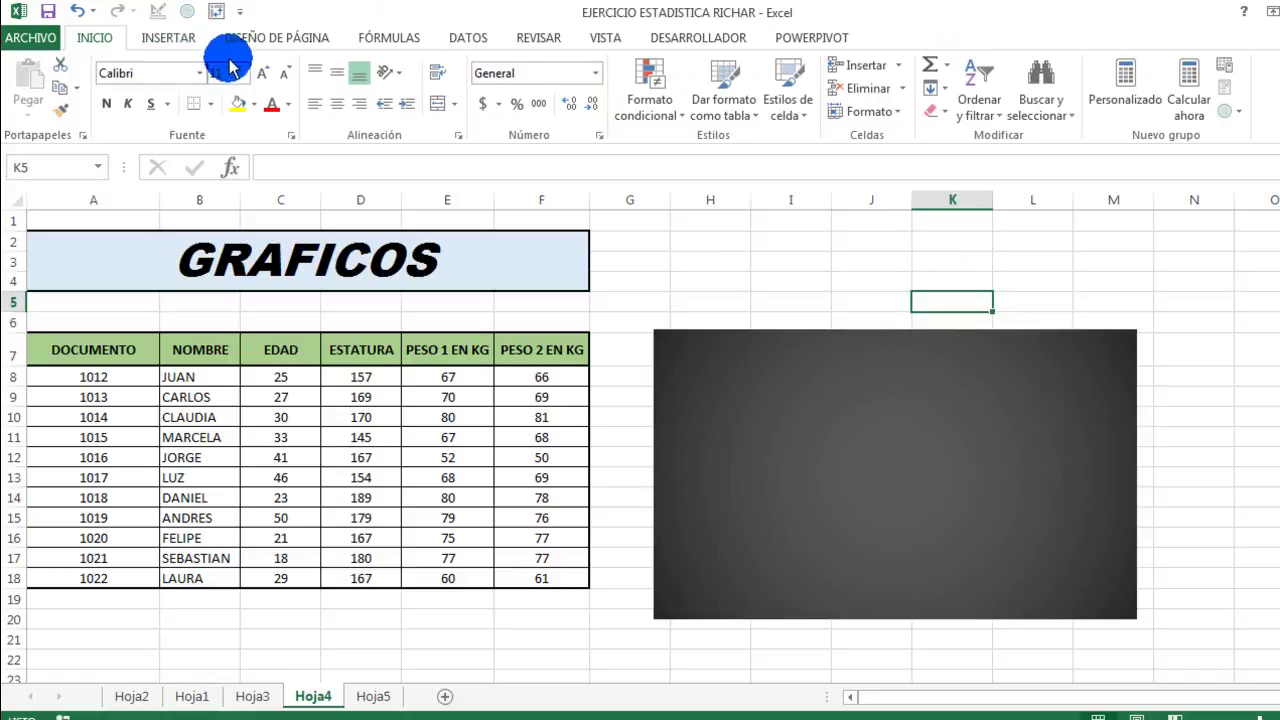
left_click(712, 357)
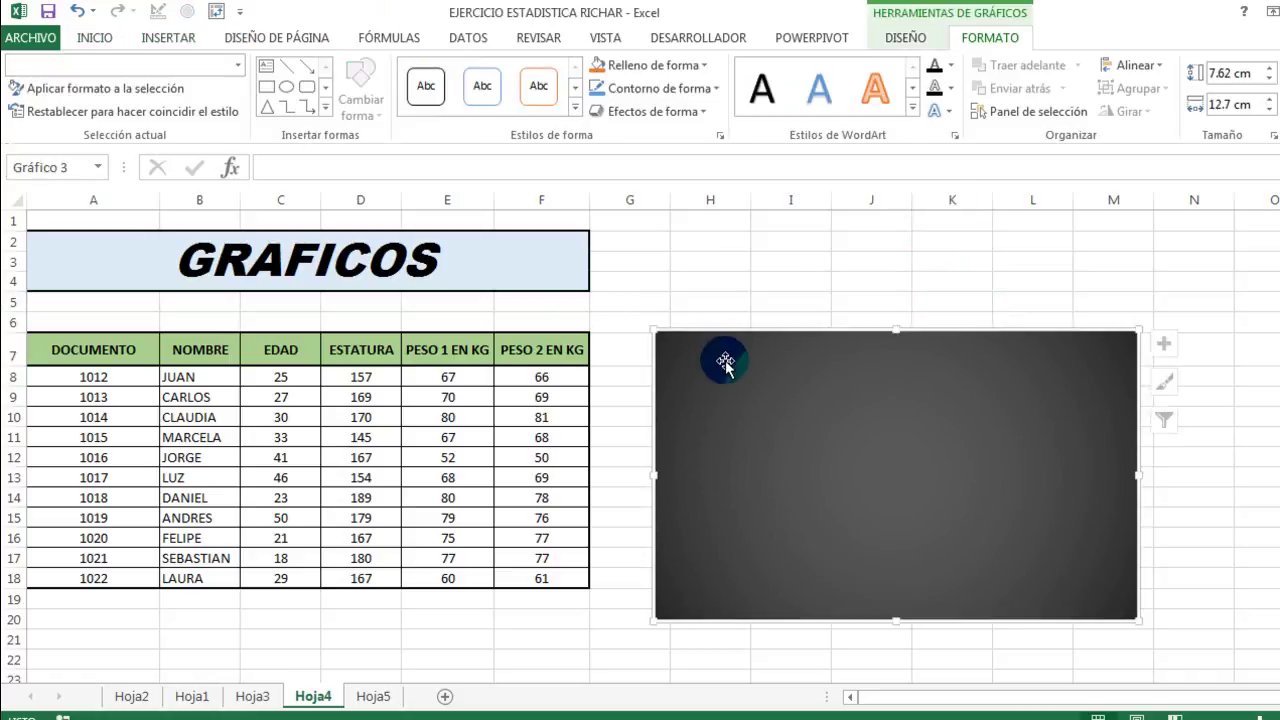
- Add a data series named PESO1 with values E8:E18 via Seleccionar datos
left_click(905, 35)
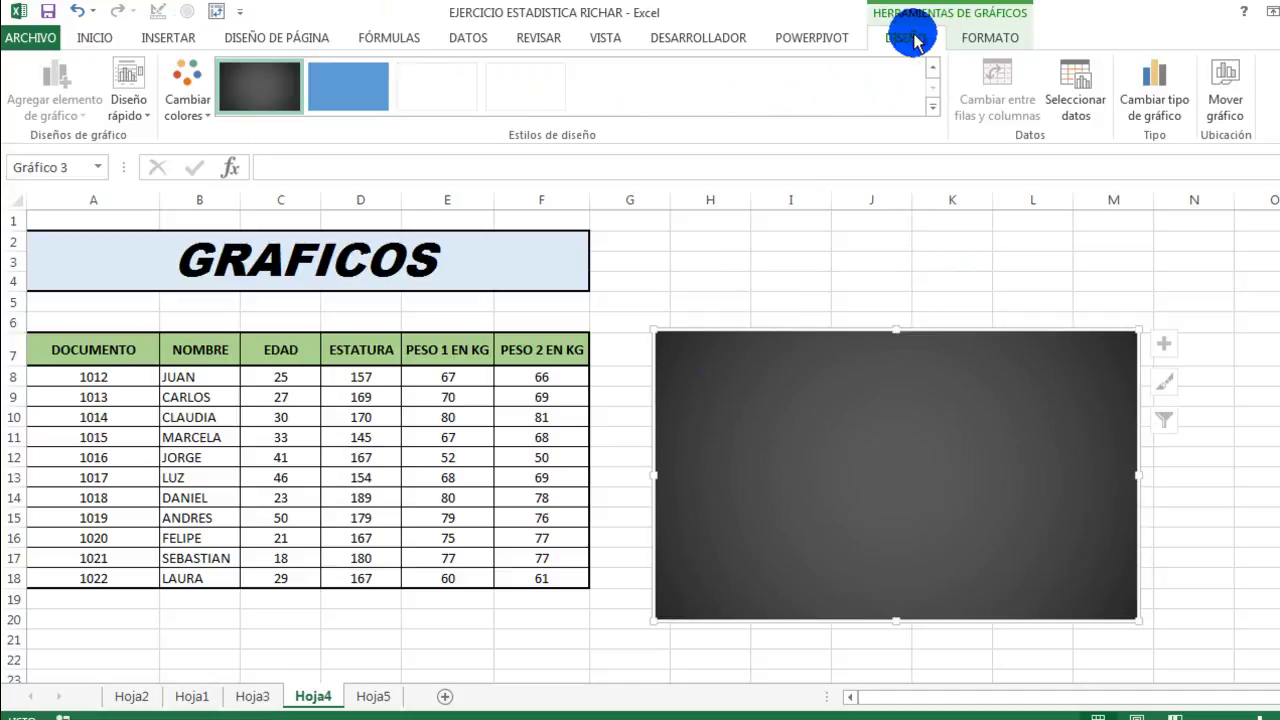
left_click(1090, 106)
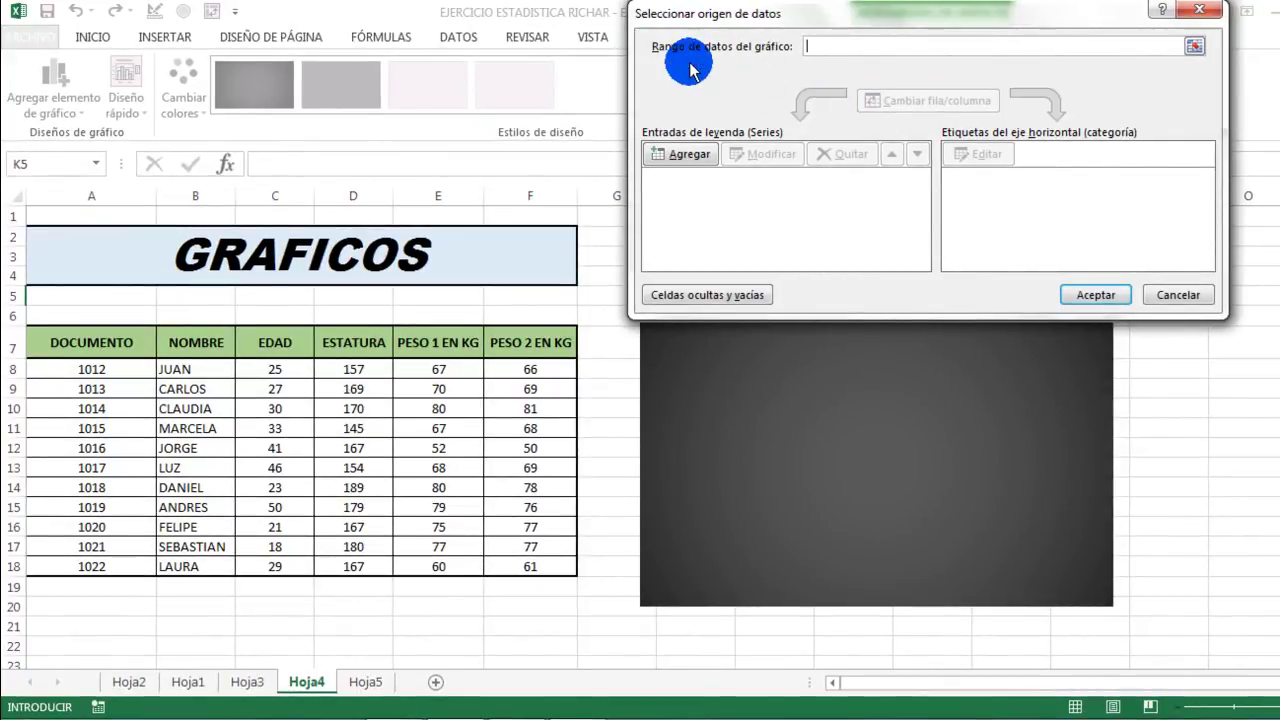
left_click(816, 52)
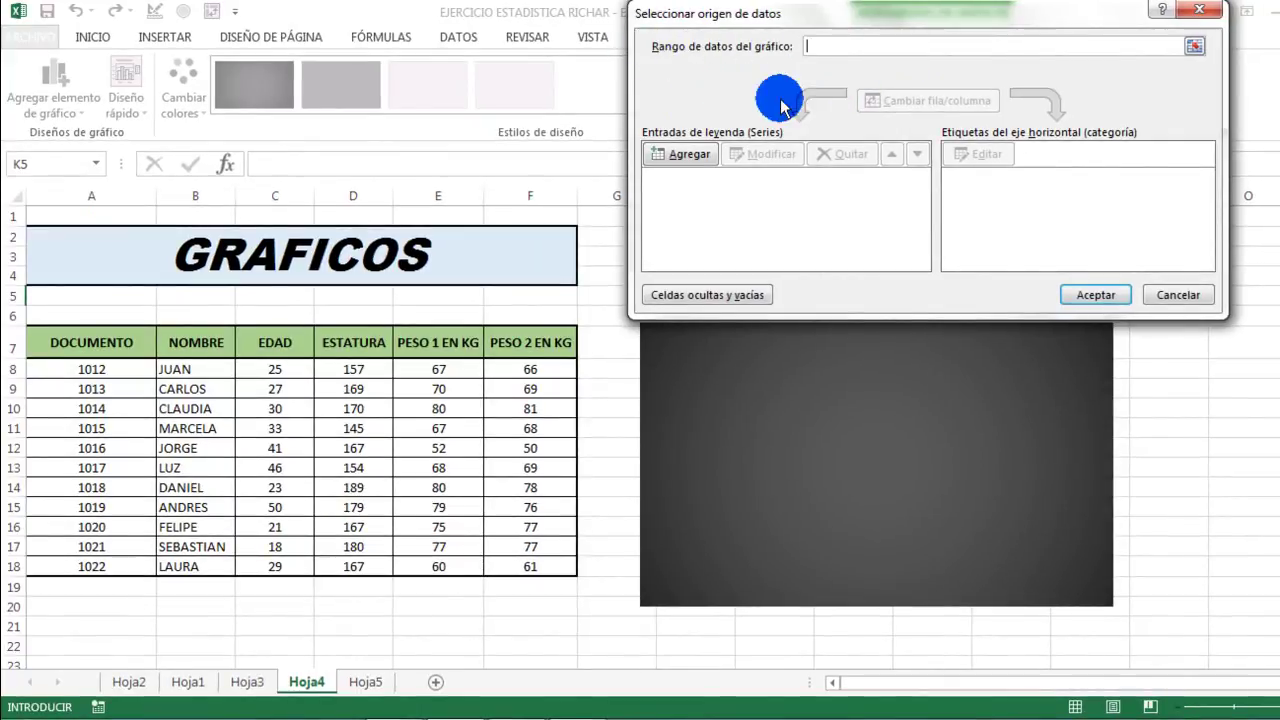
left_click(702, 160)
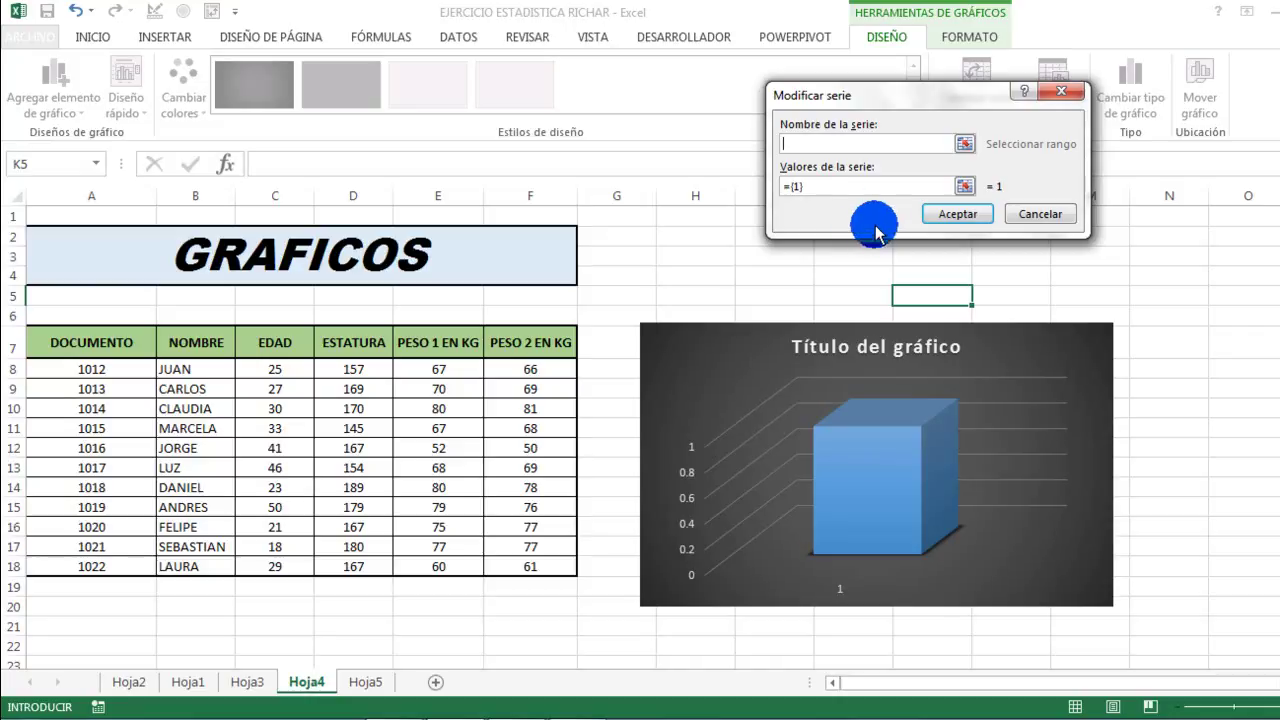
type("p")
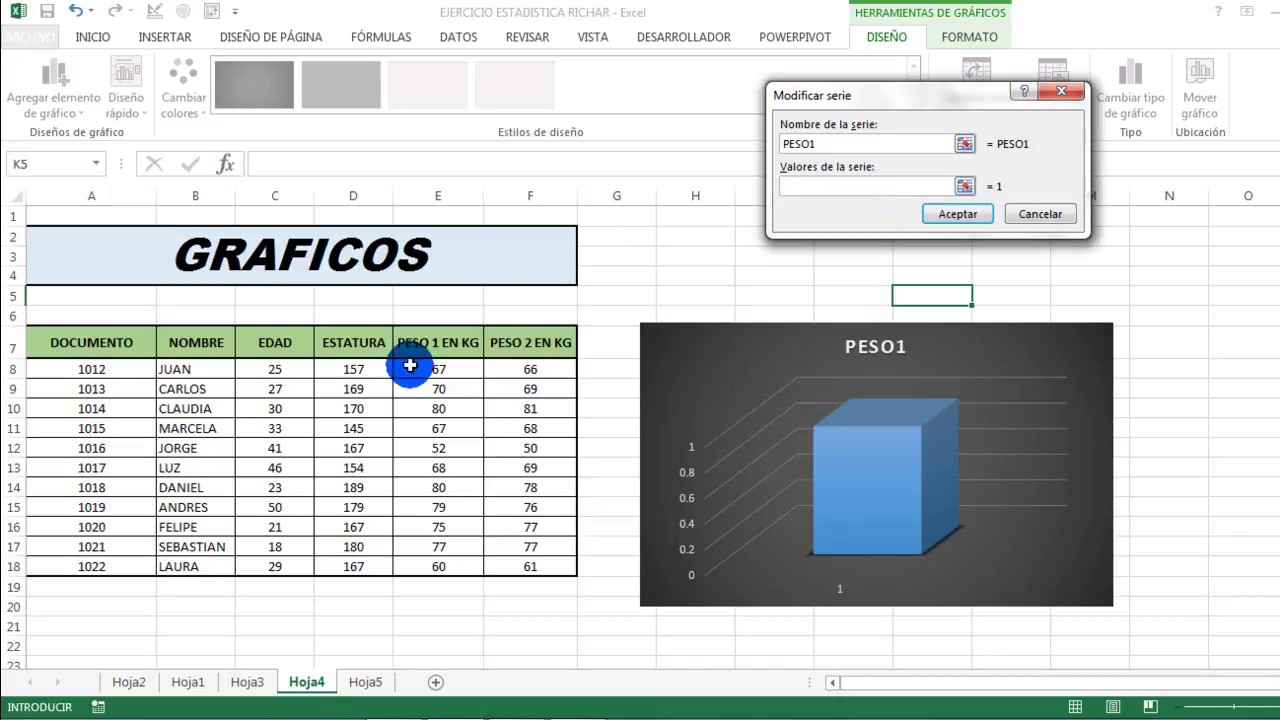
left_click(441, 372)
left_click_drag(441, 372, 449, 572)
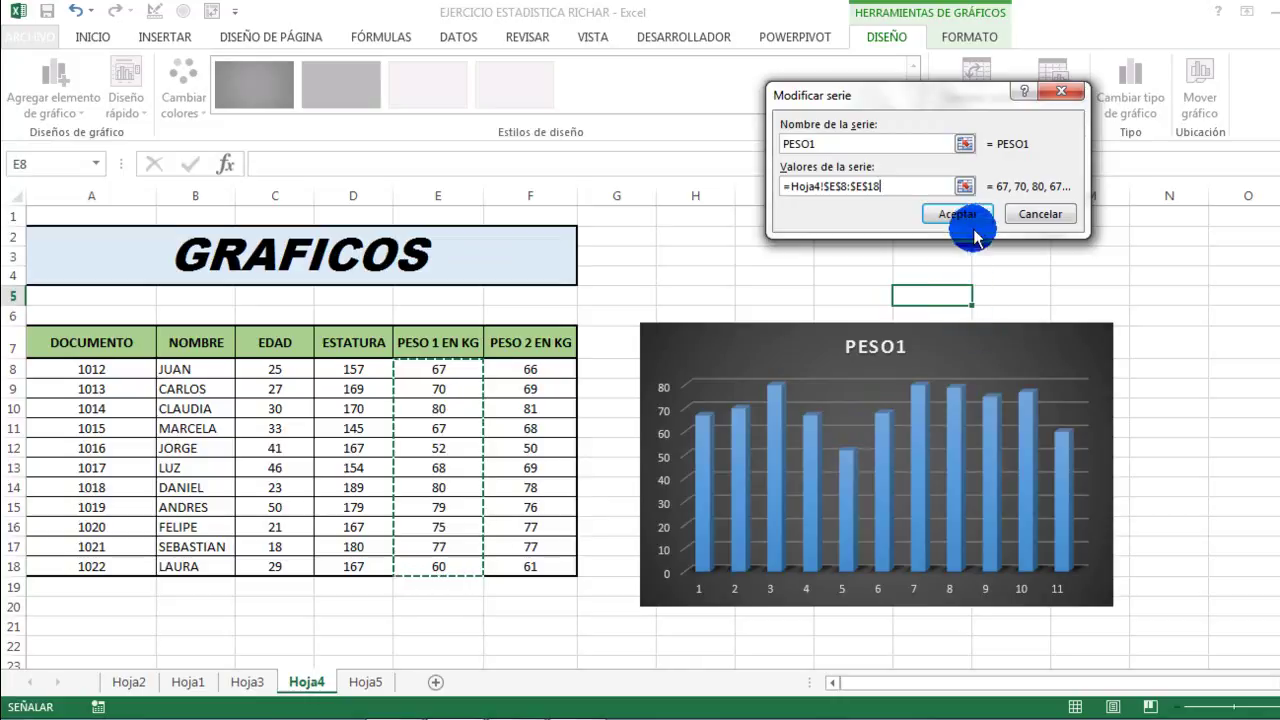
left_click(978, 218)
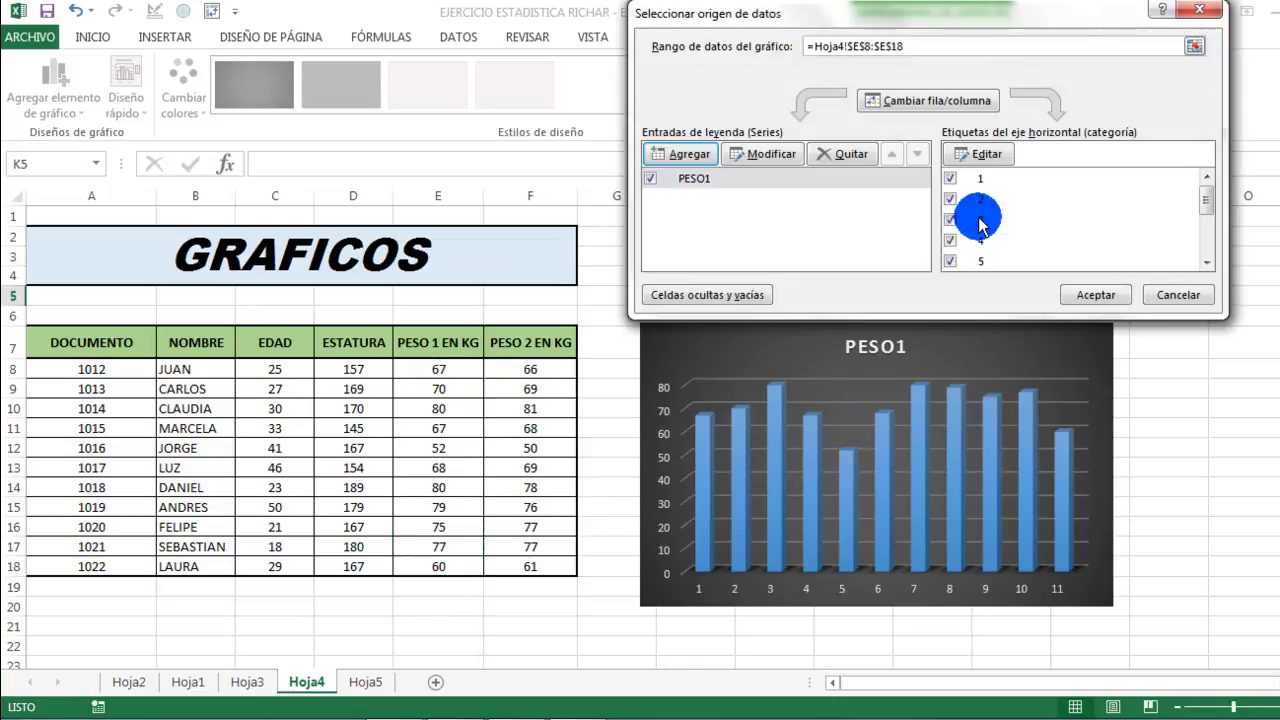
- Use the names in B8:B18 as the horizontal axis labels and apply the chart data
left_click(980, 153)
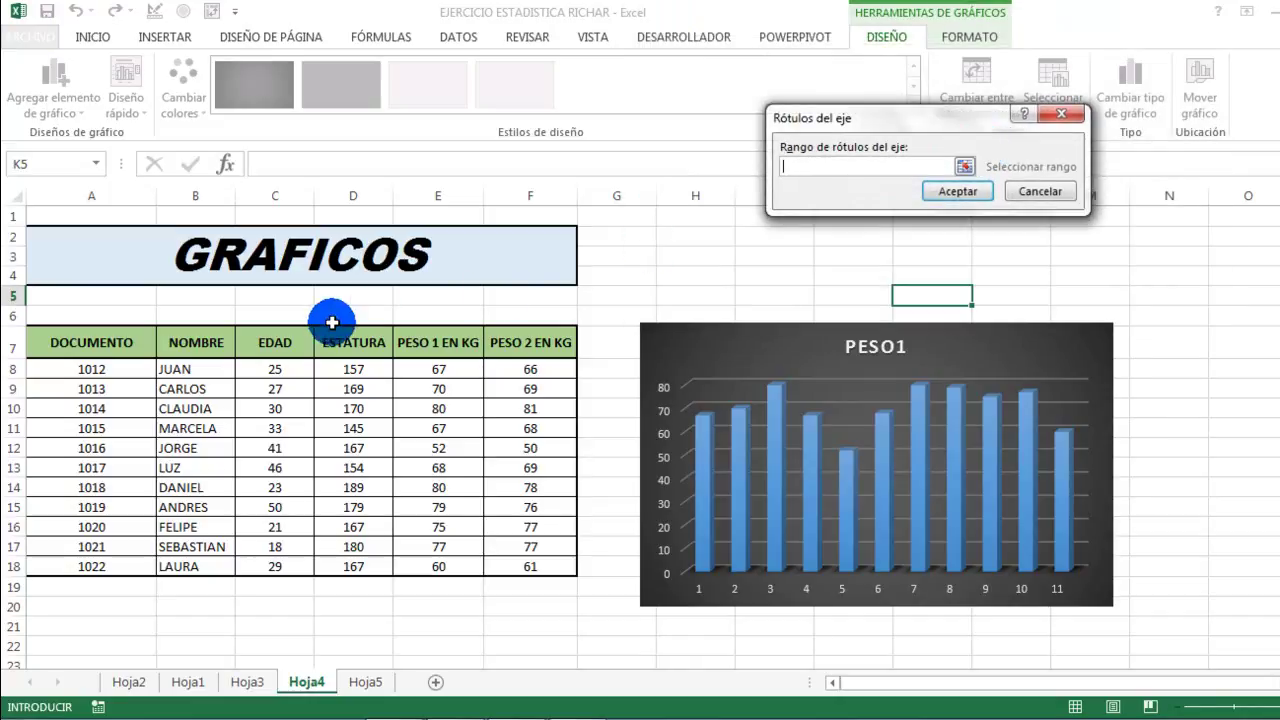
left_click(848, 164)
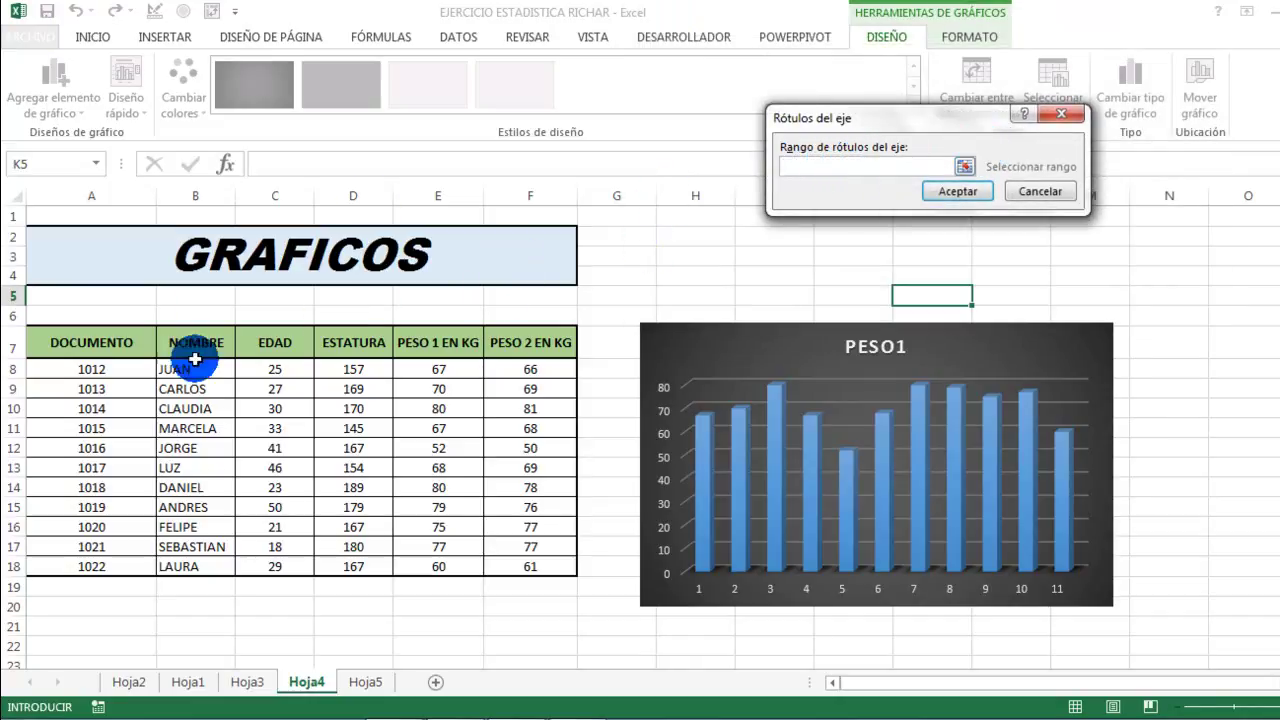
left_click_drag(190, 370, 171, 557)
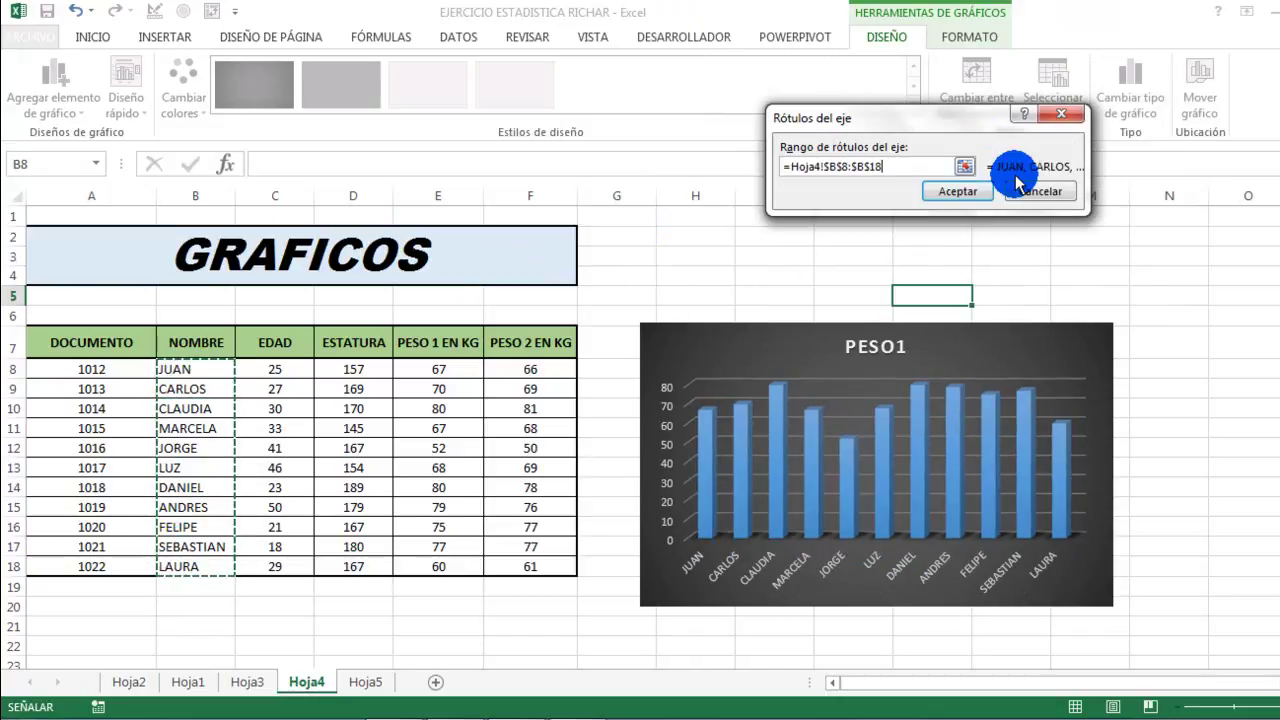
left_click(962, 193)
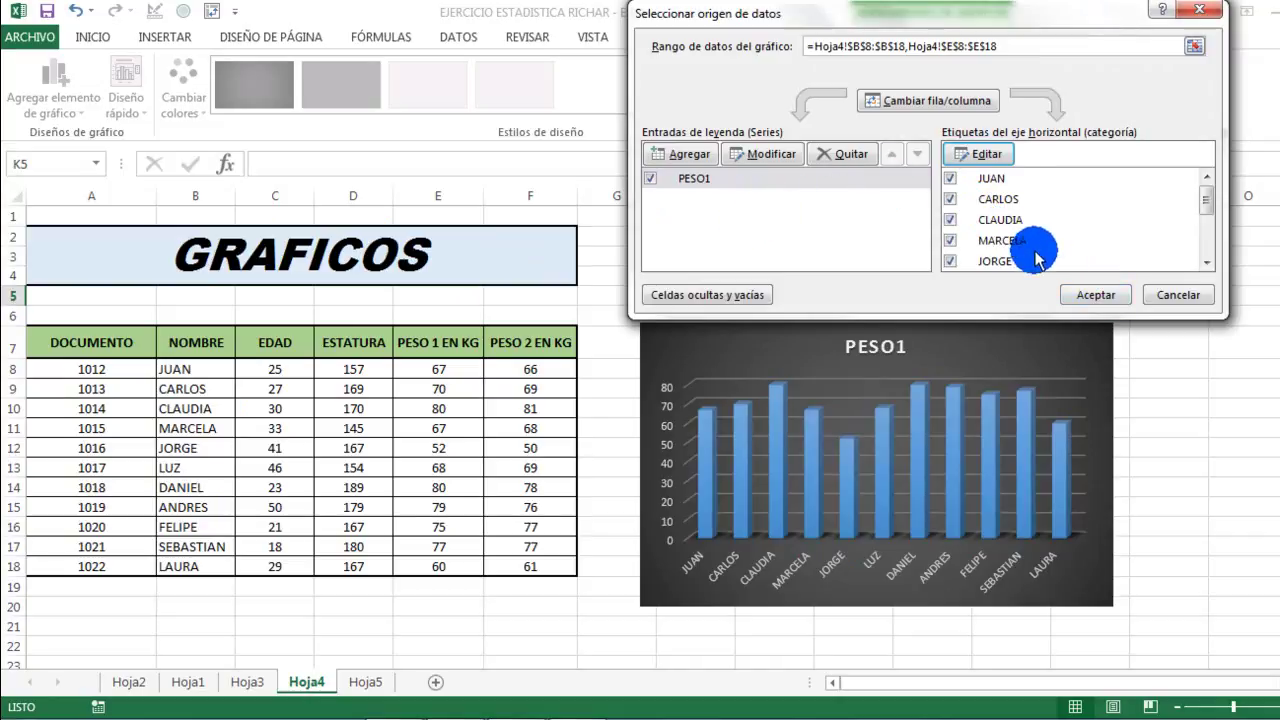
left_click(1080, 296)
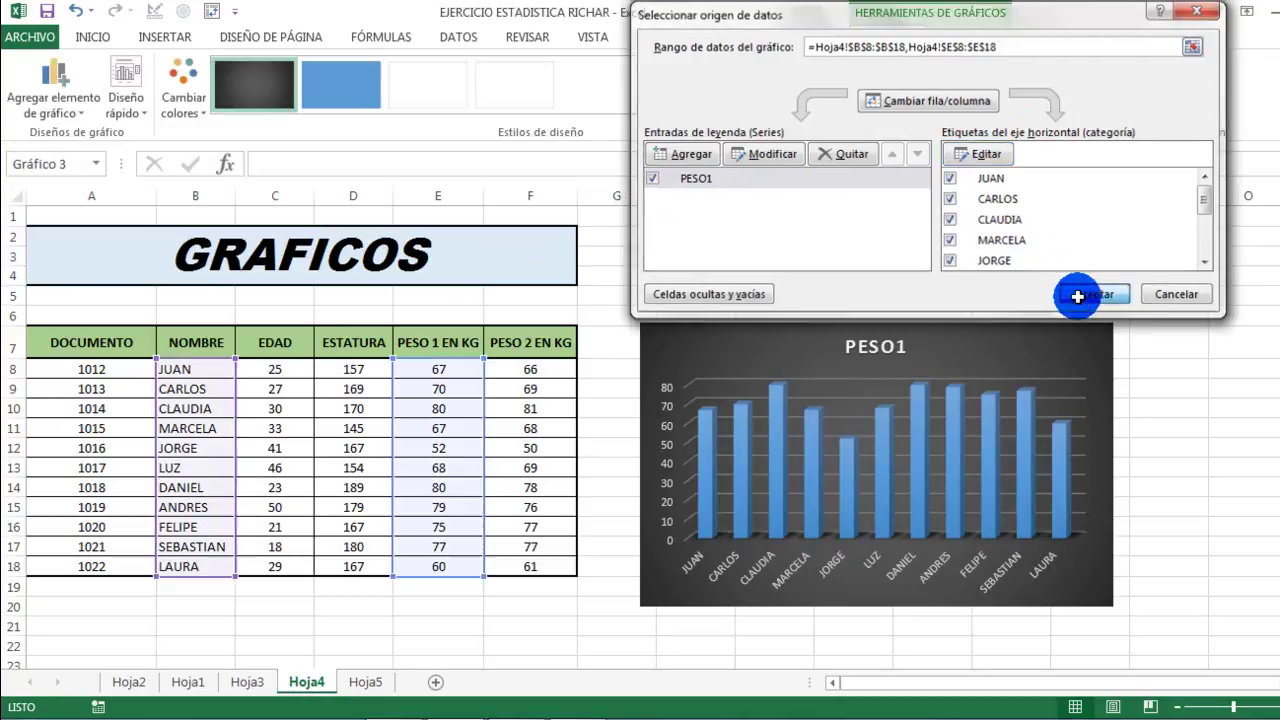
mouse_move(893, 428)
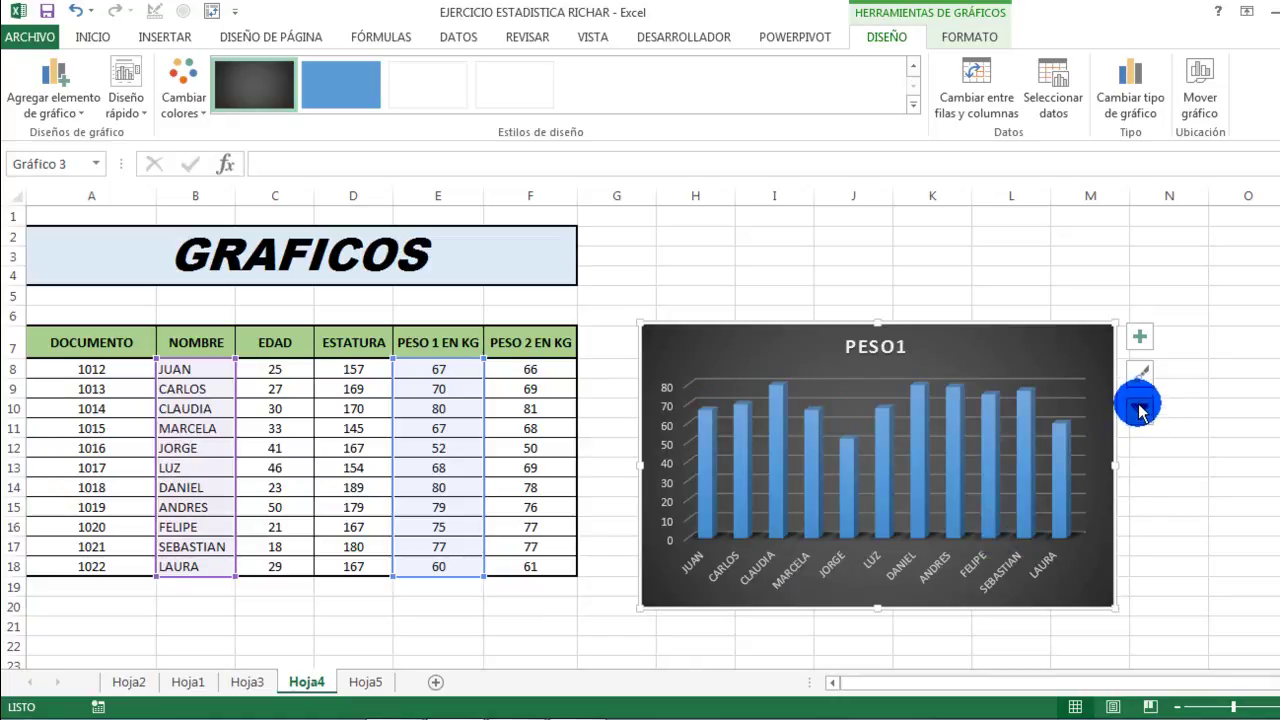
left_click(1141, 340)
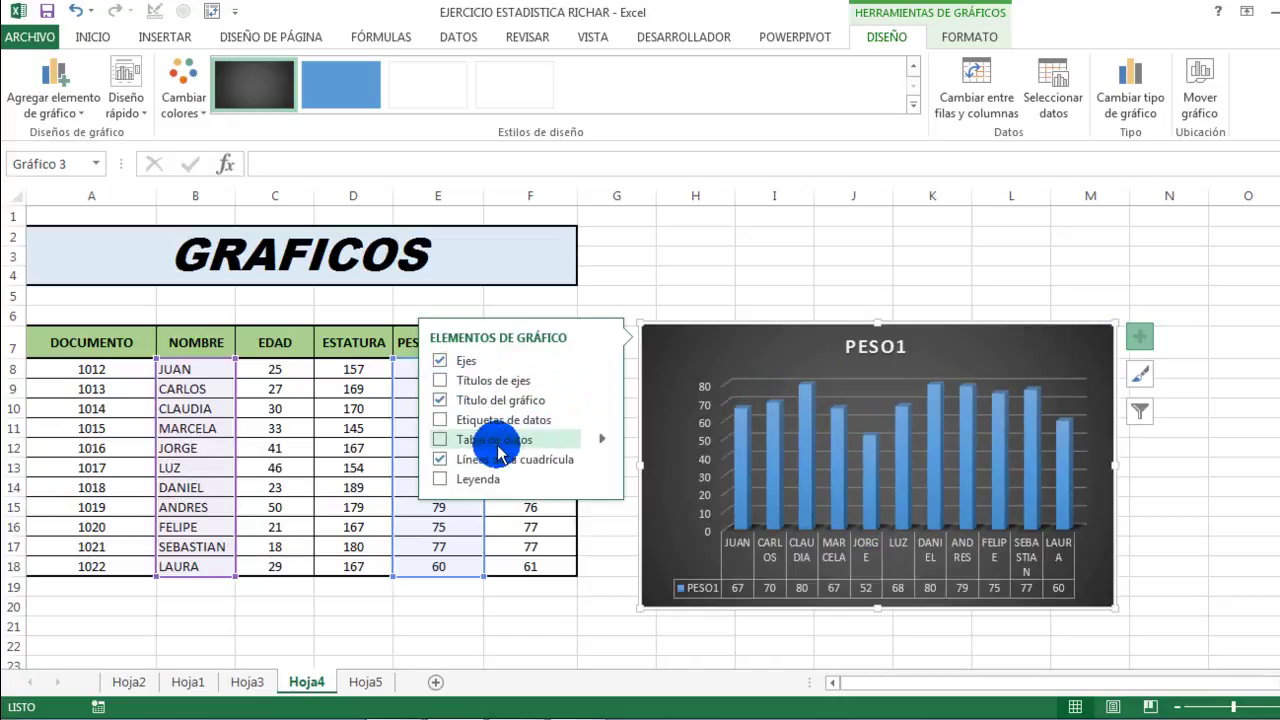
left_click(1150, 378)
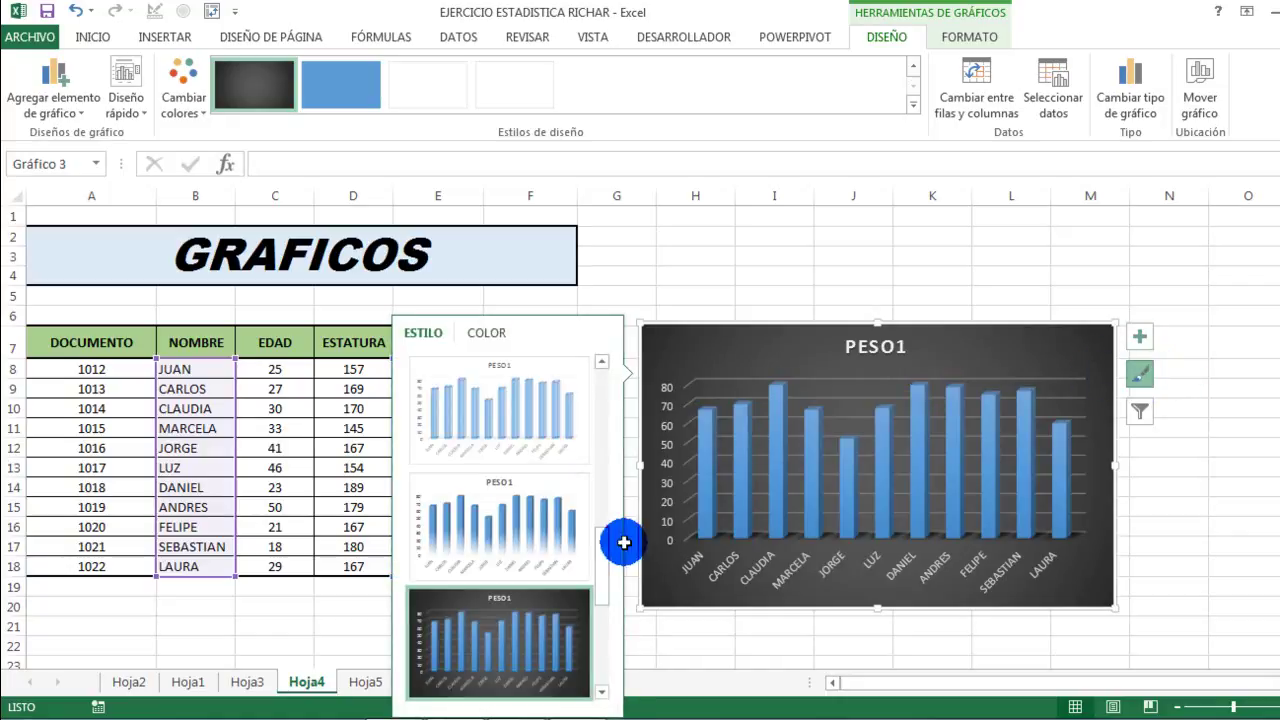
left_click_drag(598, 568, 591, 477)
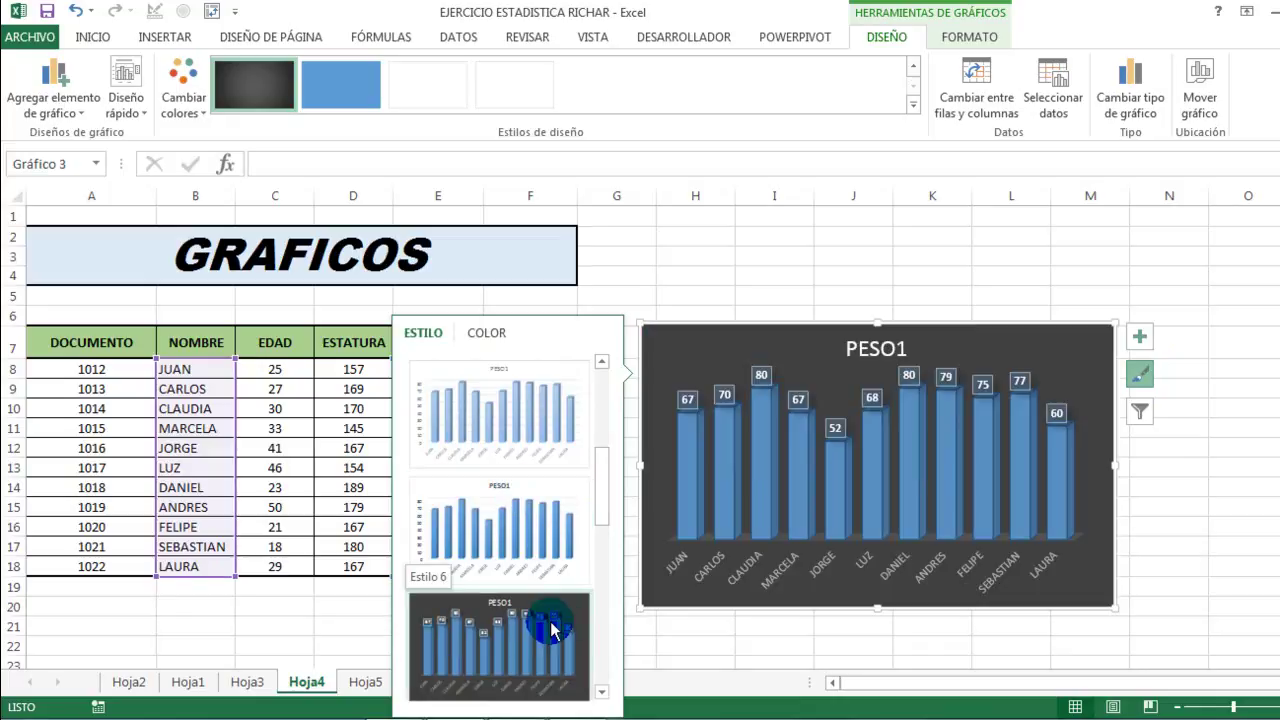
left_click(603, 691)
left_click(603, 691)
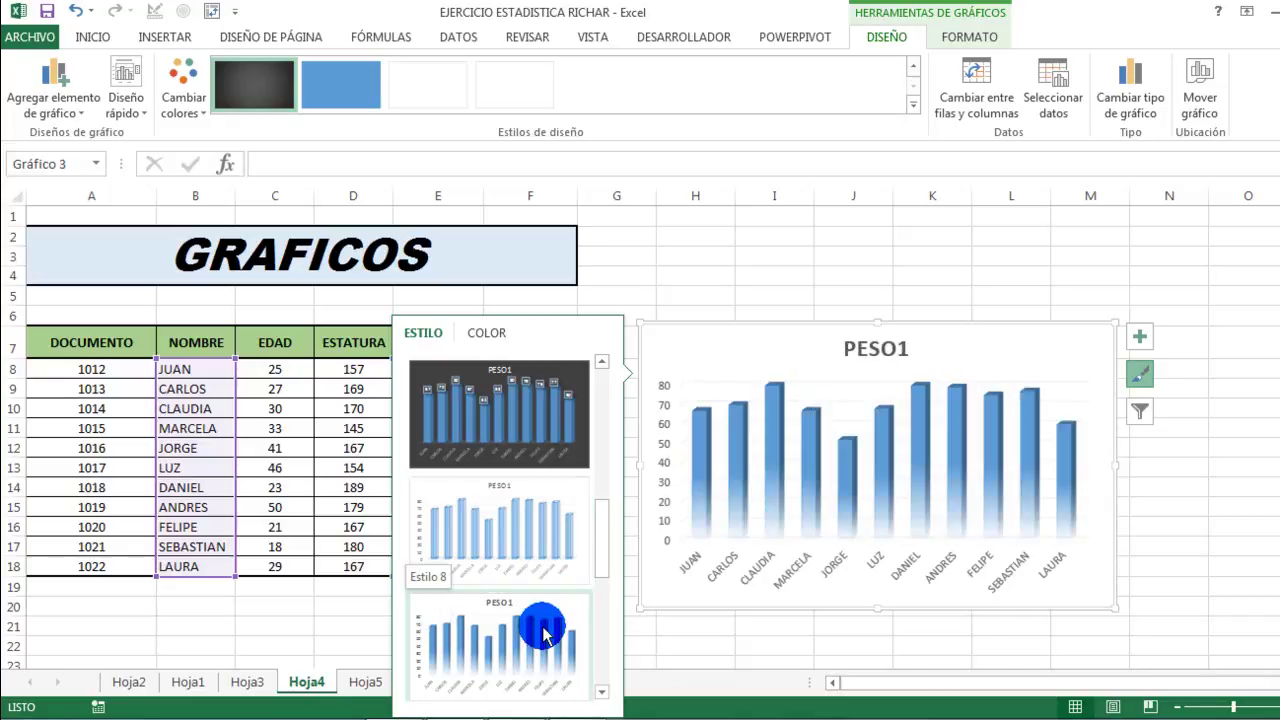
left_click(603, 691)
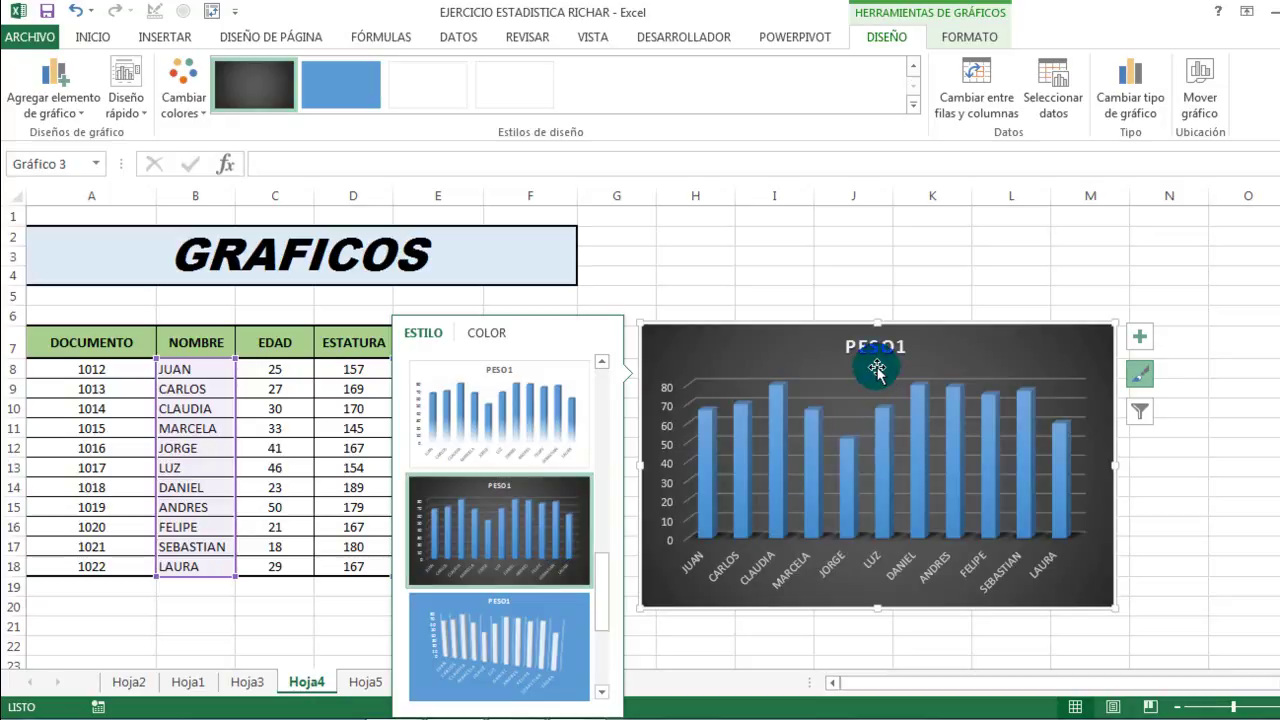
left_click(806, 259)
left_click(806, 259)
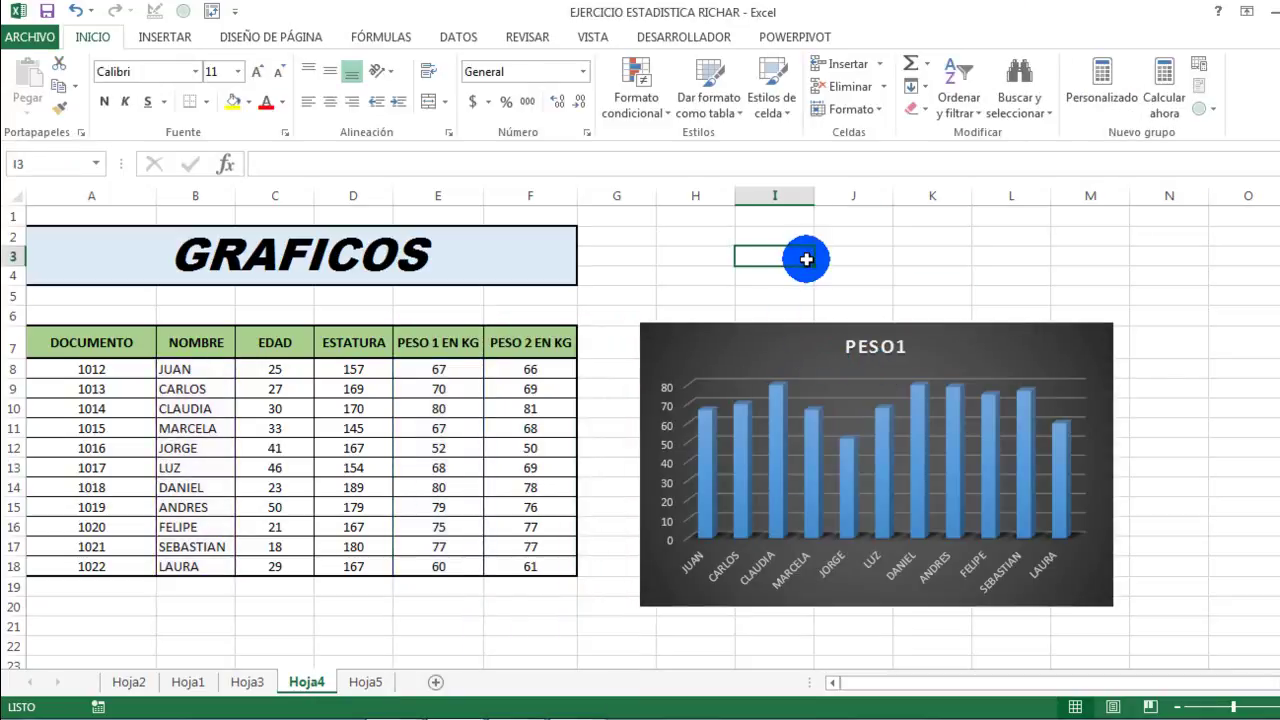
- Apply quick layout Diseño 9 to Gráfico 3, adding axis title placeholders and a legend
left_click(786, 367)
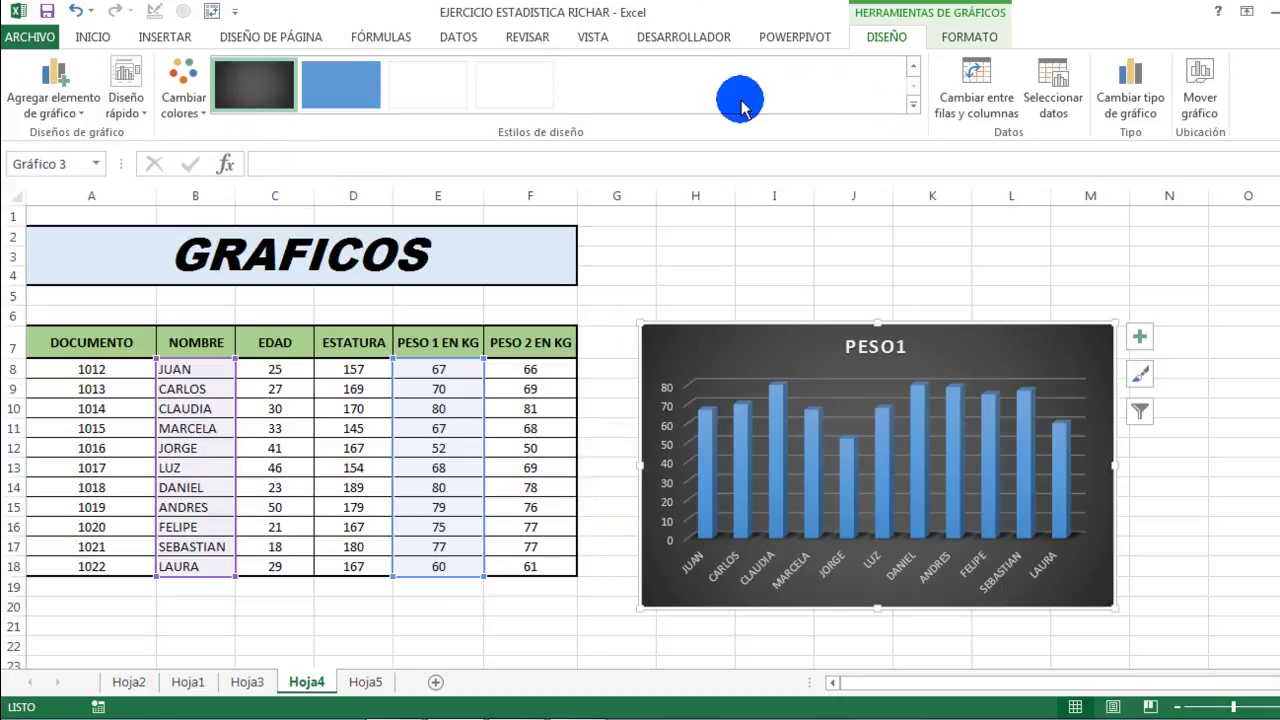
left_click(145, 108)
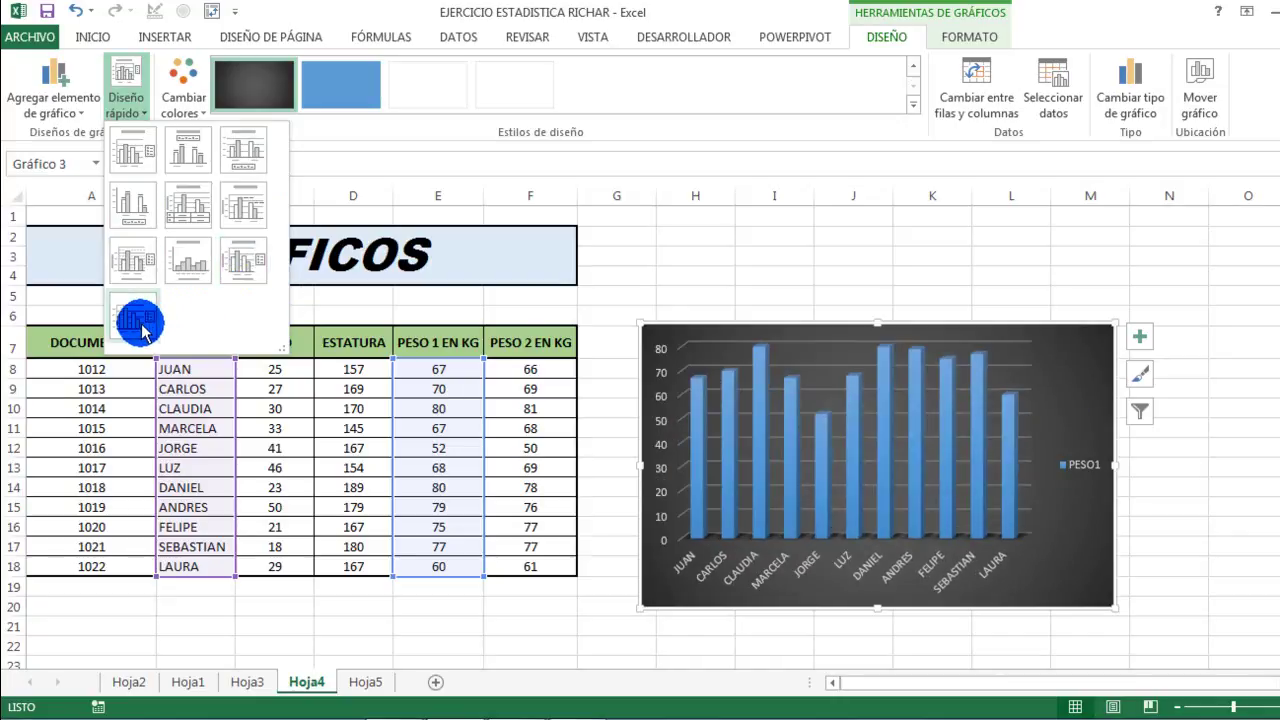
left_click(258, 258)
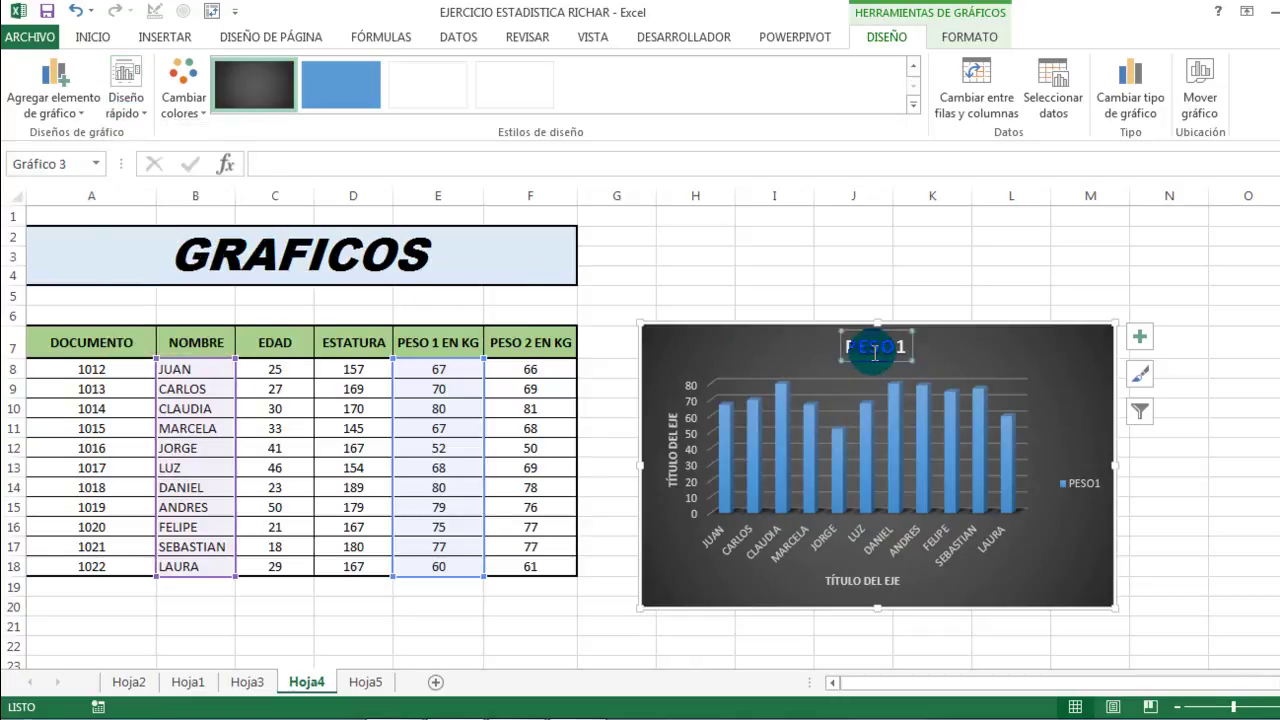
- Replace the chart title PESO1 with 'CUADRO COMPARATIVO DE PESOS'
left_click(838, 344)
left_click_drag(848, 348, 910, 355)
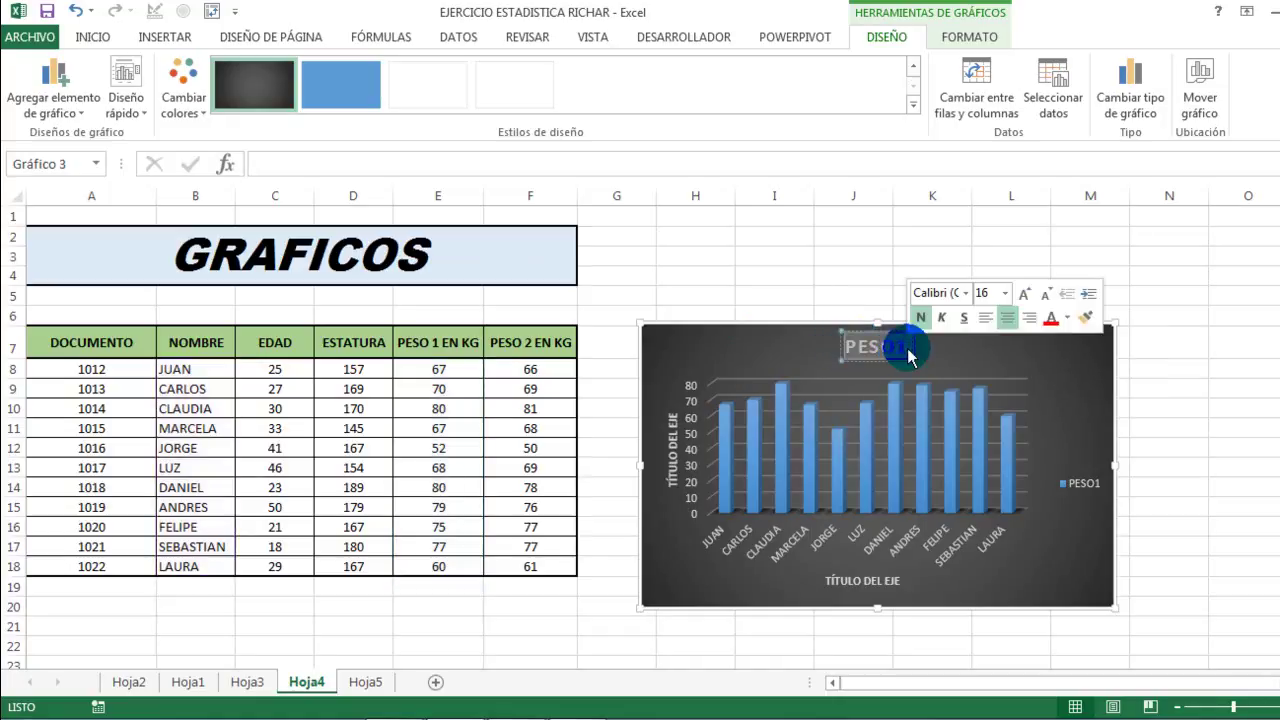
type("CUADRO")
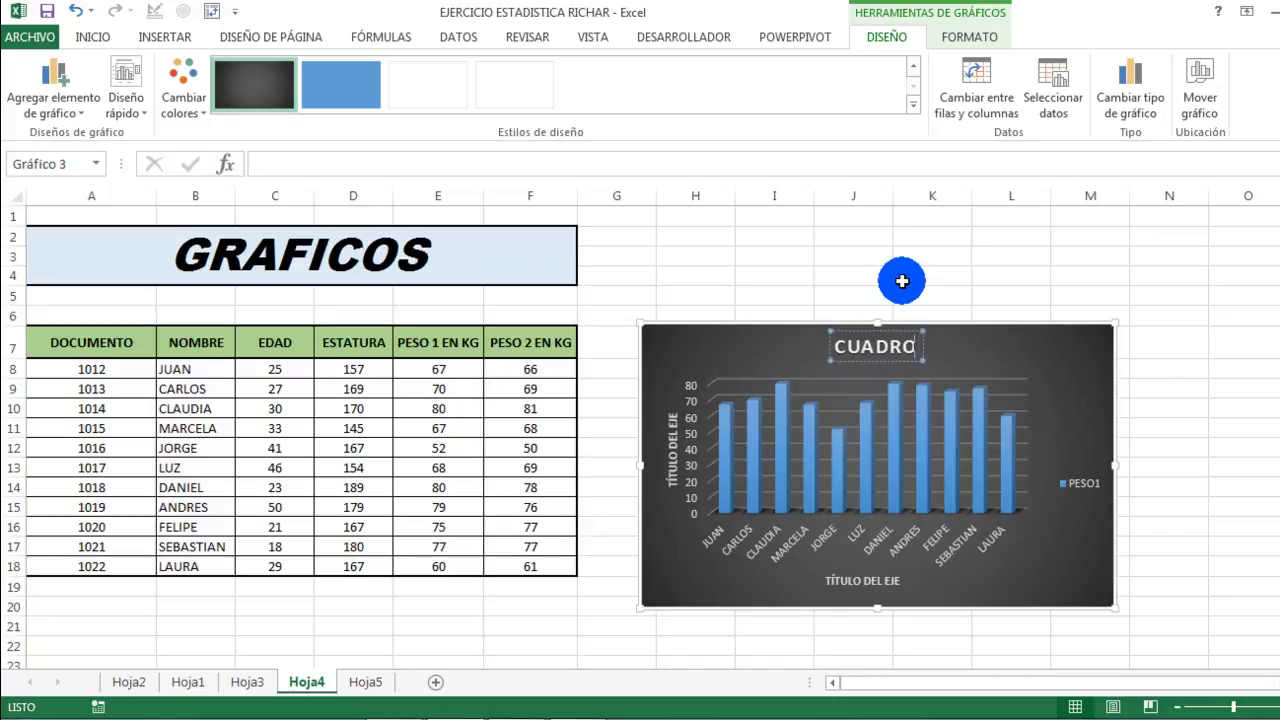
type(" COMPARATIVO DE PESOS")
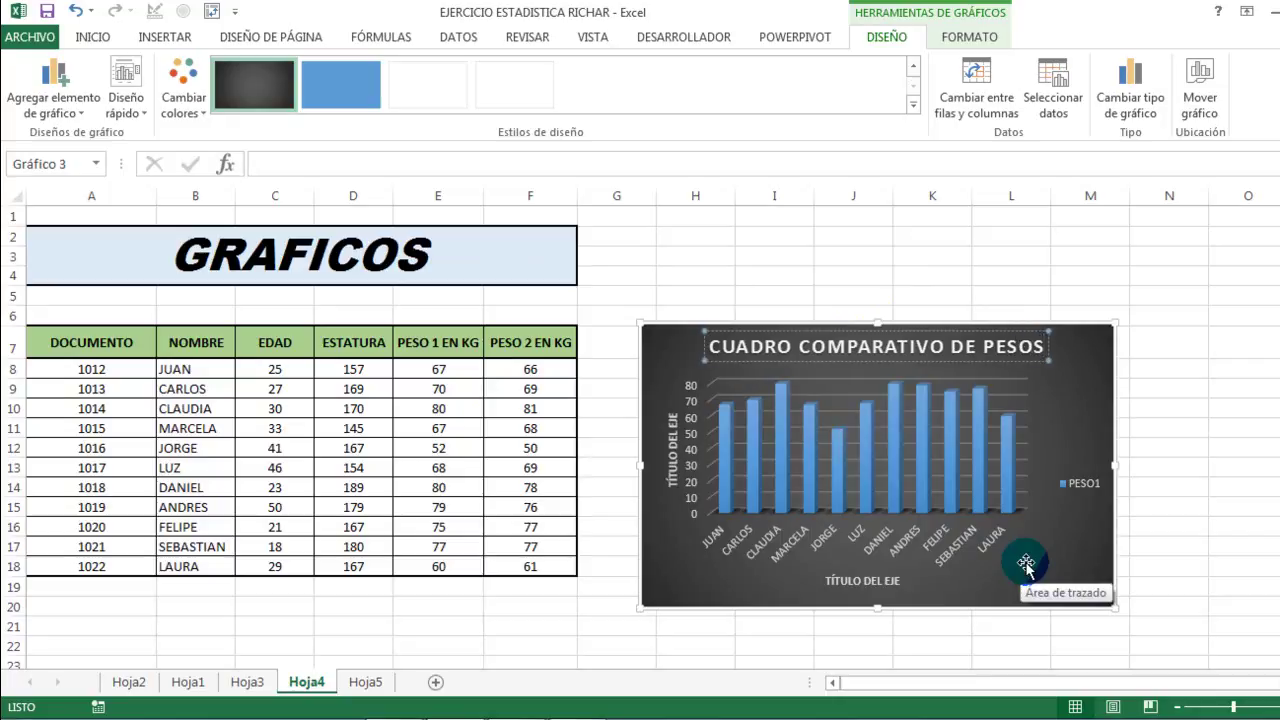
key("Return")
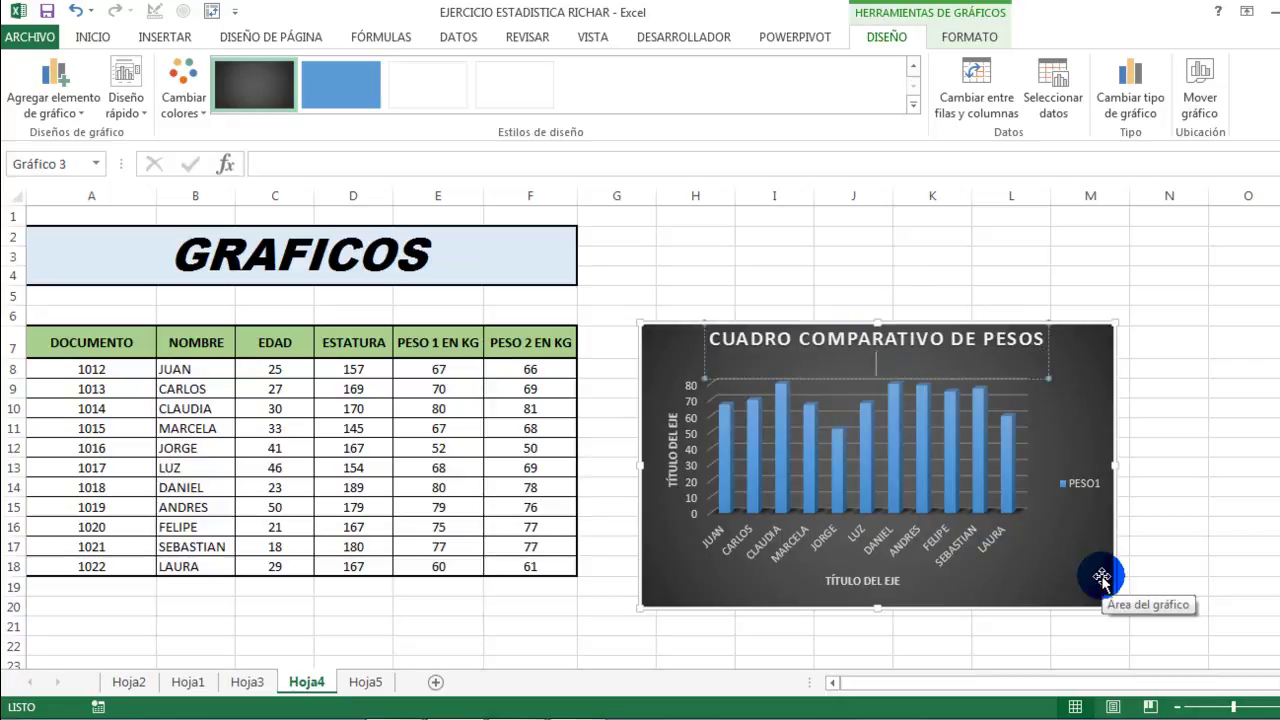
key("BackSpace")
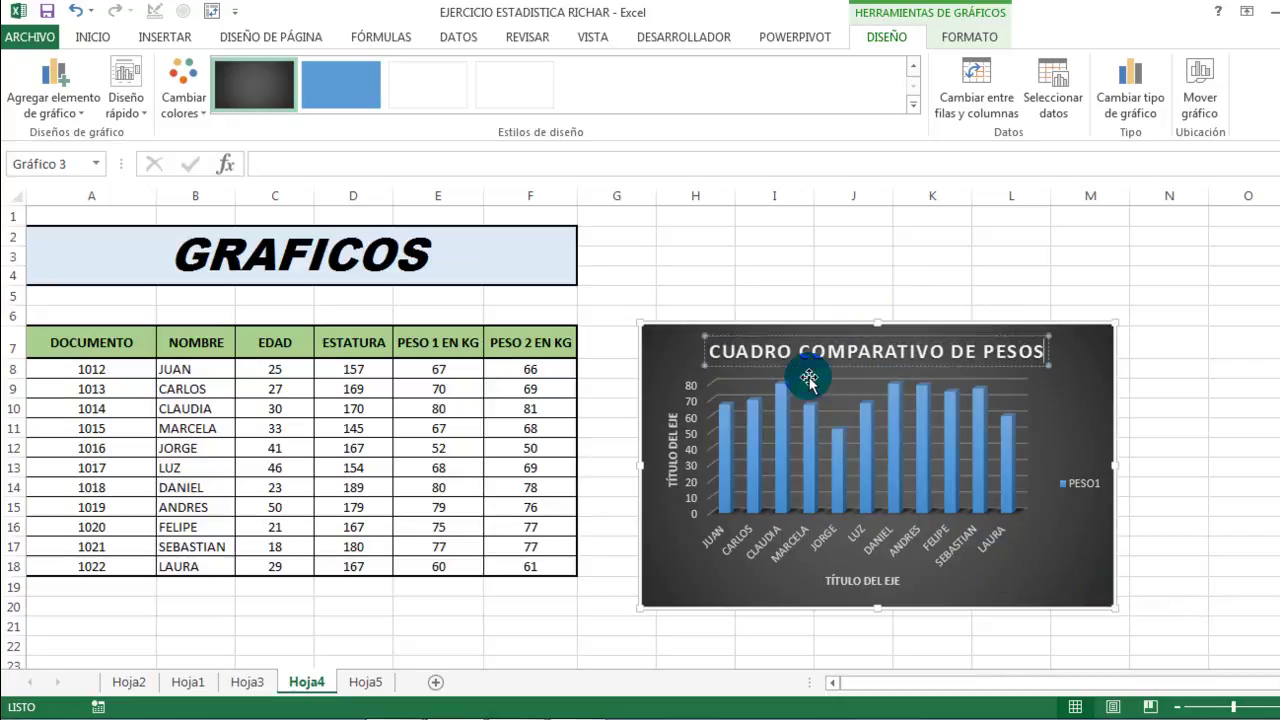
mouse_move(720, 351)
left_mouse_down()
mouse_move(982, 382)
mouse_move(1049, 366)
left_mouse_up()
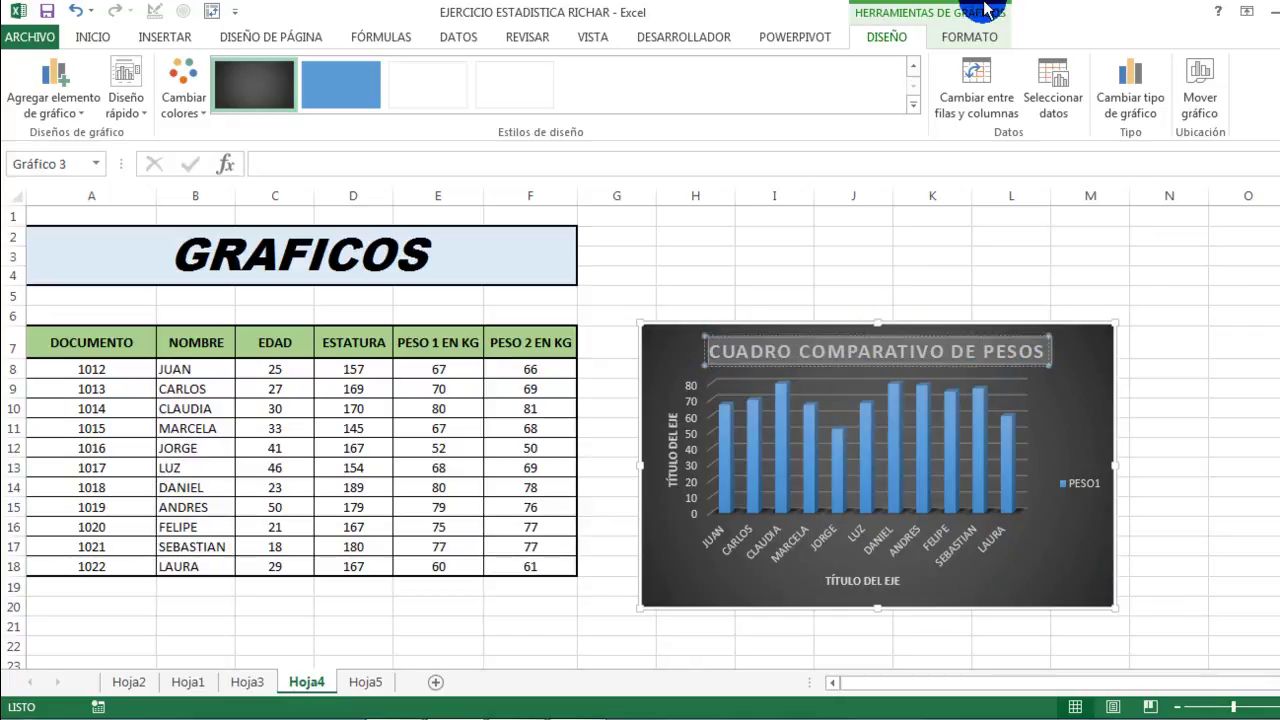
- Try an outlined WordArt text style on the chart title, then reselect the title
left_click(970, 37)
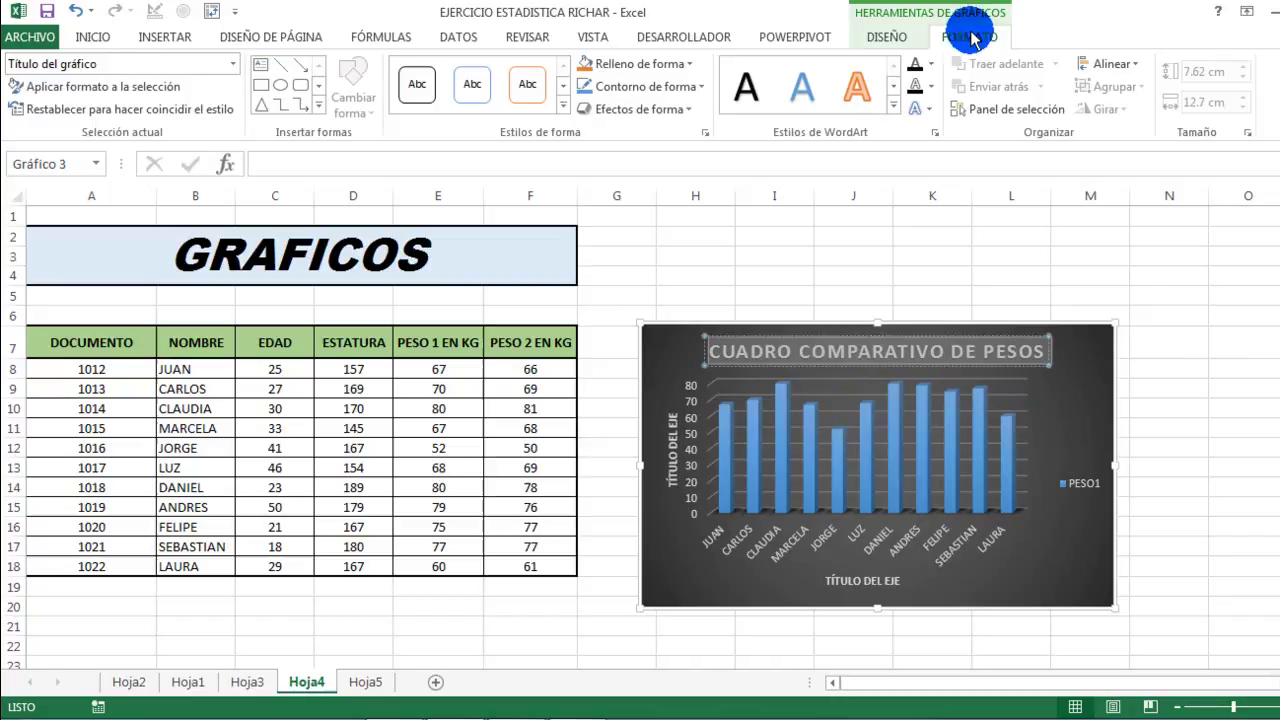
left_click(899, 107)
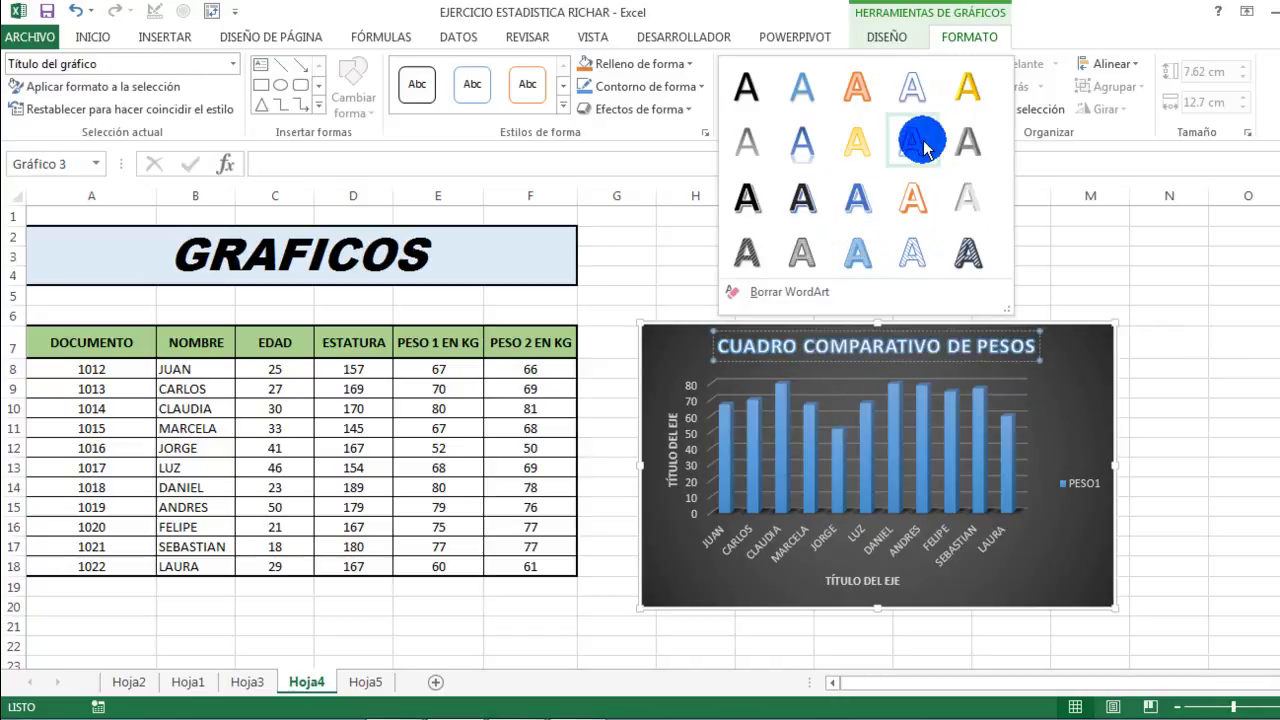
left_click(921, 143)
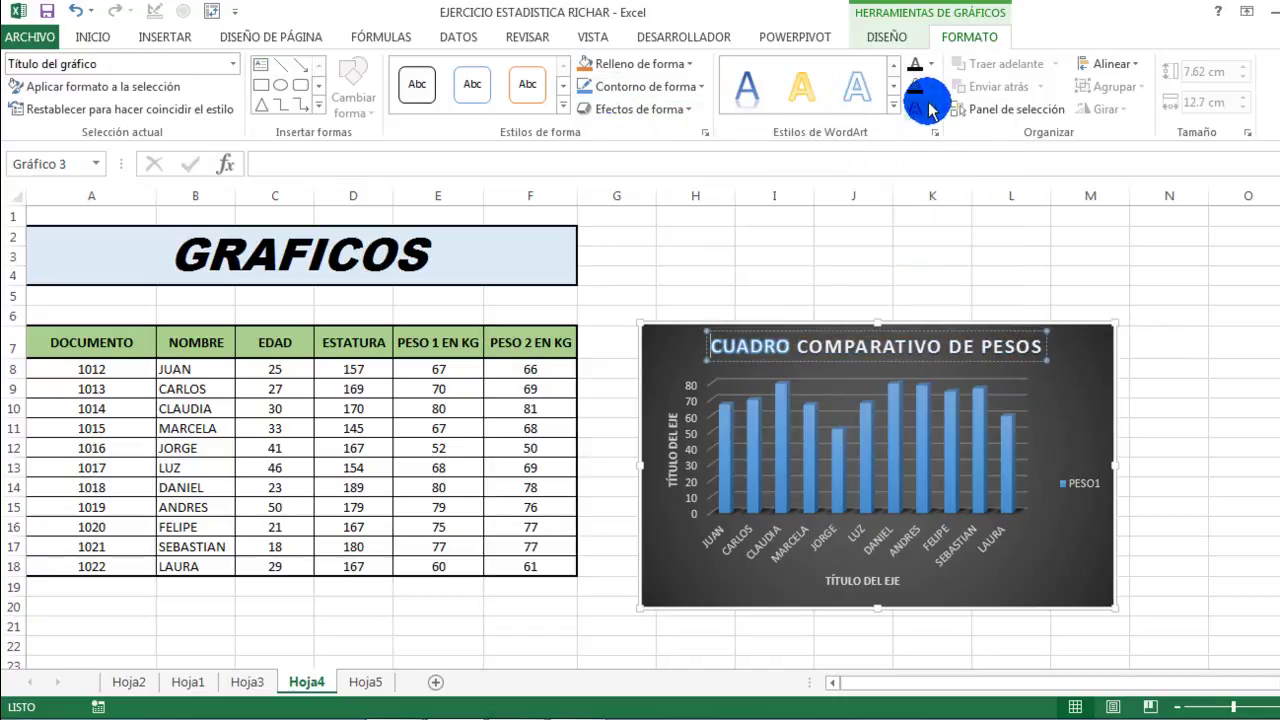
left_click(932, 88)
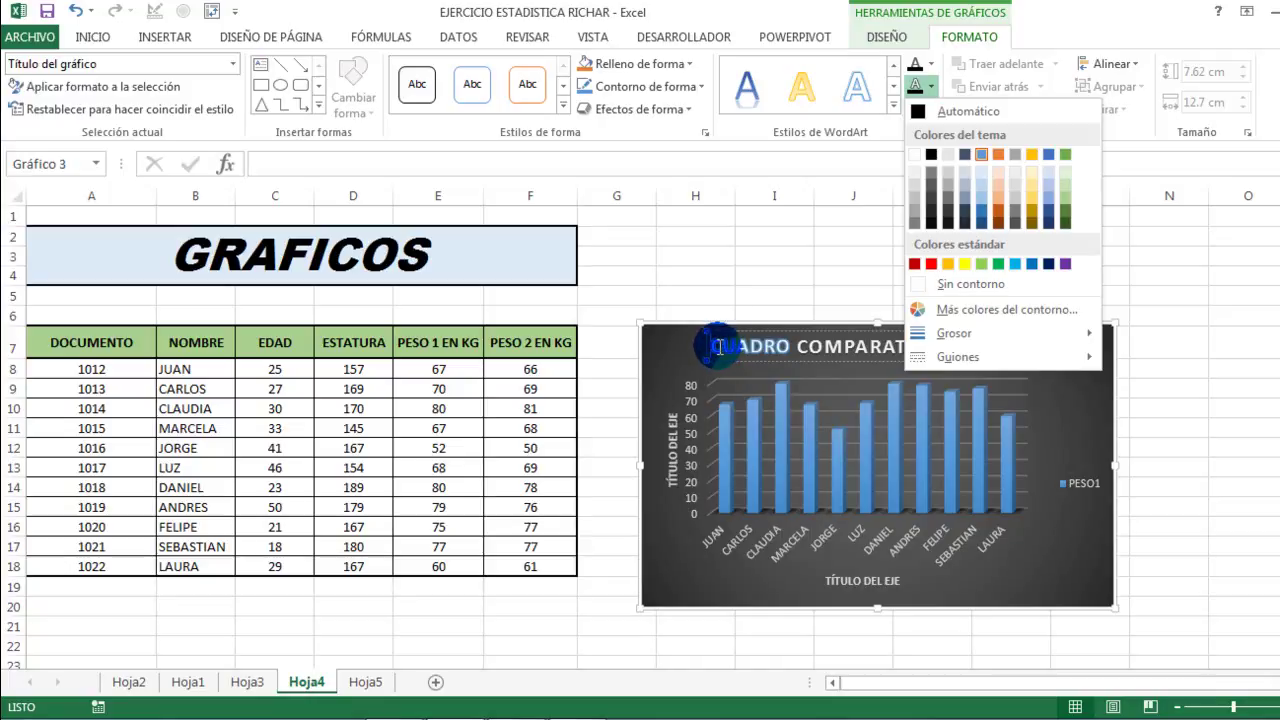
left_click(725, 346)
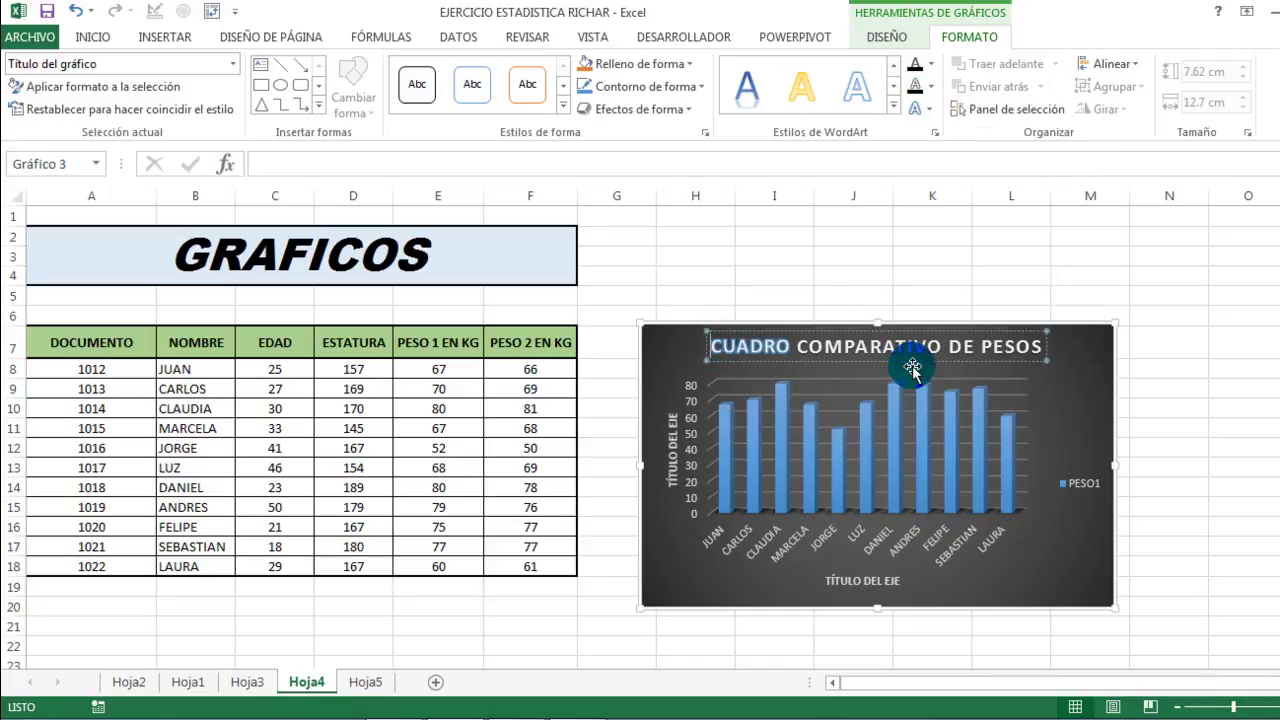
left_click(1045, 255)
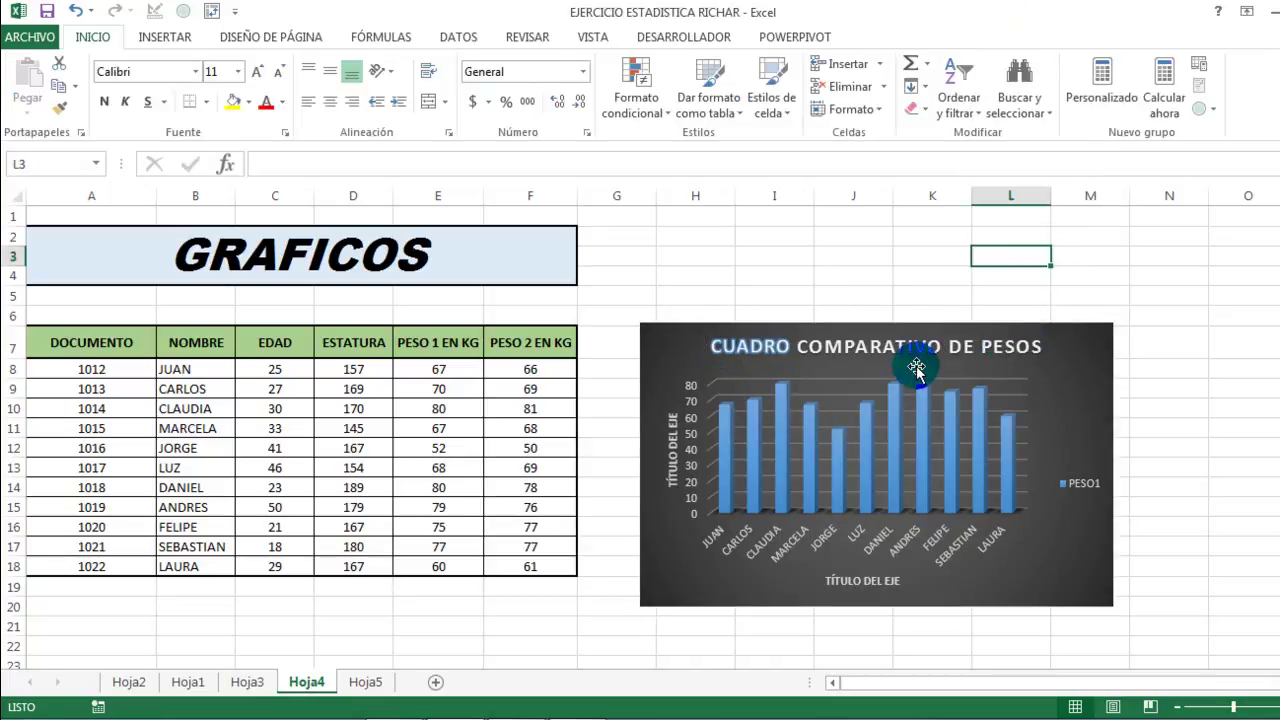
left_click(897, 352)
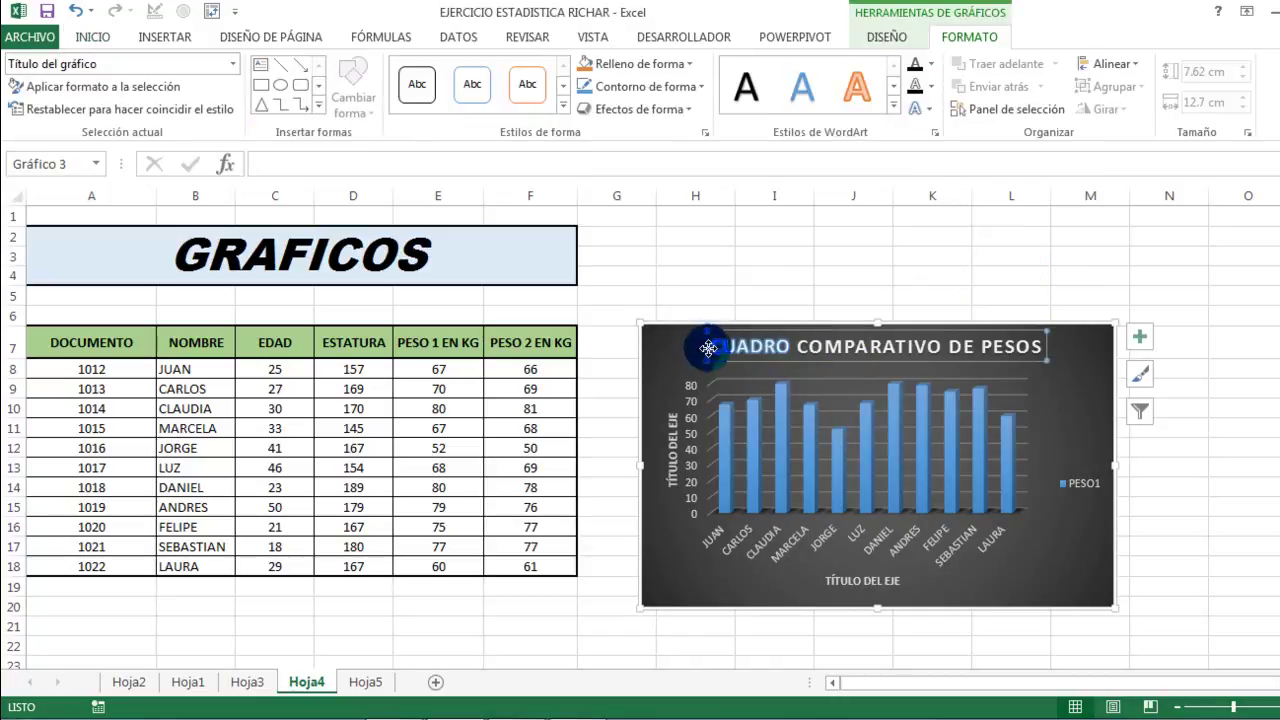
- Give the whole CUADRO COMPARATIVO DE PESOS title a light-blue outlined WordArt style with a dark outline
left_click_drag(714, 347, 1003, 352)
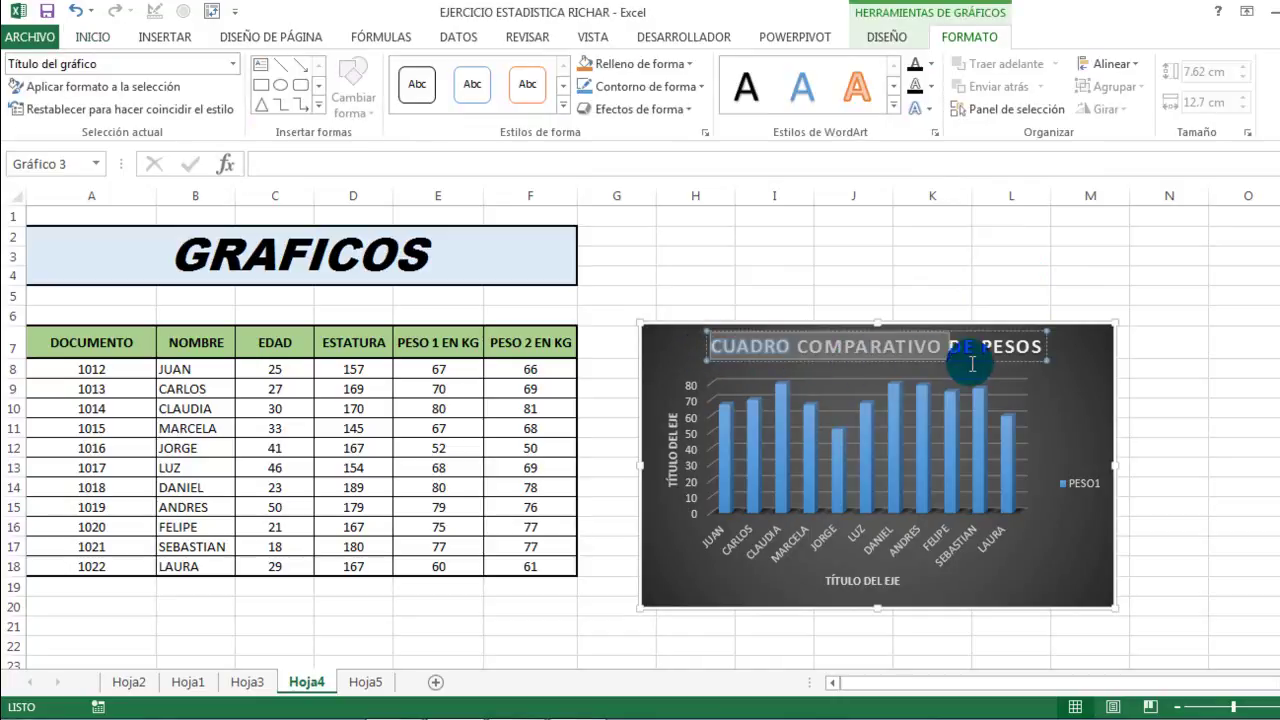
left_click(893, 108)
left_click(910, 95)
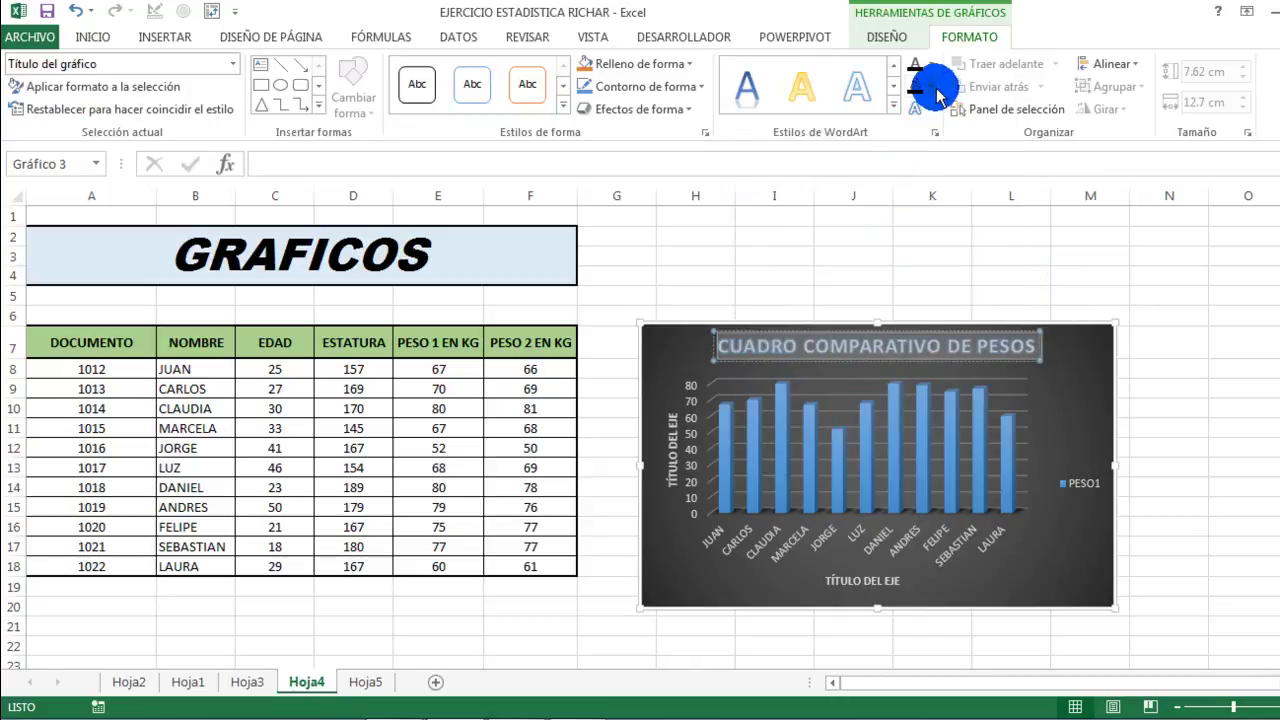
left_click(933, 88)
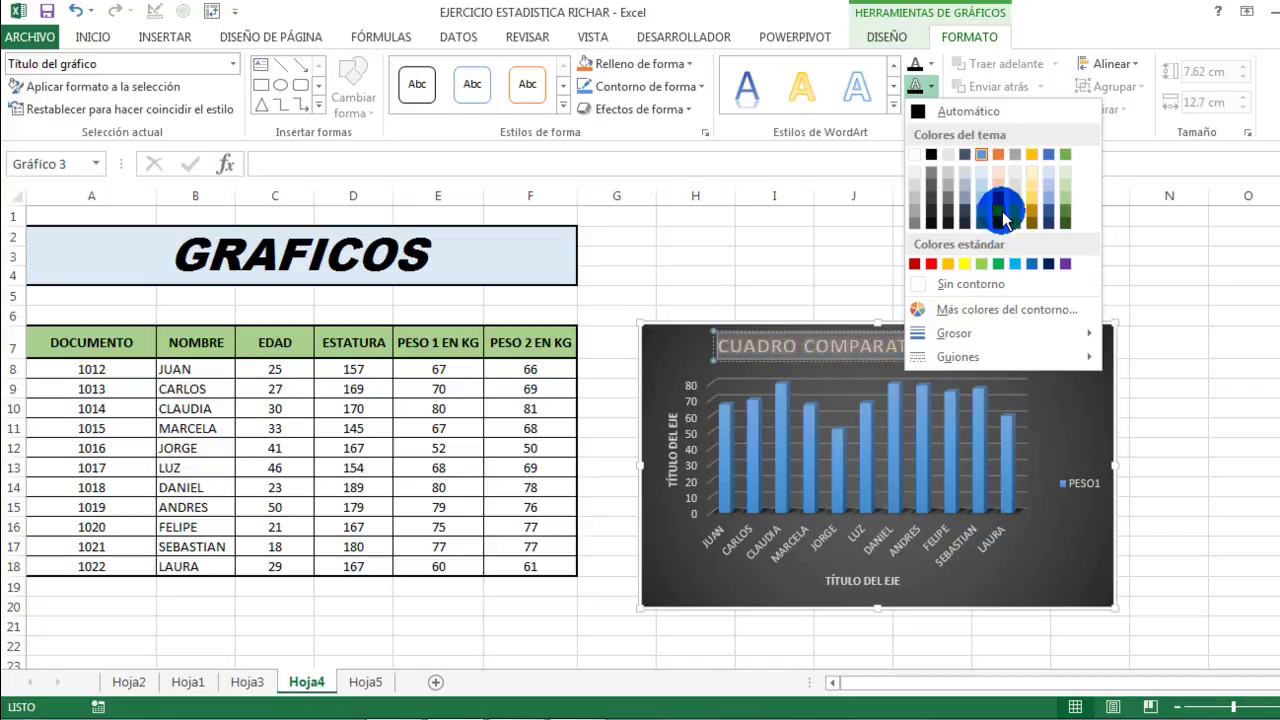
left_click(1002, 211)
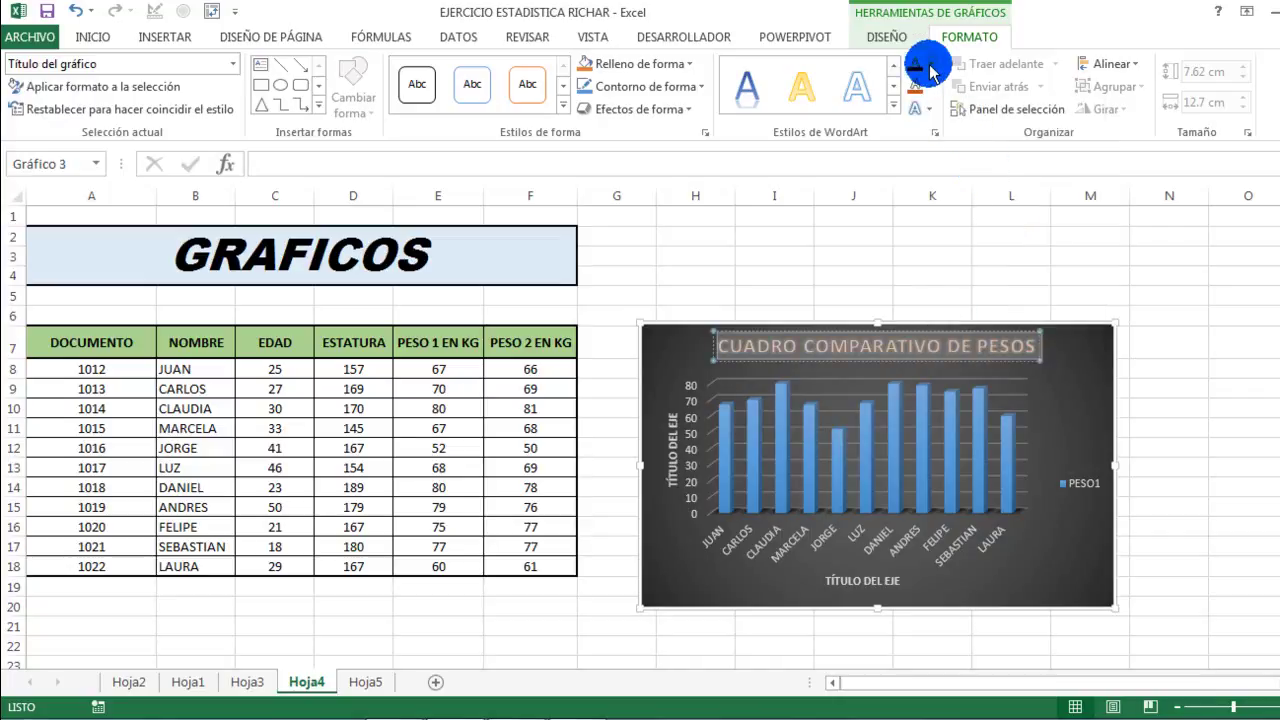
left_click(930, 66)
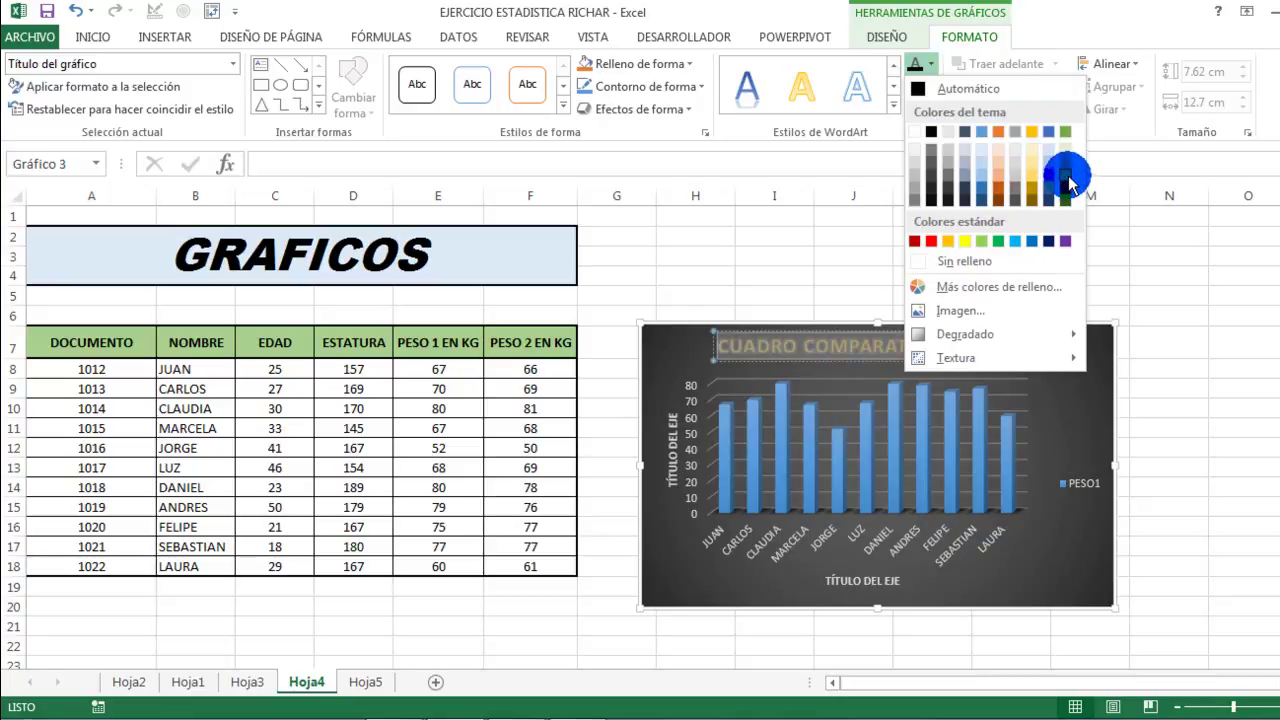
left_click(1066, 180)
left_click(1087, 232)
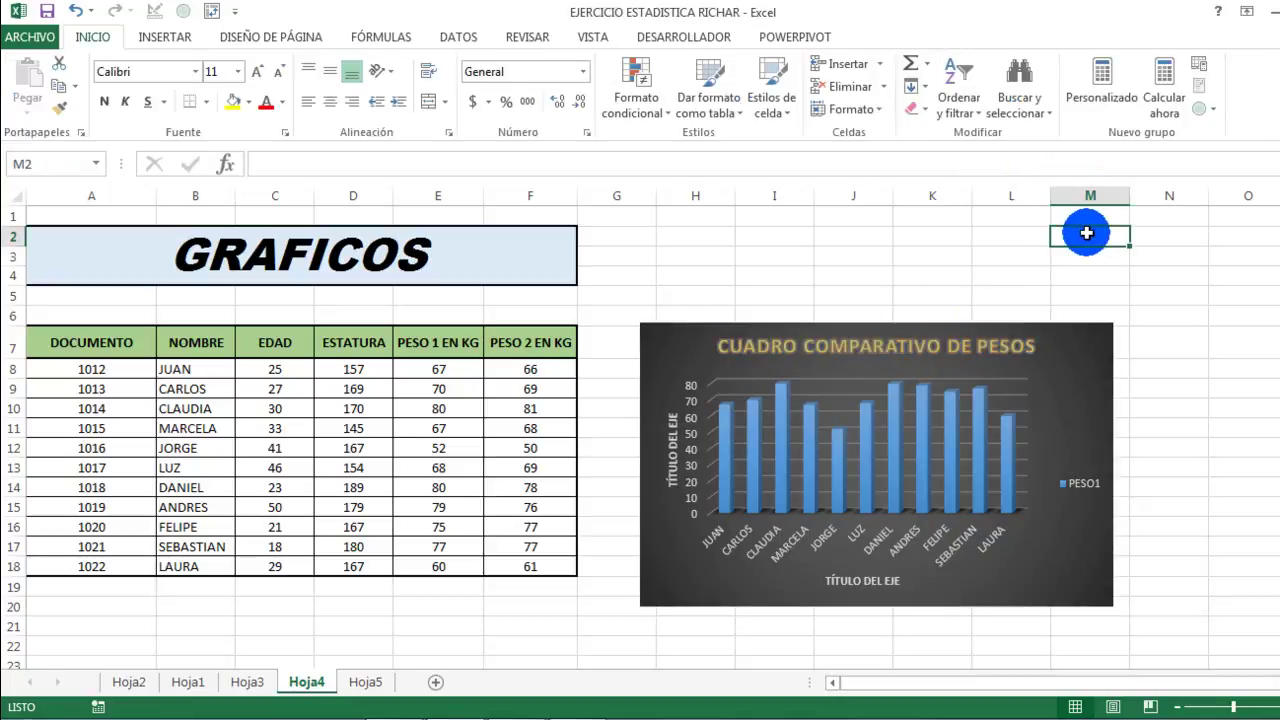
- Give the title box a preset shape style, a 1½ pt outline and a light green fill
left_click(814, 343)
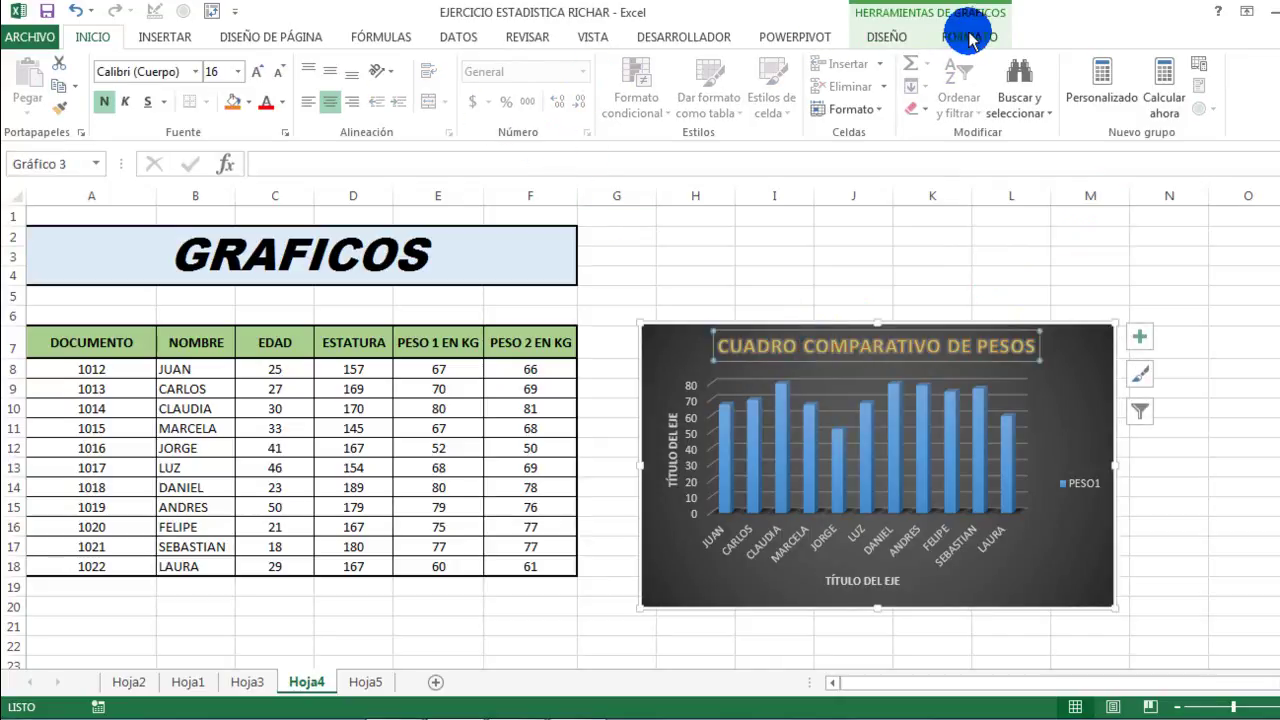
left_click(970, 38)
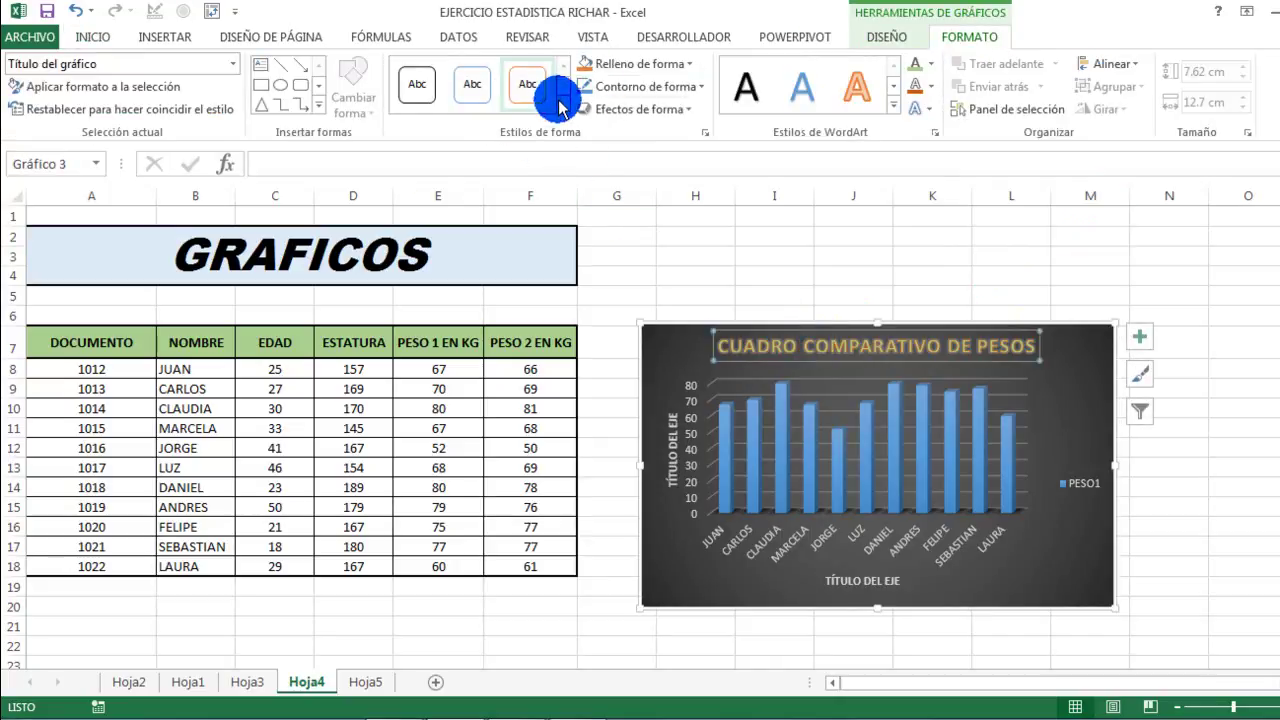
left_click(478, 90)
left_click(700, 88)
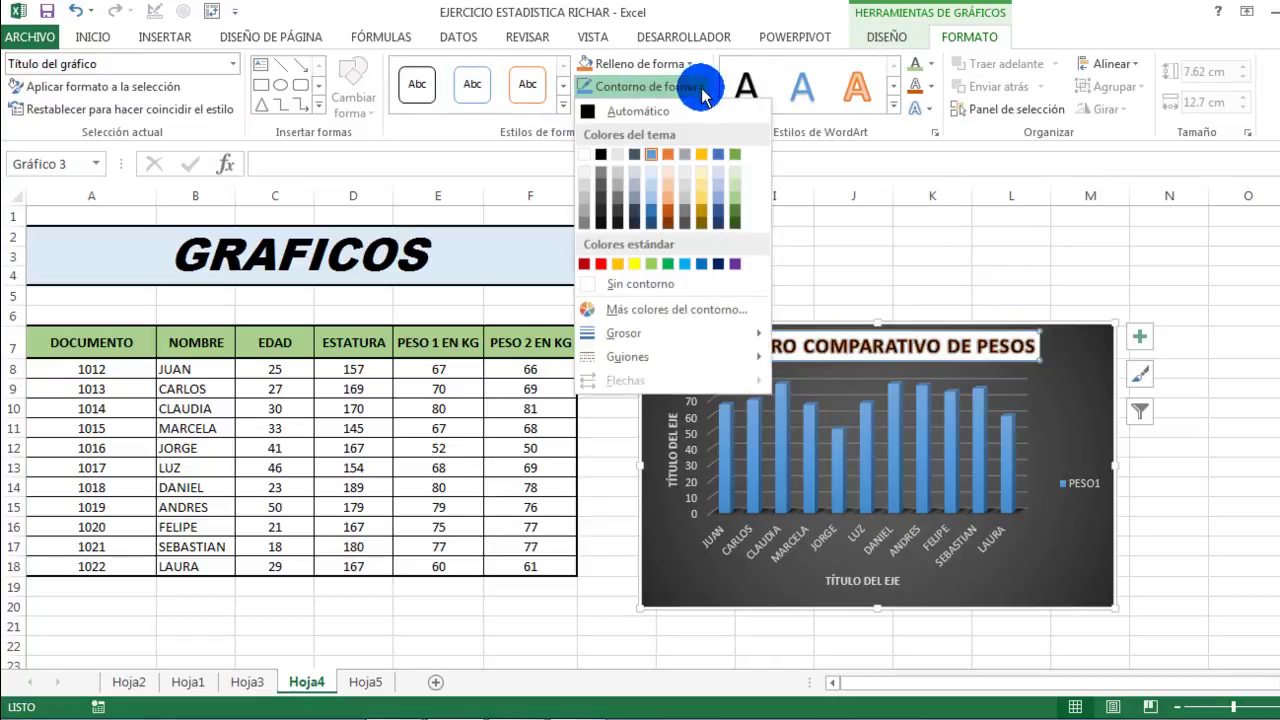
mouse_move(610, 335)
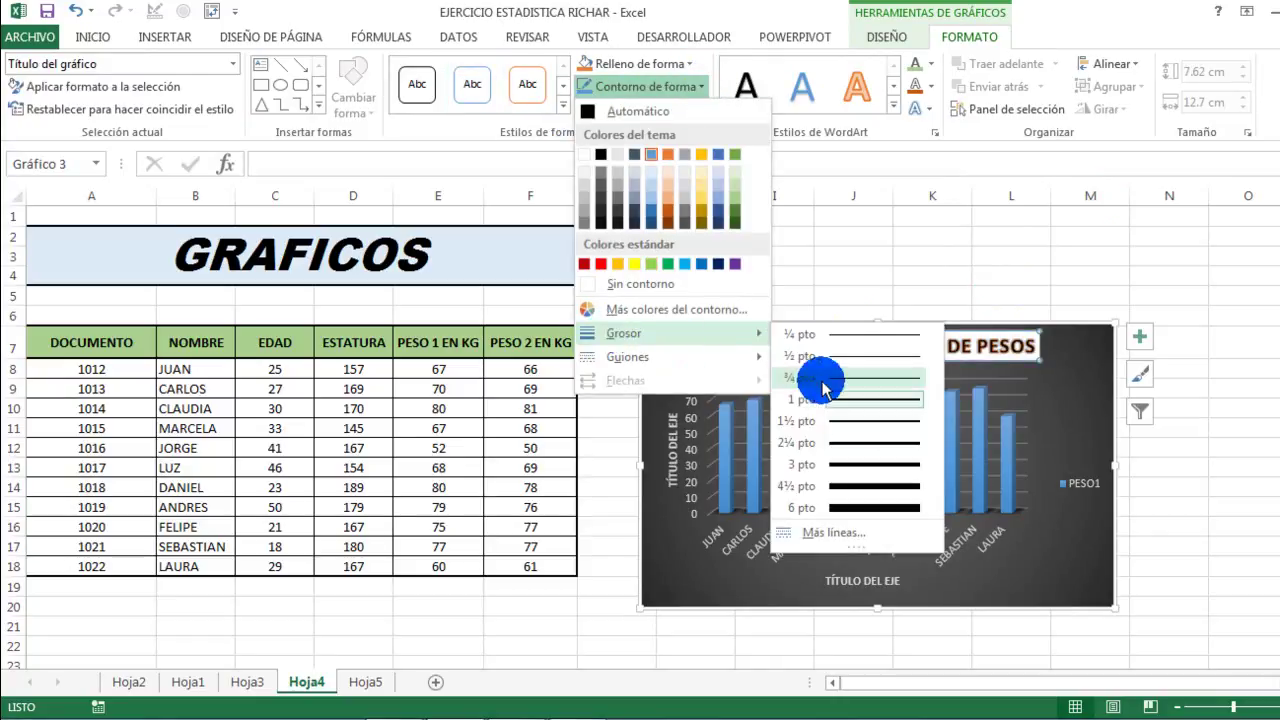
left_click(858, 425)
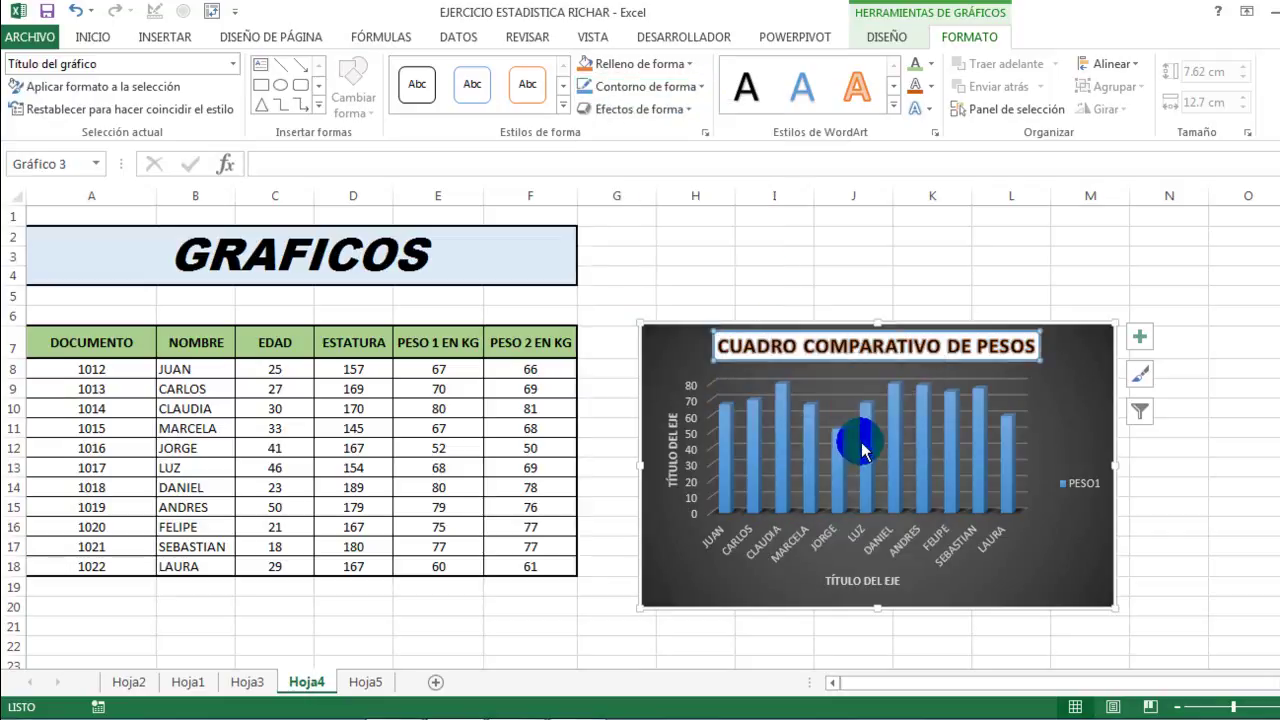
left_click(688, 63)
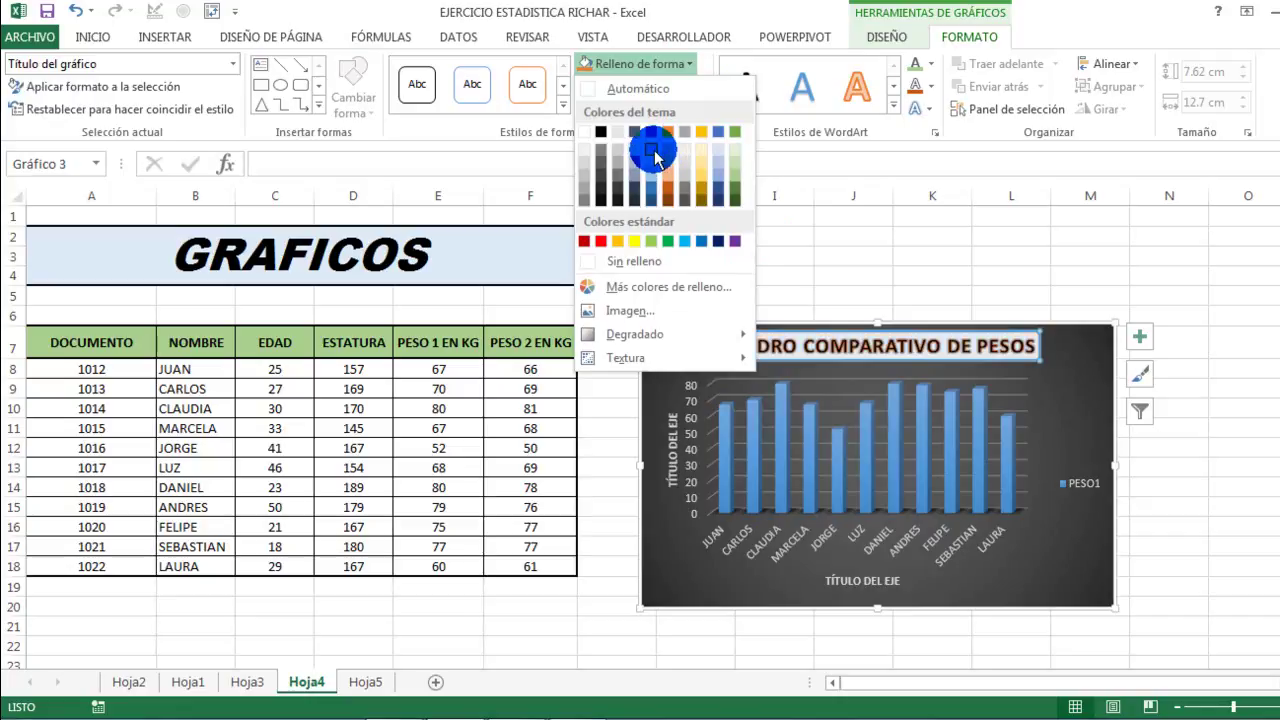
left_click(737, 178)
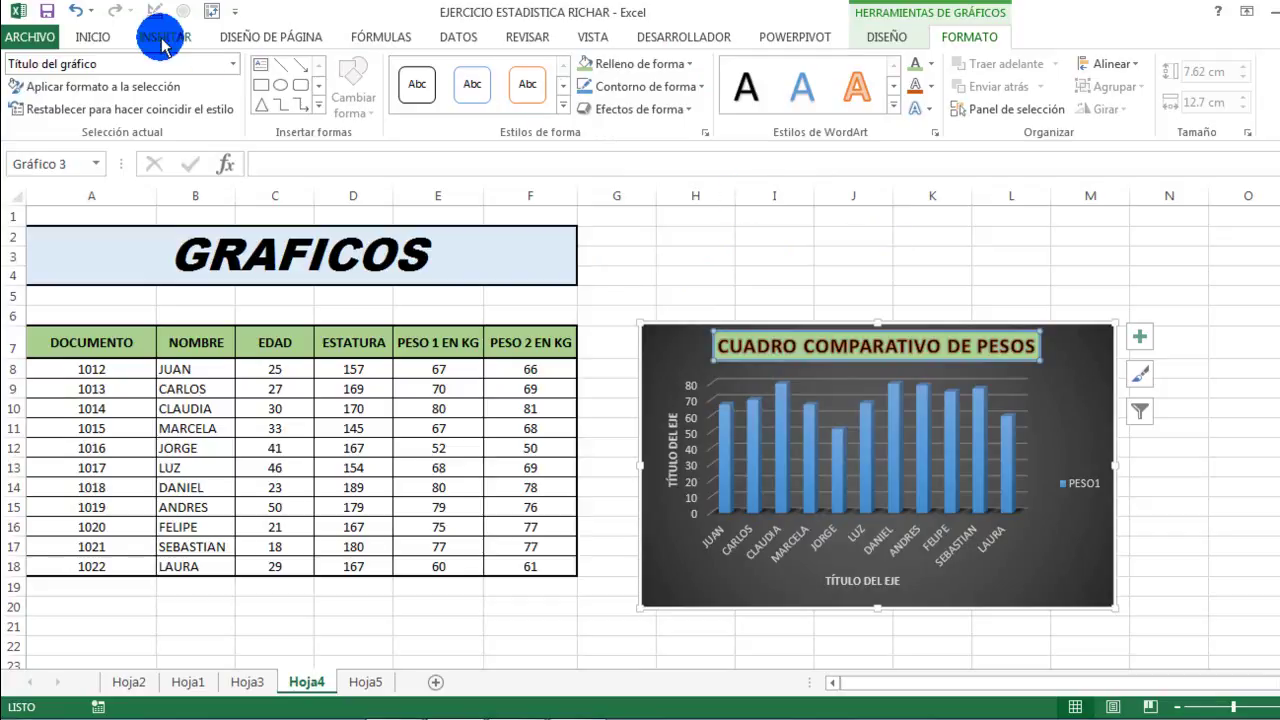
- Make the chart title text italic
left_click(93, 33)
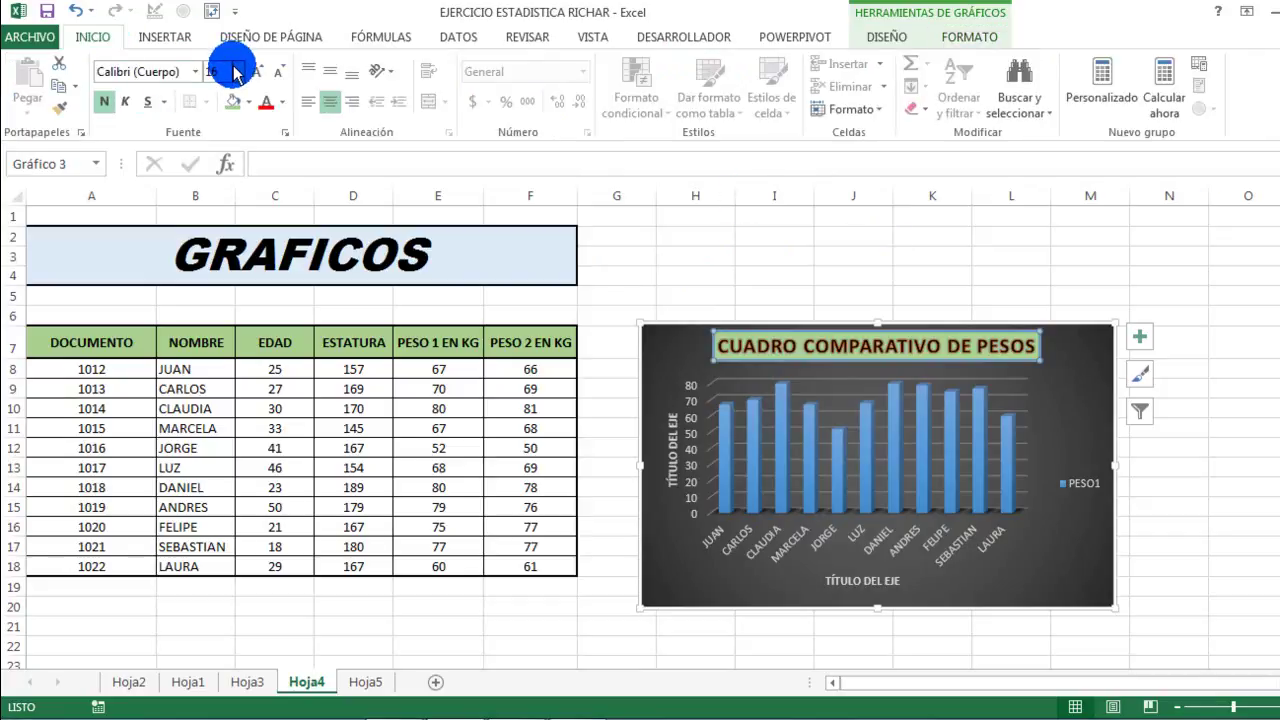
left_click(125, 101)
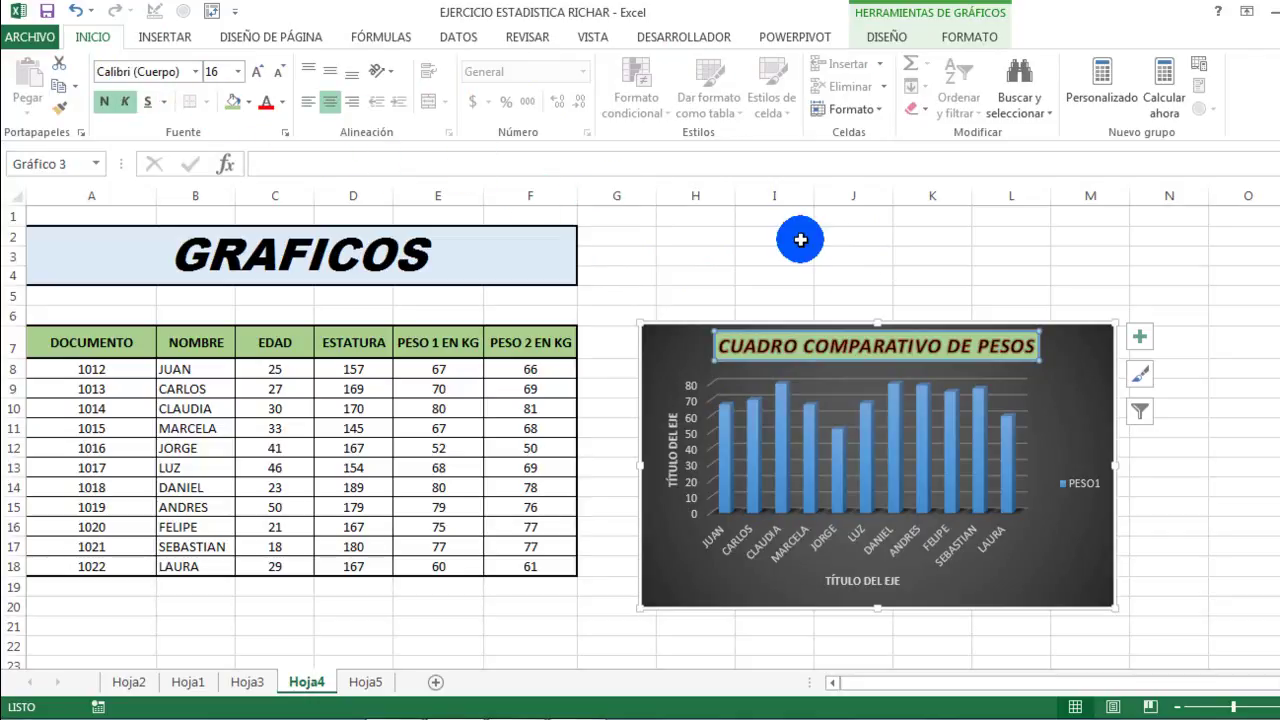
left_click(855, 273)
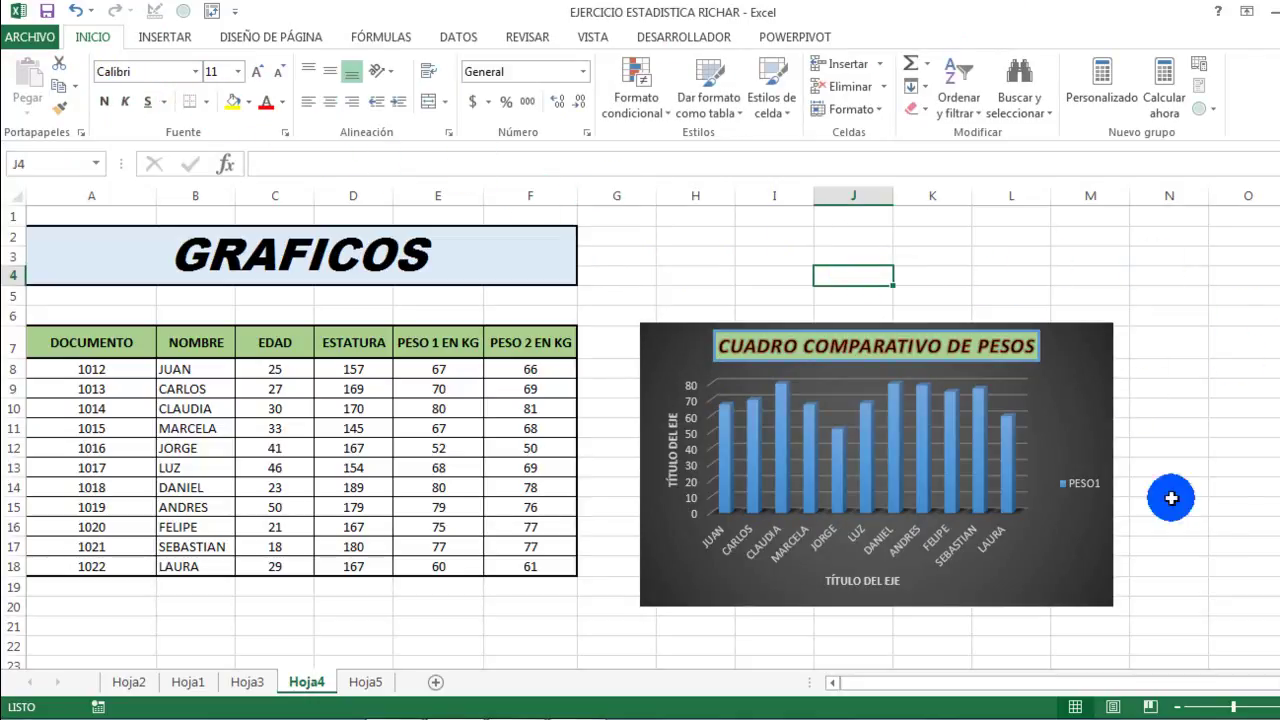
- Enlarge the chart to span roughly columns H–N and rows 7–22, undoing a first resize attempt
left_click(1029, 409)
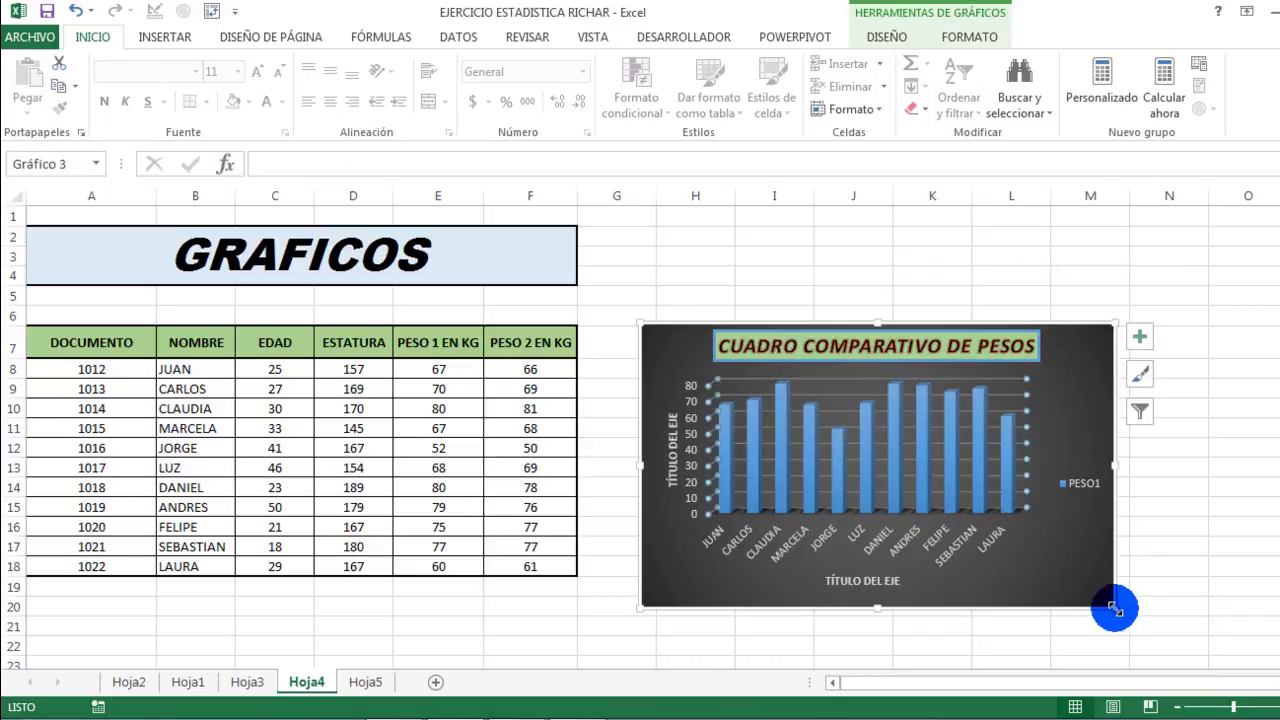
left_click_drag(1115, 606, 1168, 664)
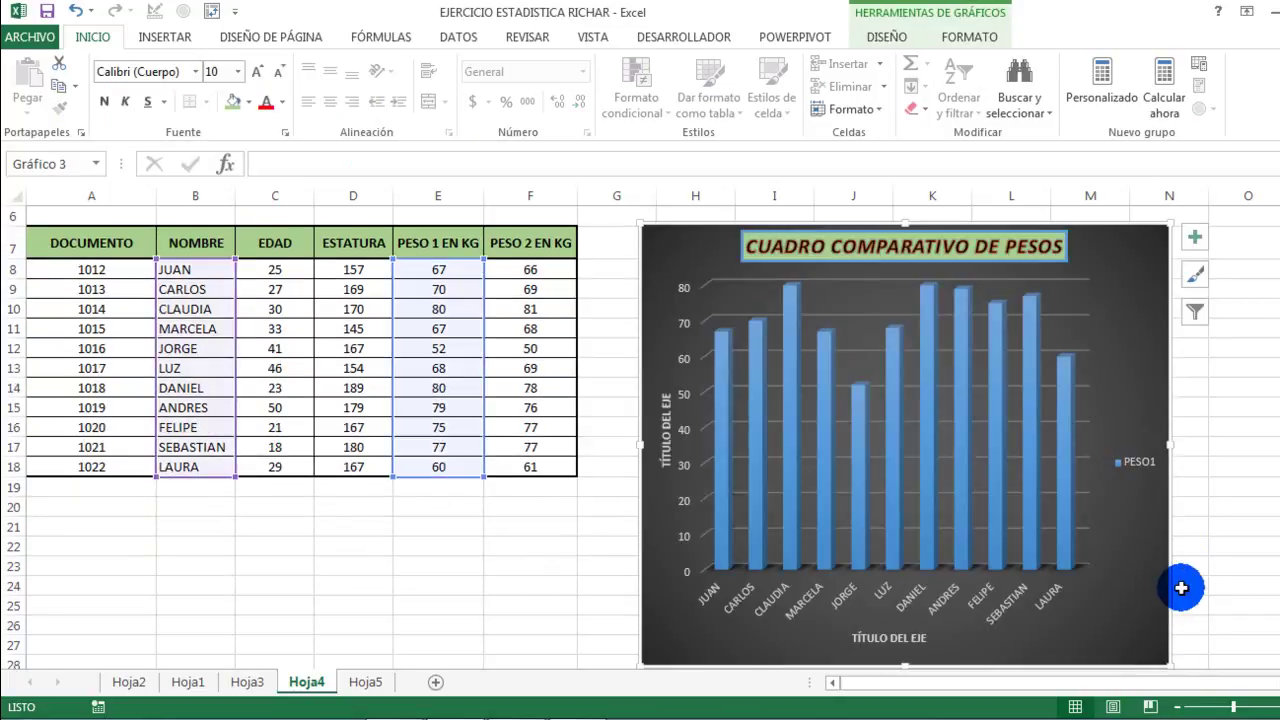
key("ctrl+z")
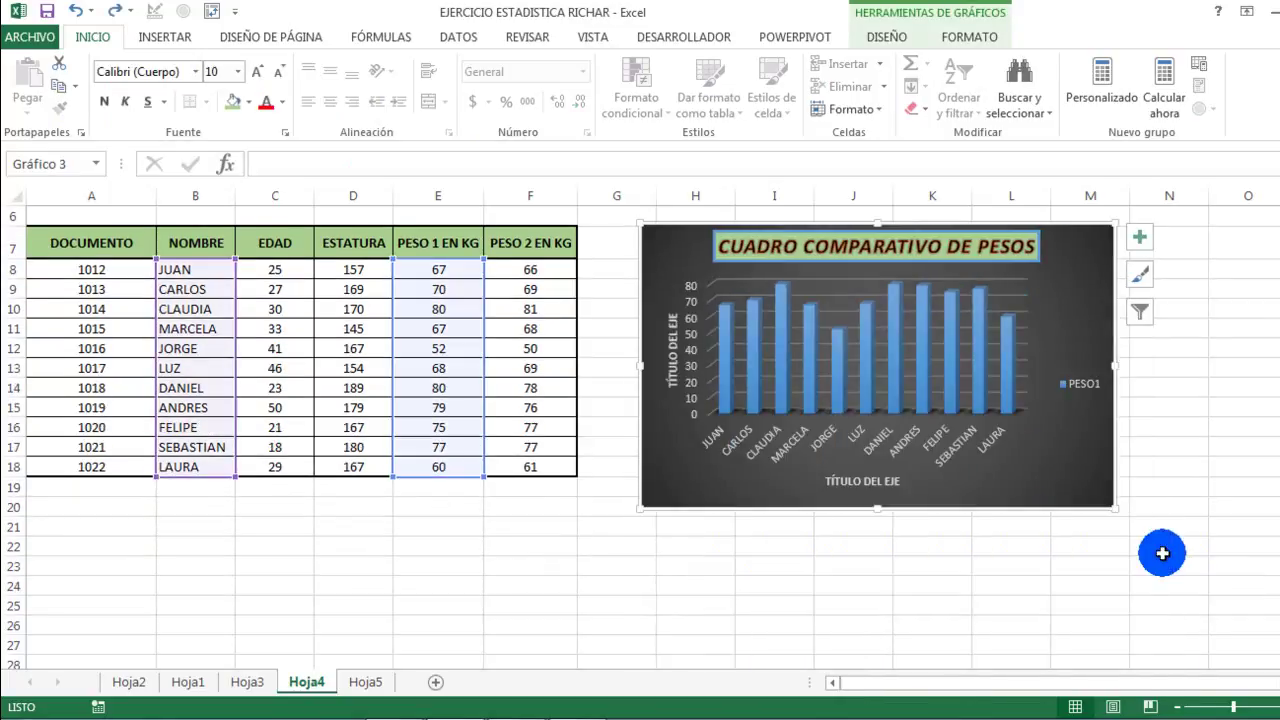
left_click_drag(1112, 509, 1196, 555)
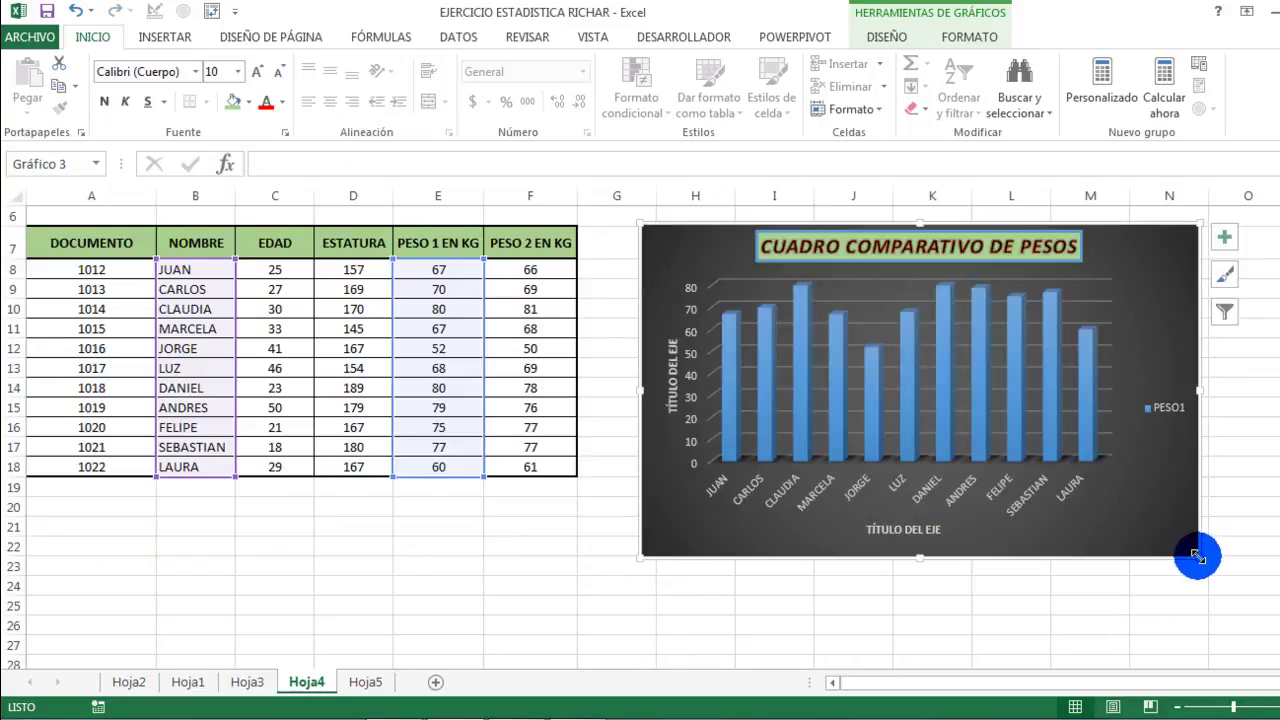
left_click(1051, 399)
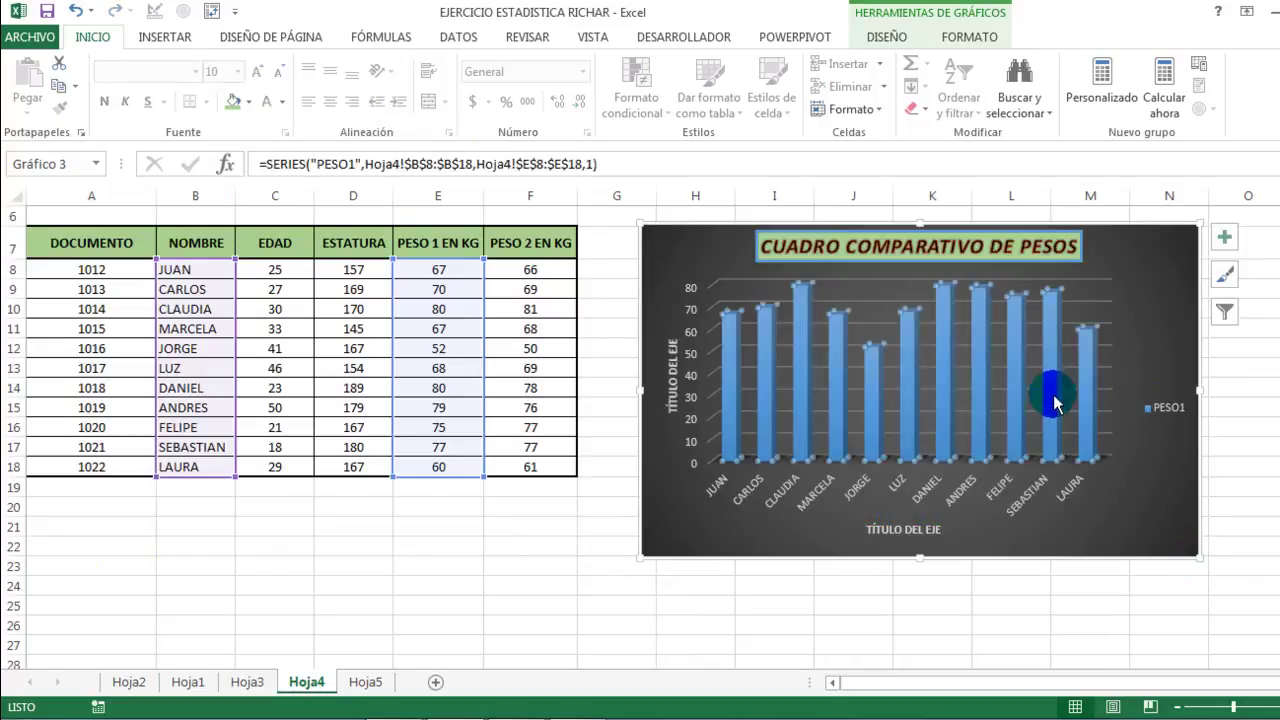
left_click(1274, 389)
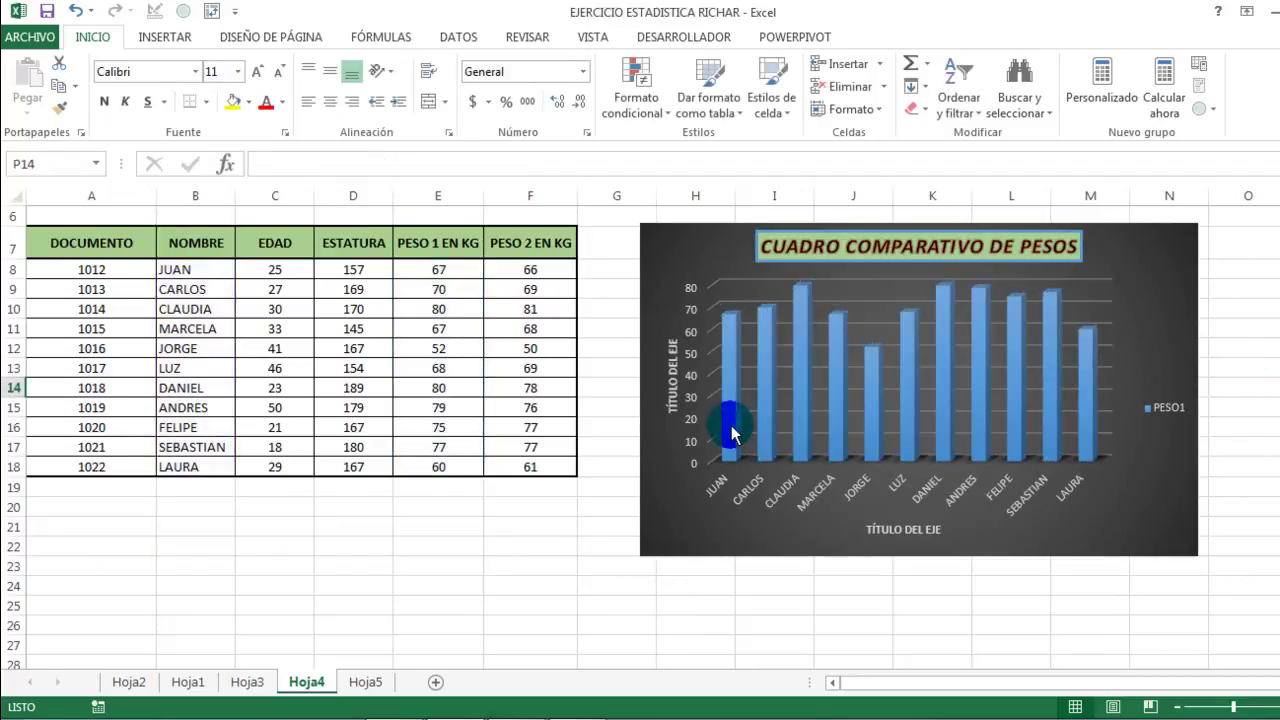
- Delete the vertical axis title placeholder text and select the horizontal axis title text
left_click(672, 393)
left_click(665, 347)
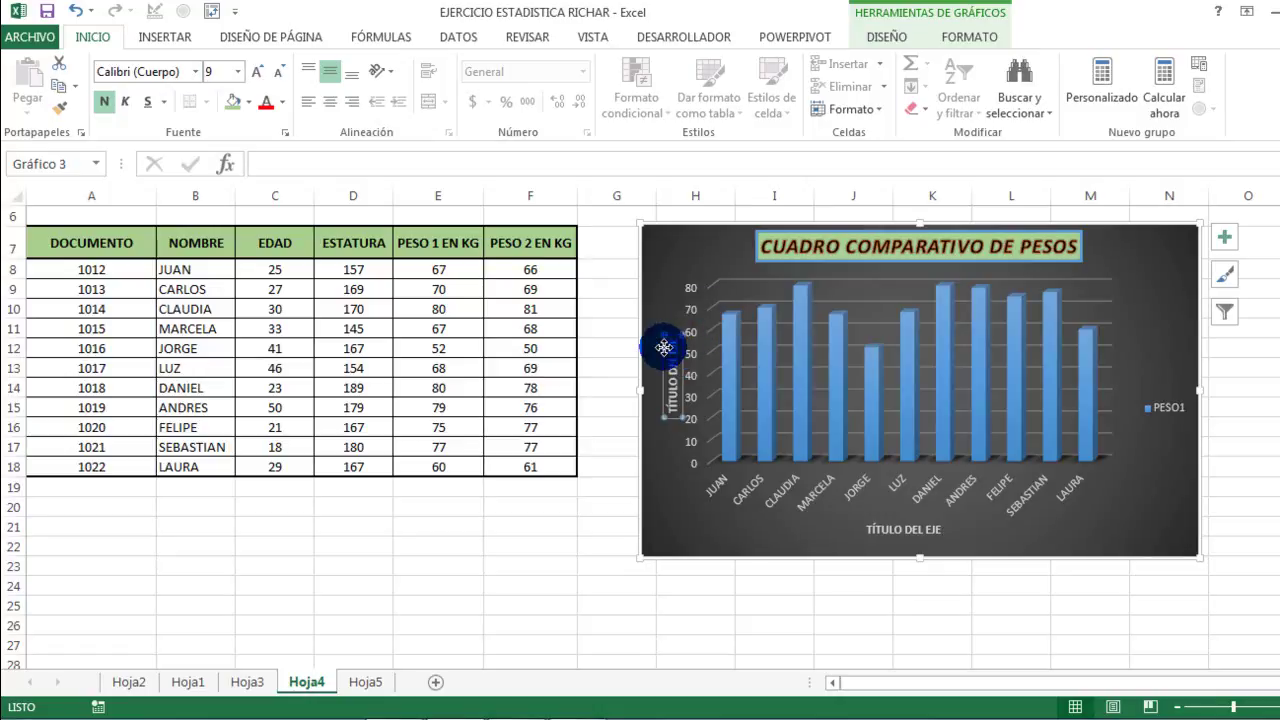
left_click(674, 343)
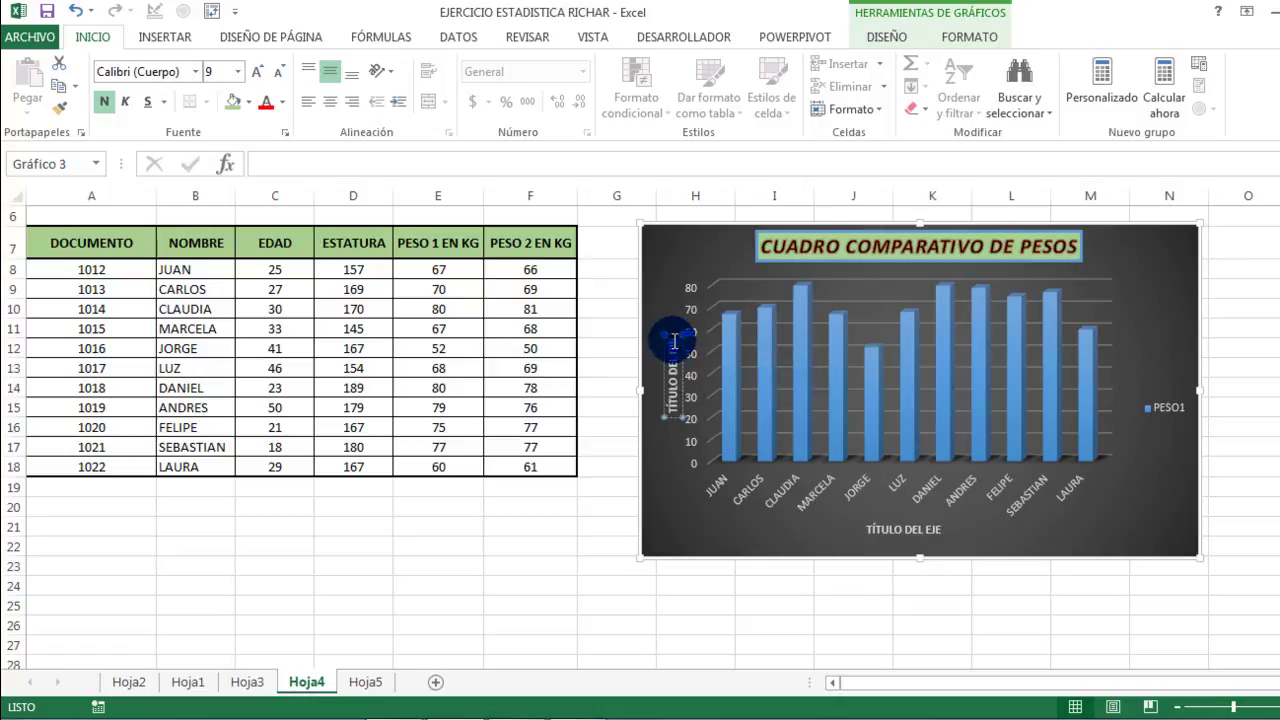
key("BackSpace")
key("BackSpace")
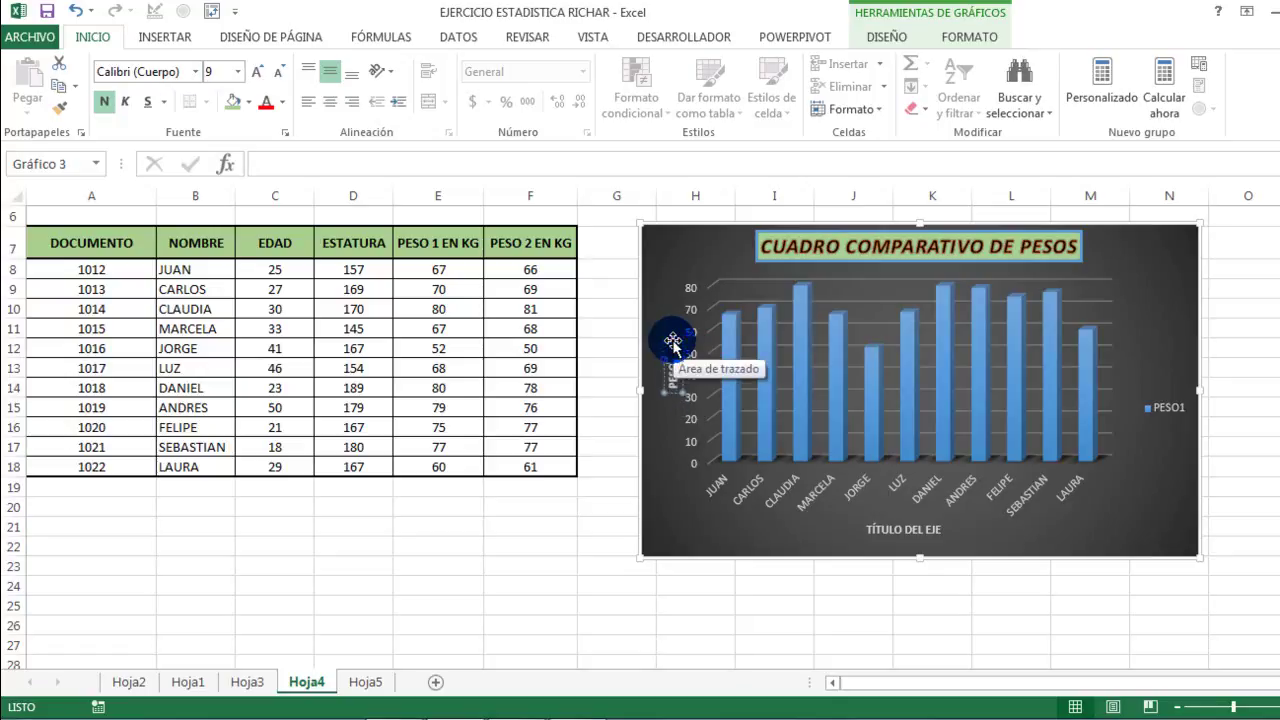
double_click(877, 524)
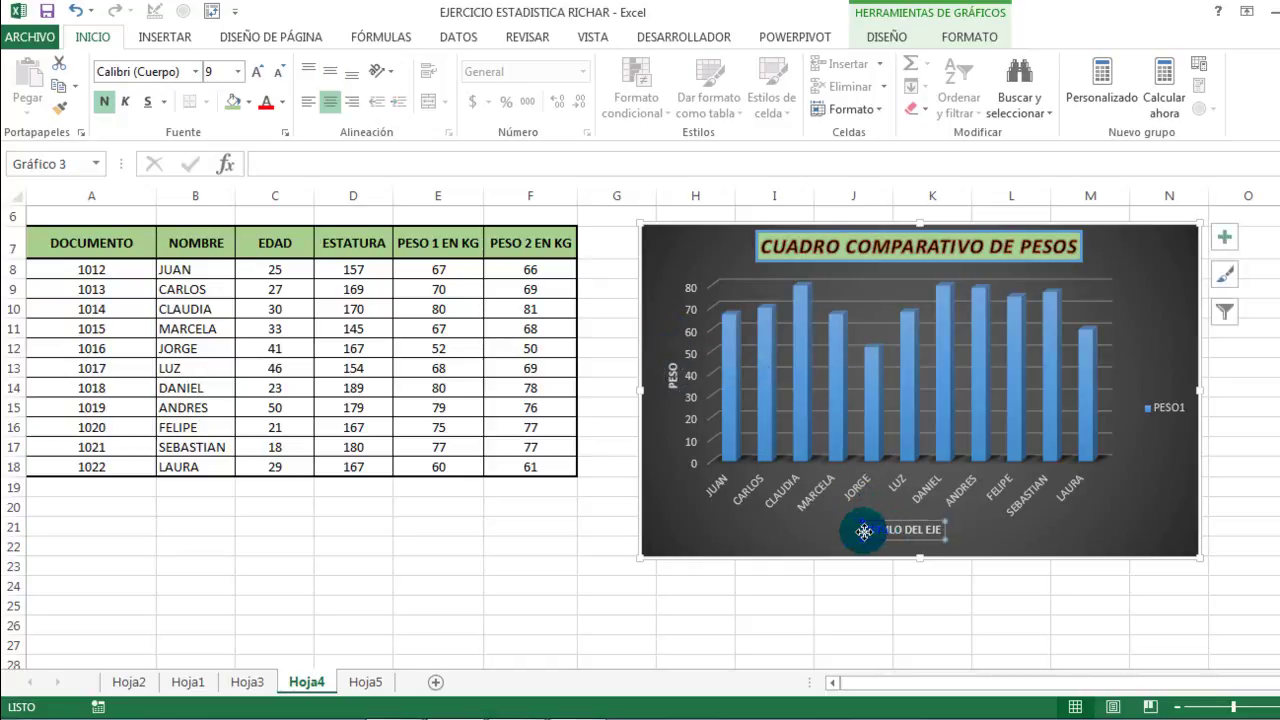
left_click_drag(872, 533, 922, 533)
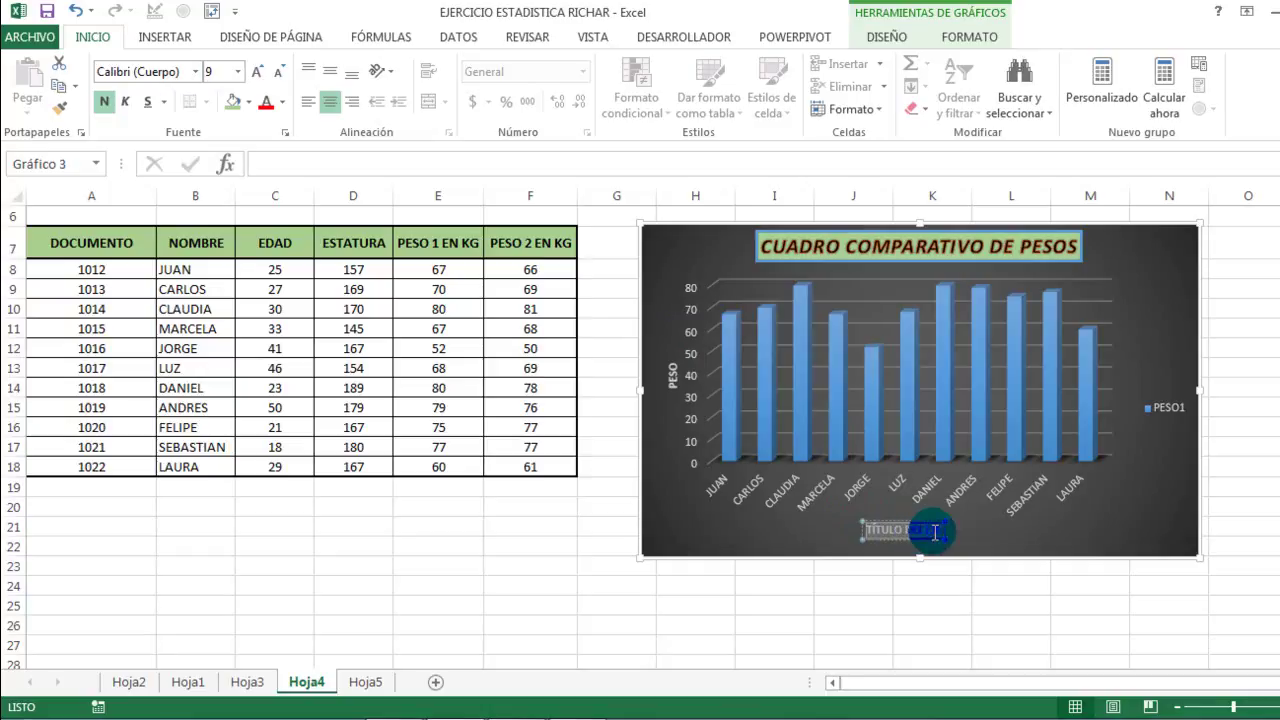
type("NOMBRES")
left_click(952, 550)
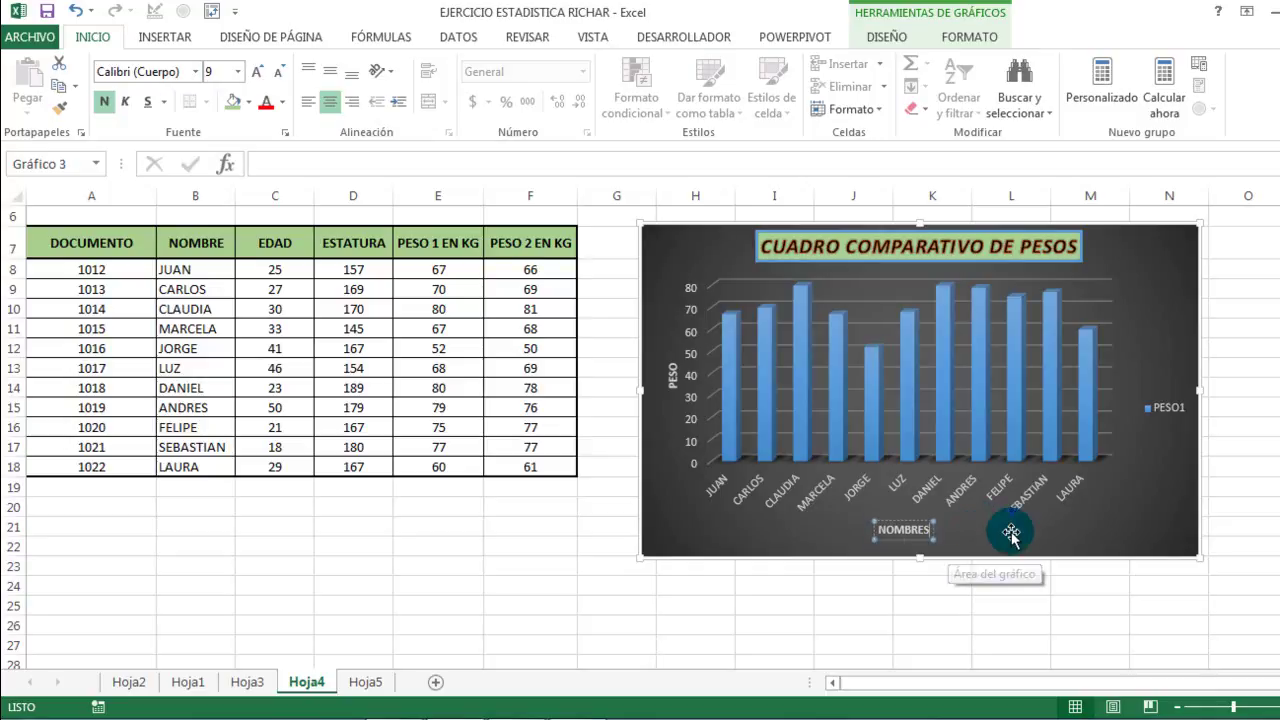
- Format the NOMBRES axis title at font size 15, bold, italic and white
left_click(882, 531)
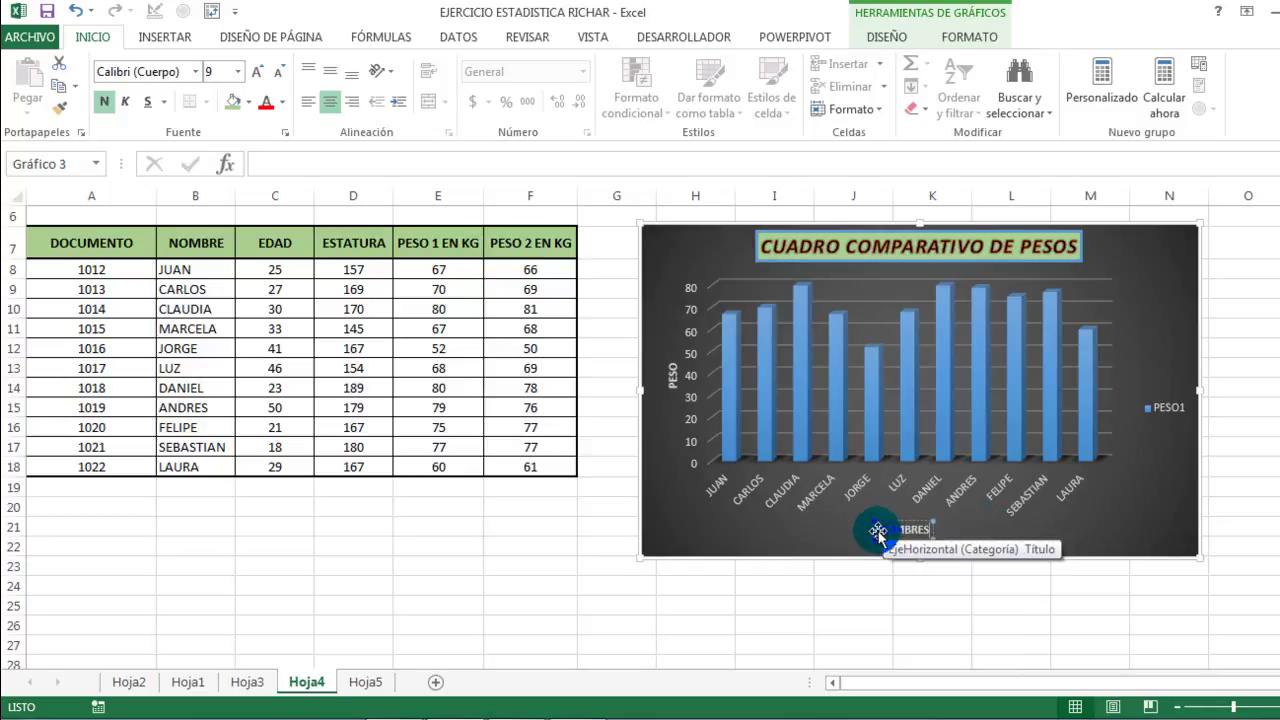
left_click_drag(882, 531, 919, 531)
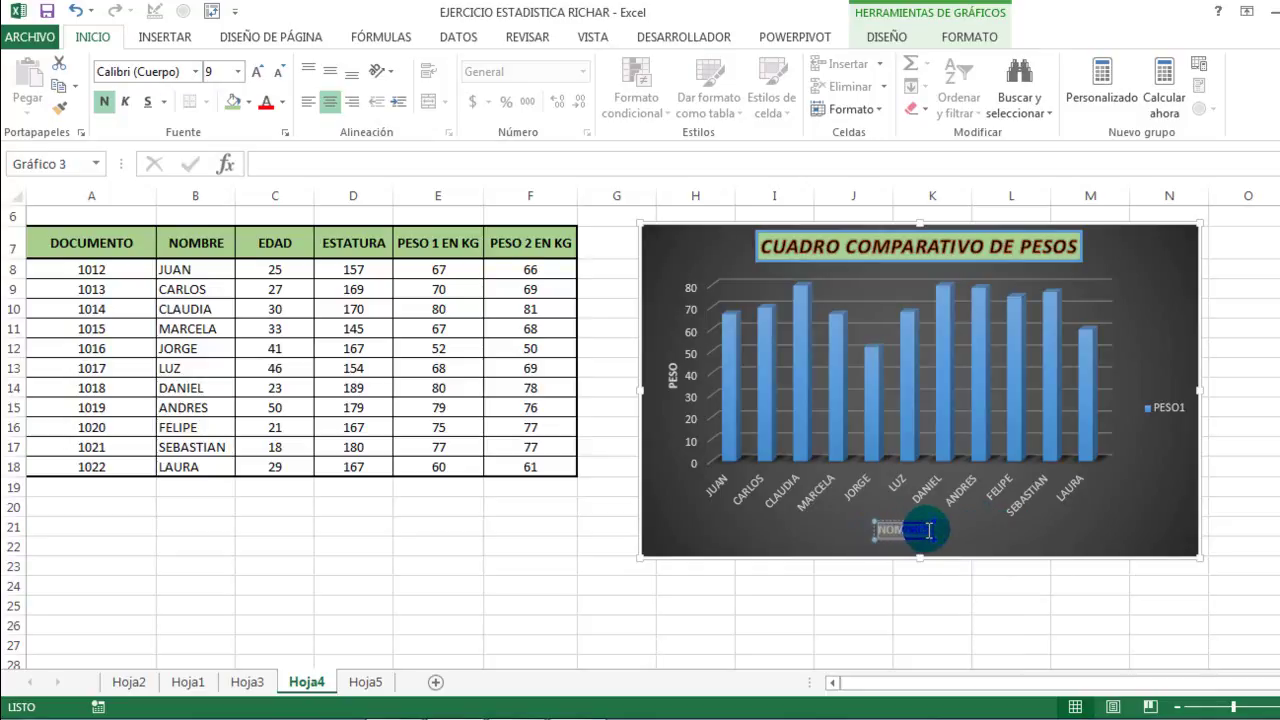
left_click(231, 73)
type("15")
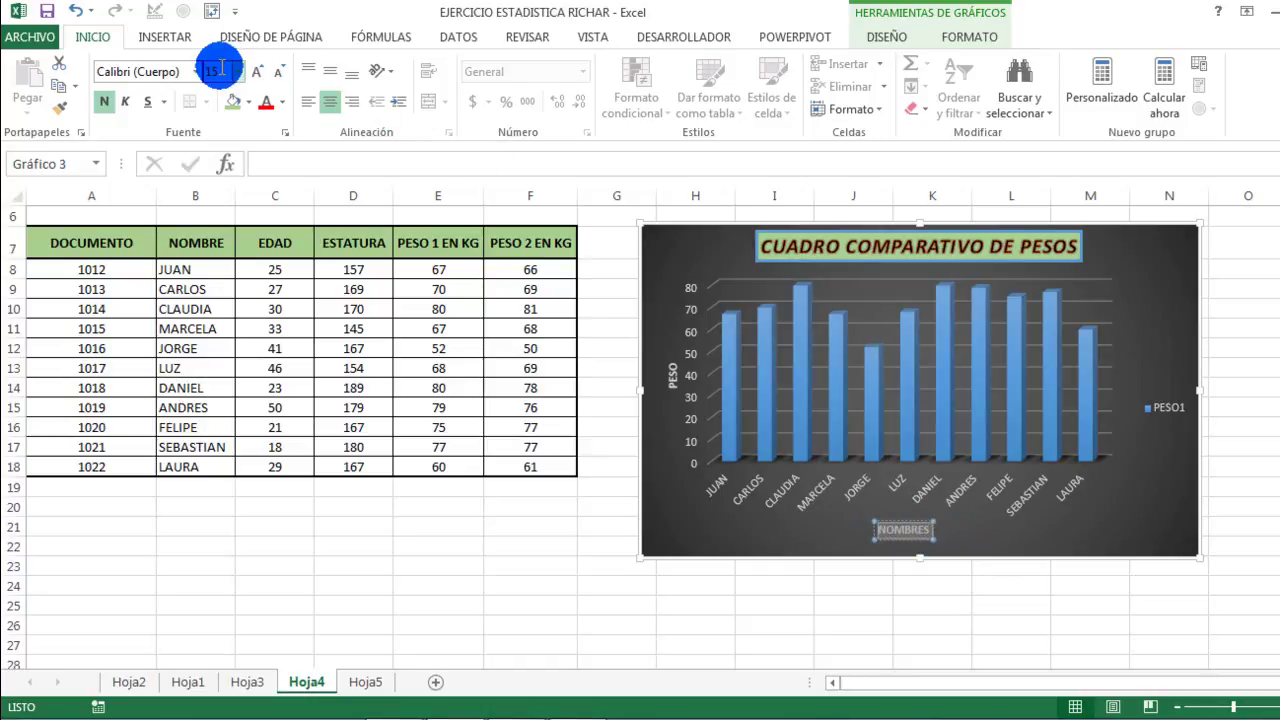
key("Return")
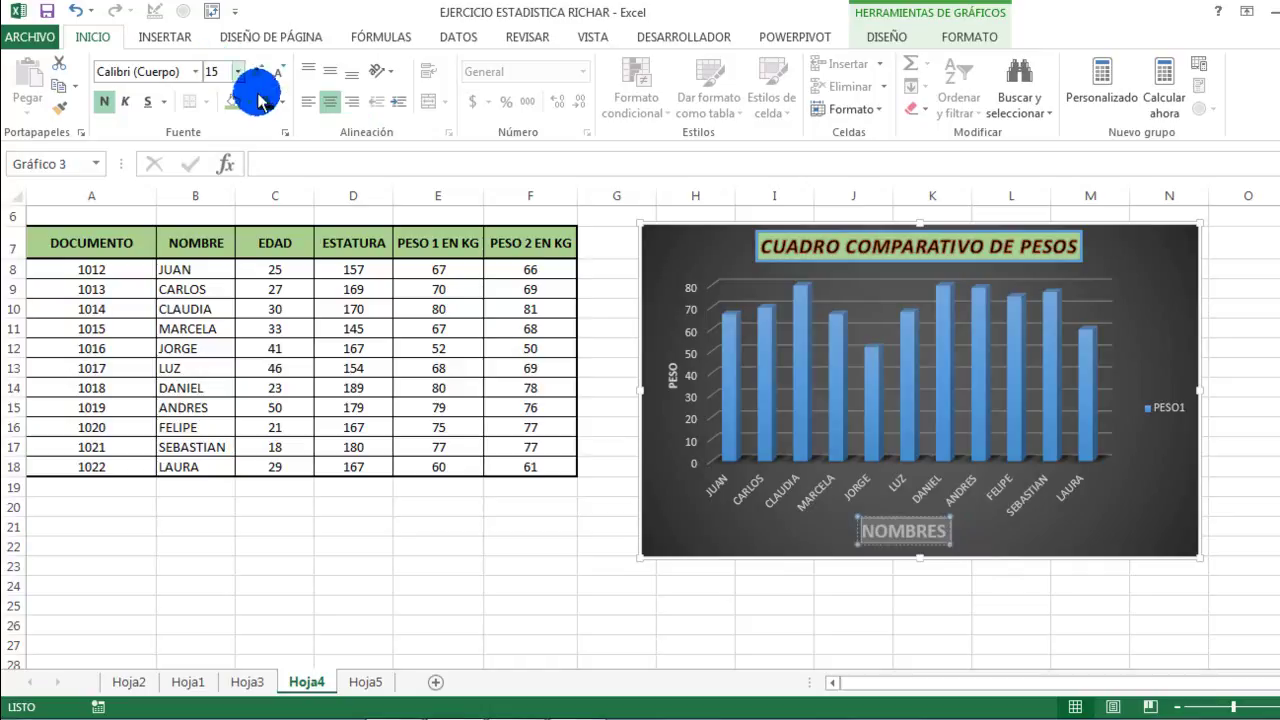
left_click(108, 103)
left_click(124, 103)
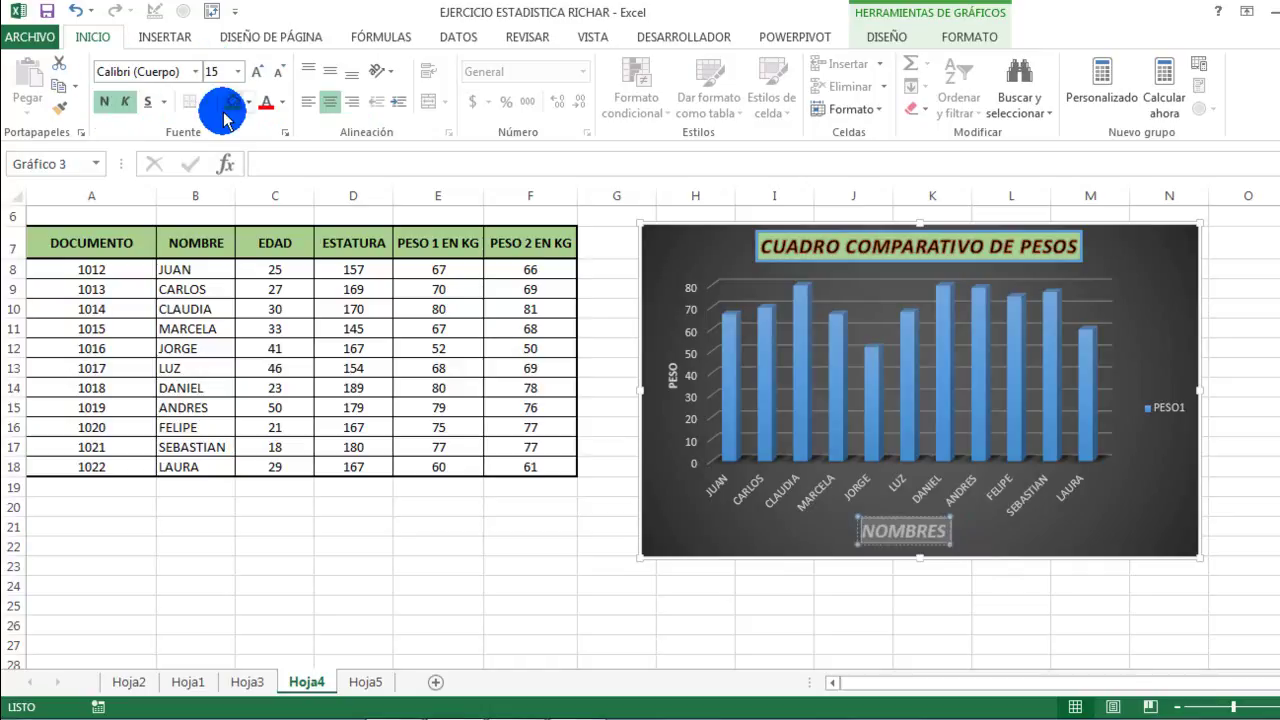
left_click(285, 103)
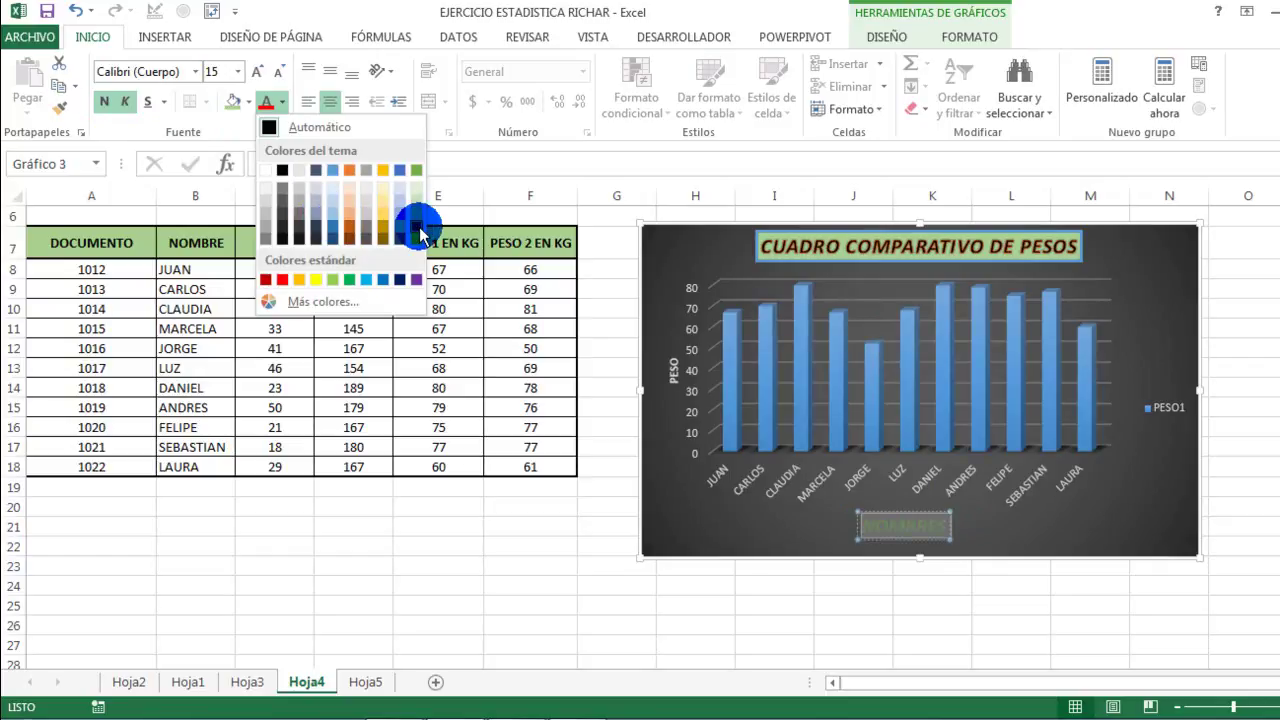
left_click(338, 190)
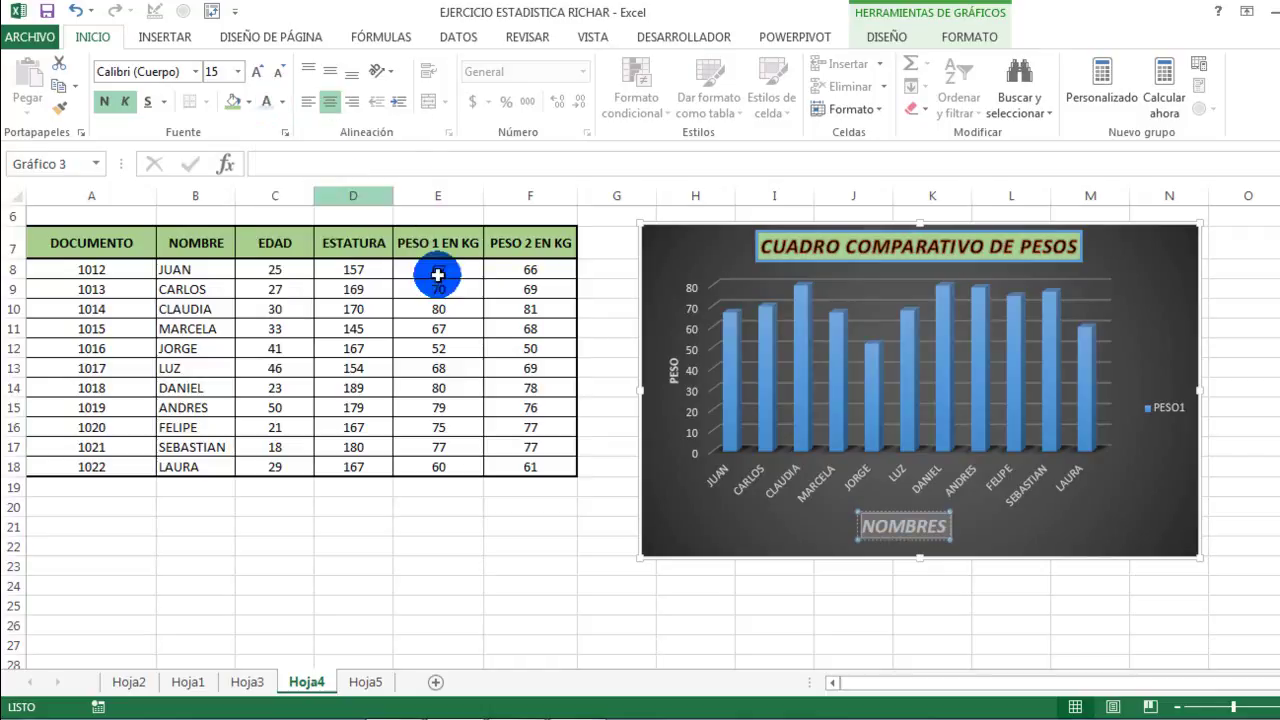
left_click(674, 373)
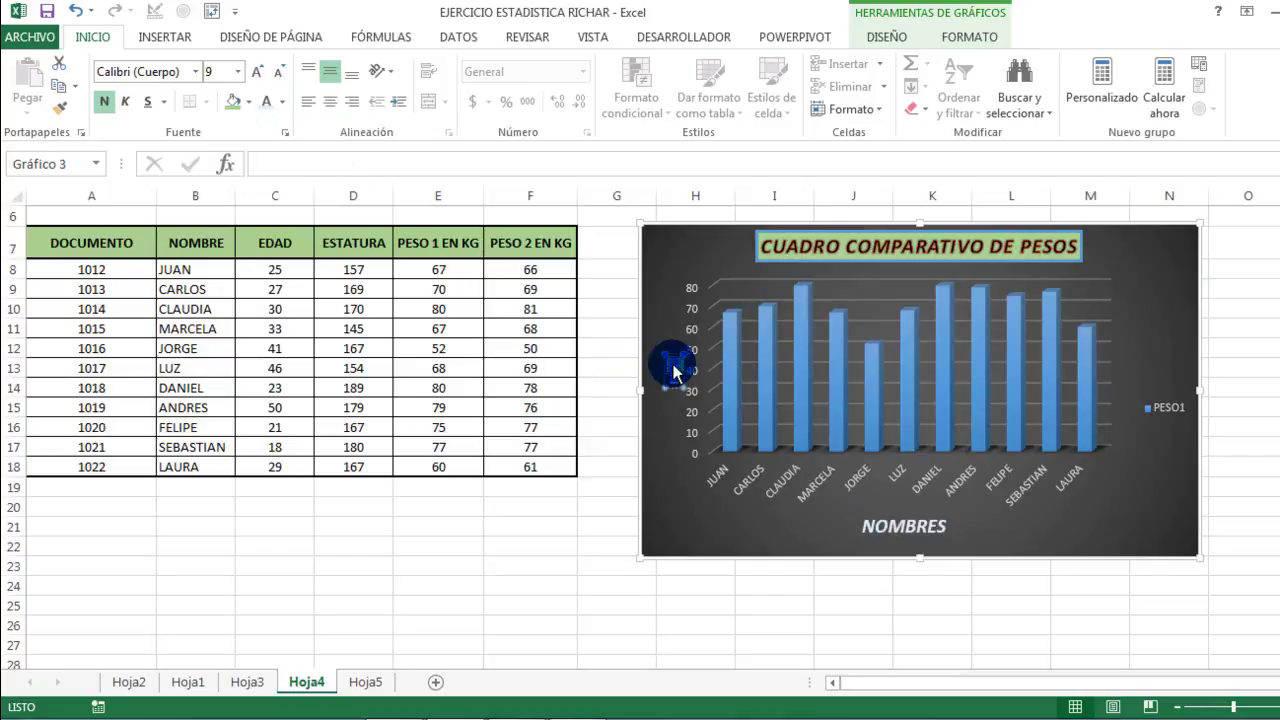
- Set the PESO axis title to size 15 and nudge it slightly left
left_click(225, 71)
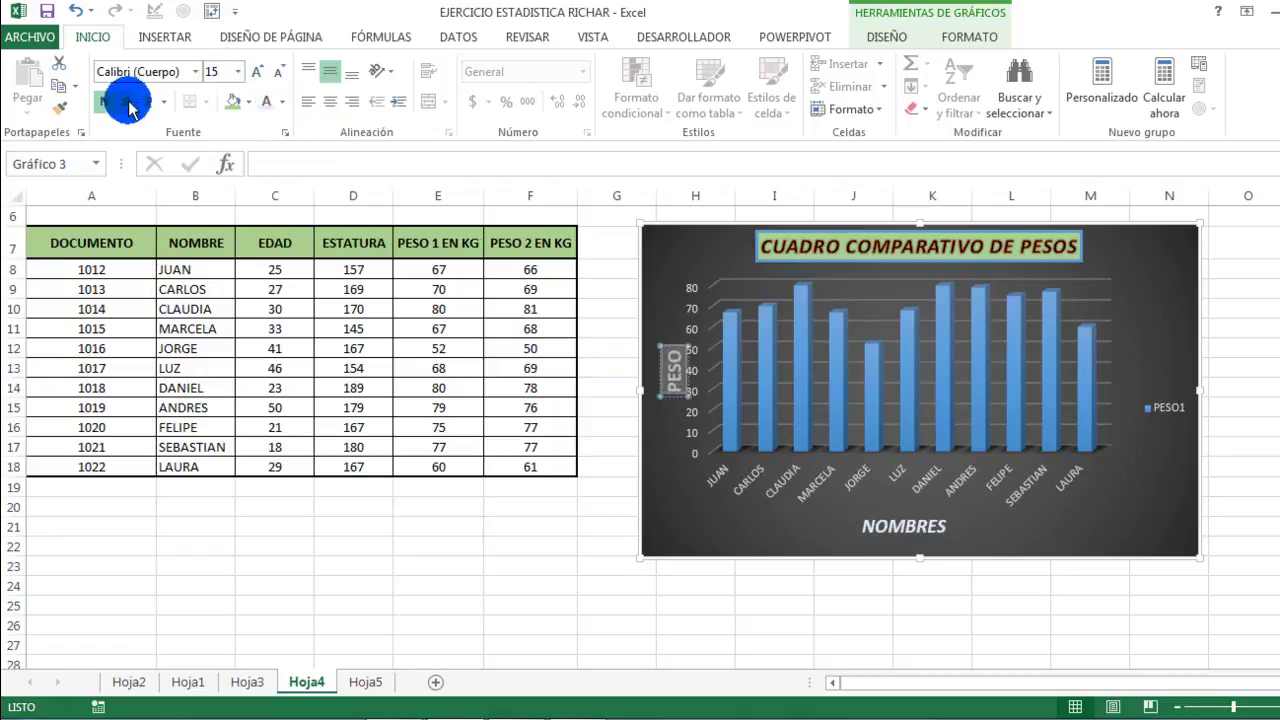
left_click(670, 455)
left_click(679, 378)
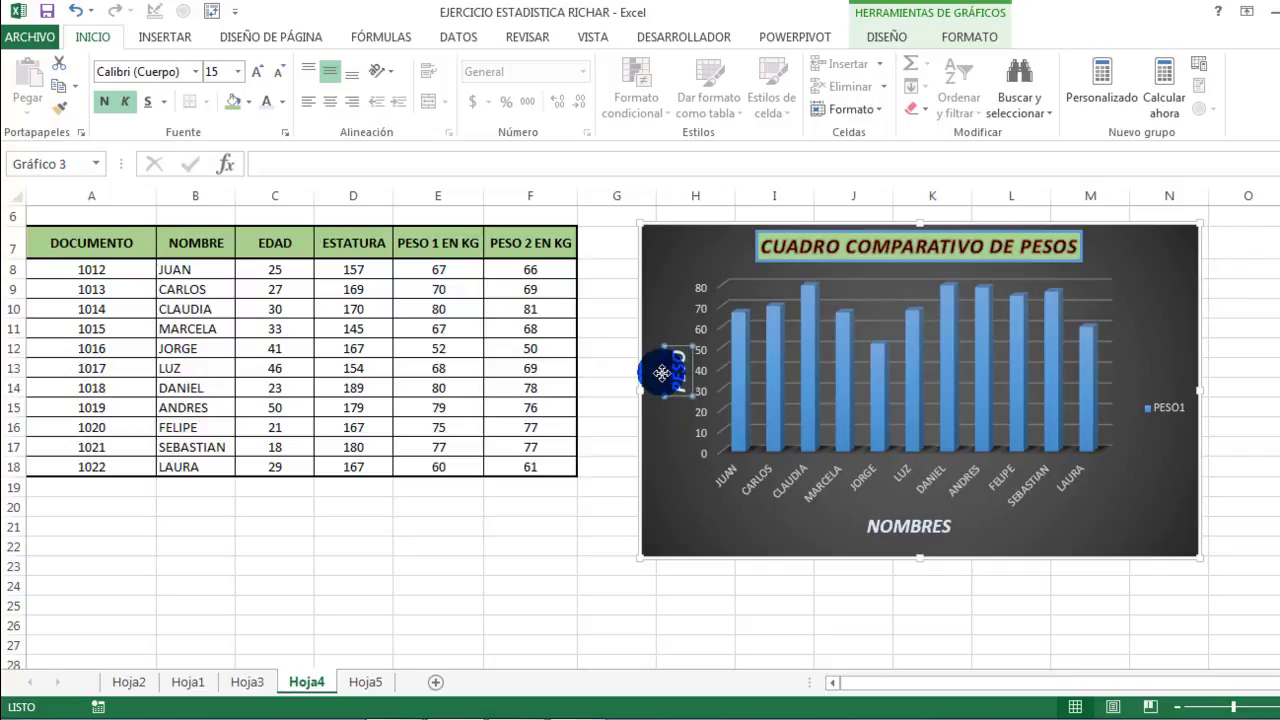
left_click_drag(656, 377, 651, 378)
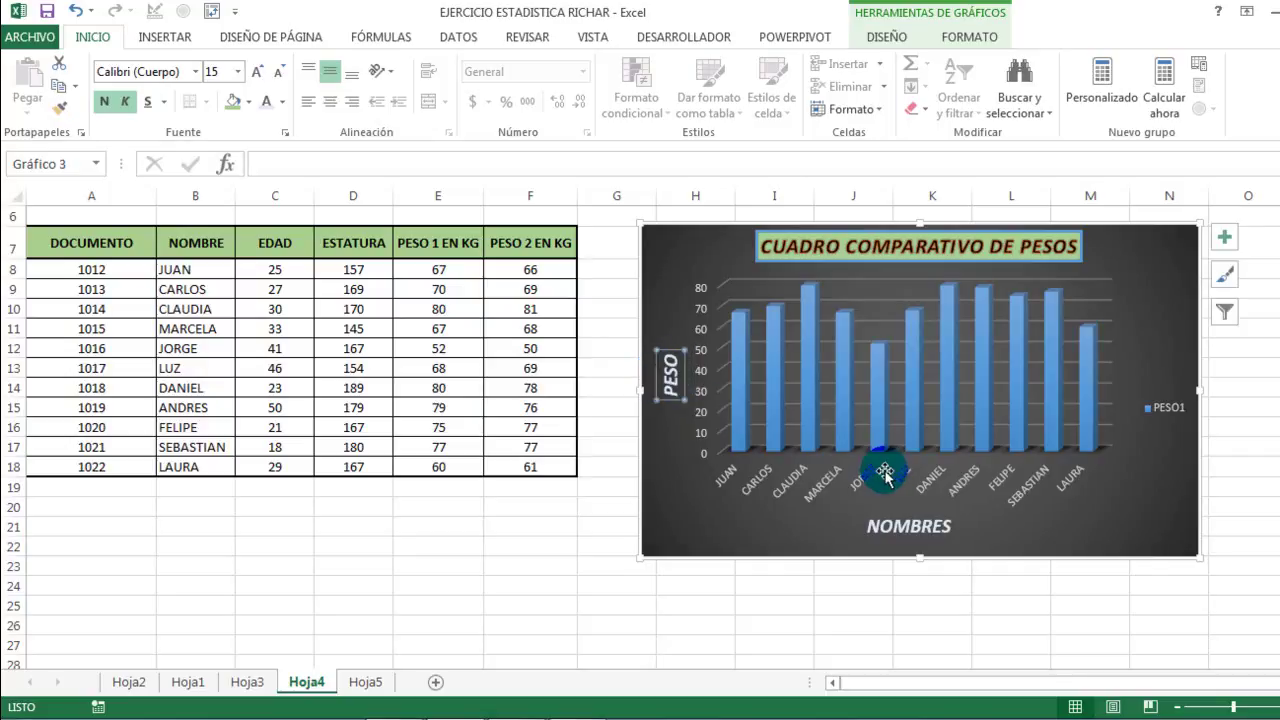
- Move the plot area slightly lower and to the right
left_click(910, 357)
left_click(818, 283)
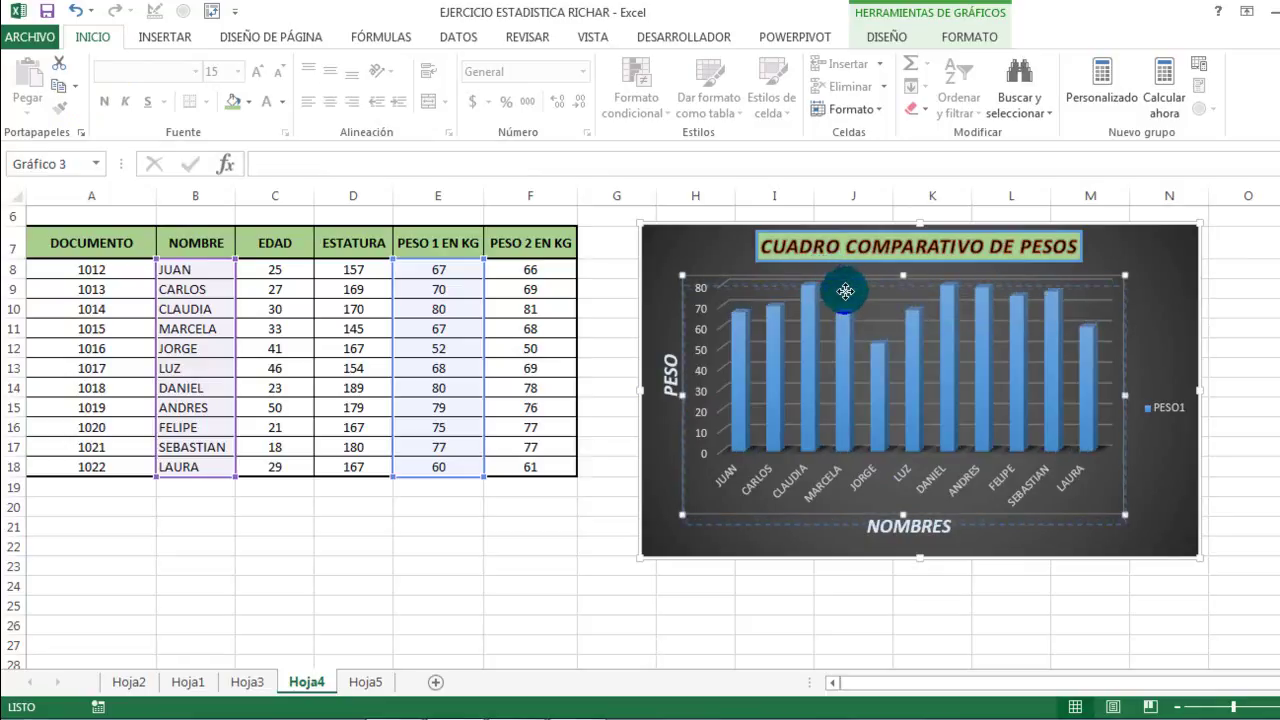
left_click_drag(845, 290, 847, 295)
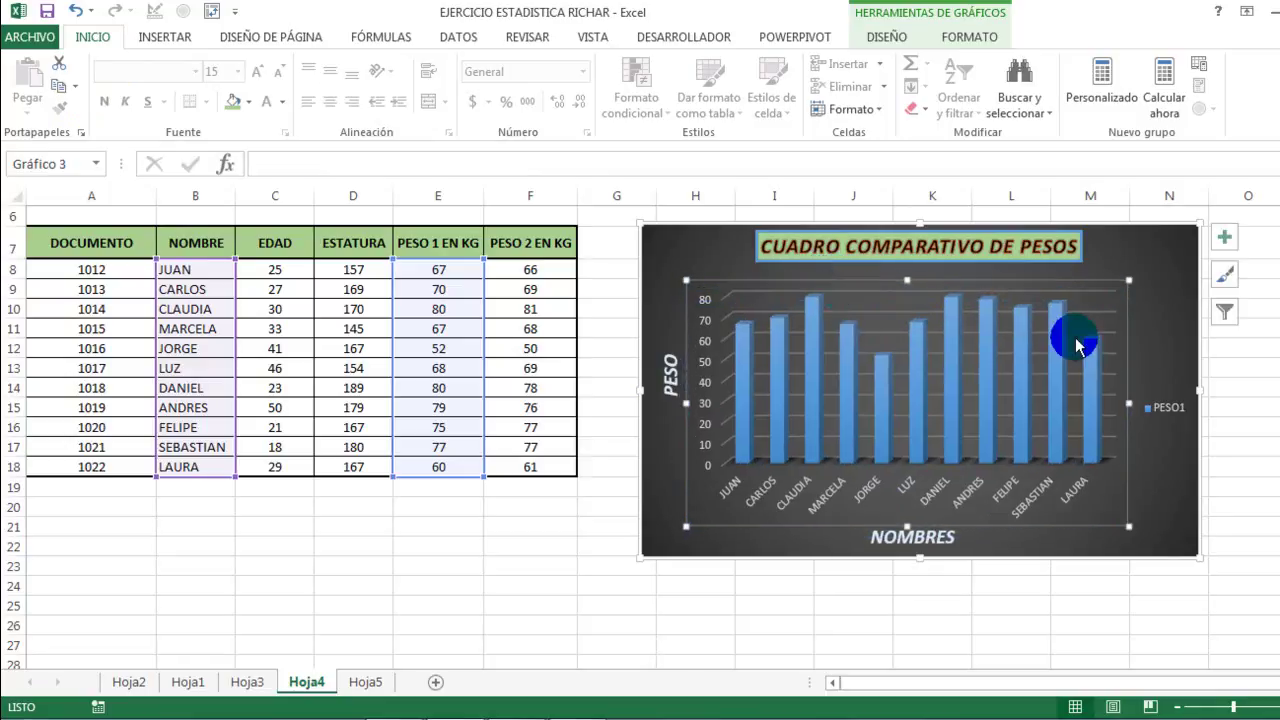
left_click(1174, 420)
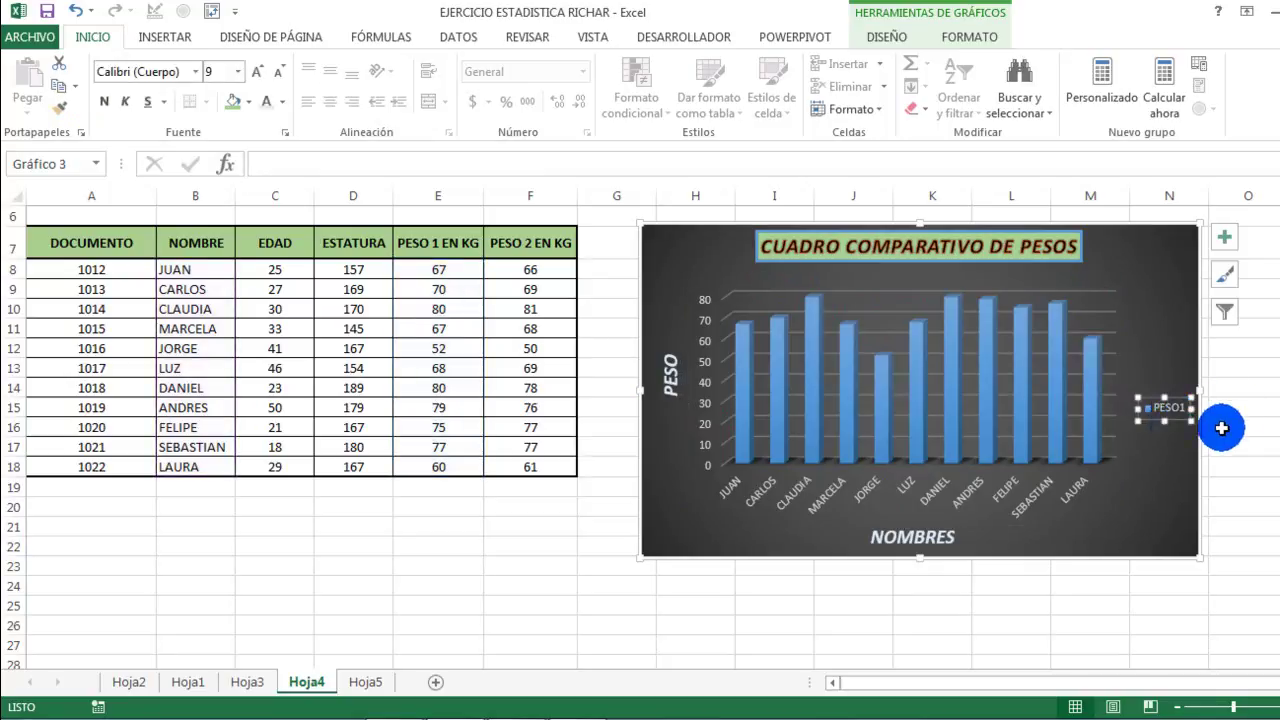
- Reselect the weight chart and bring up its Chart Tools DISEÑO options
left_click(1272, 486)
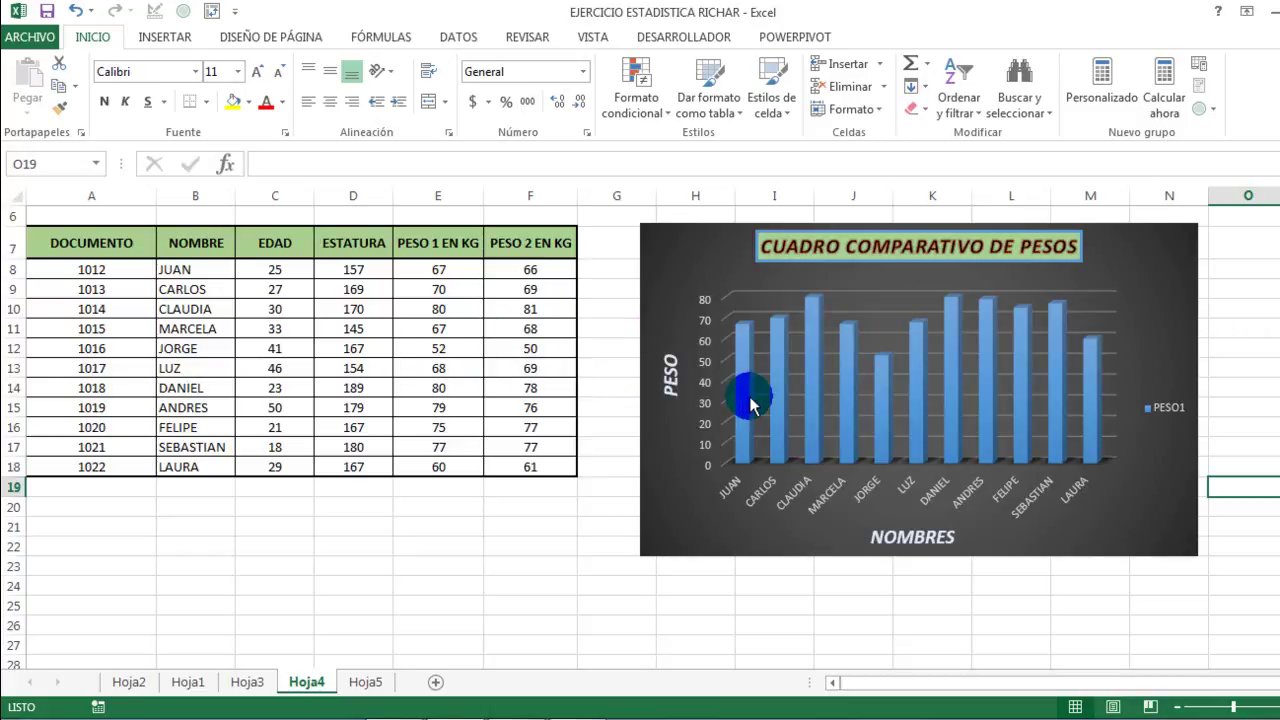
left_click(697, 268)
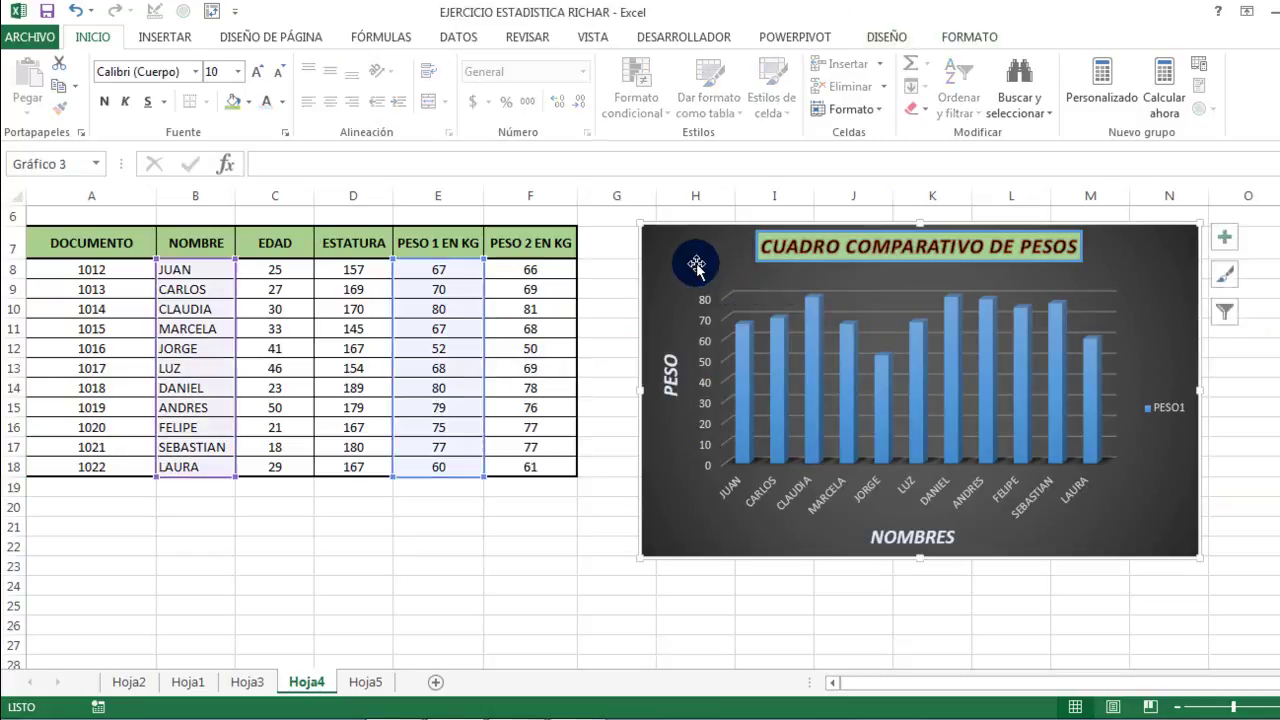
left_click(890, 33)
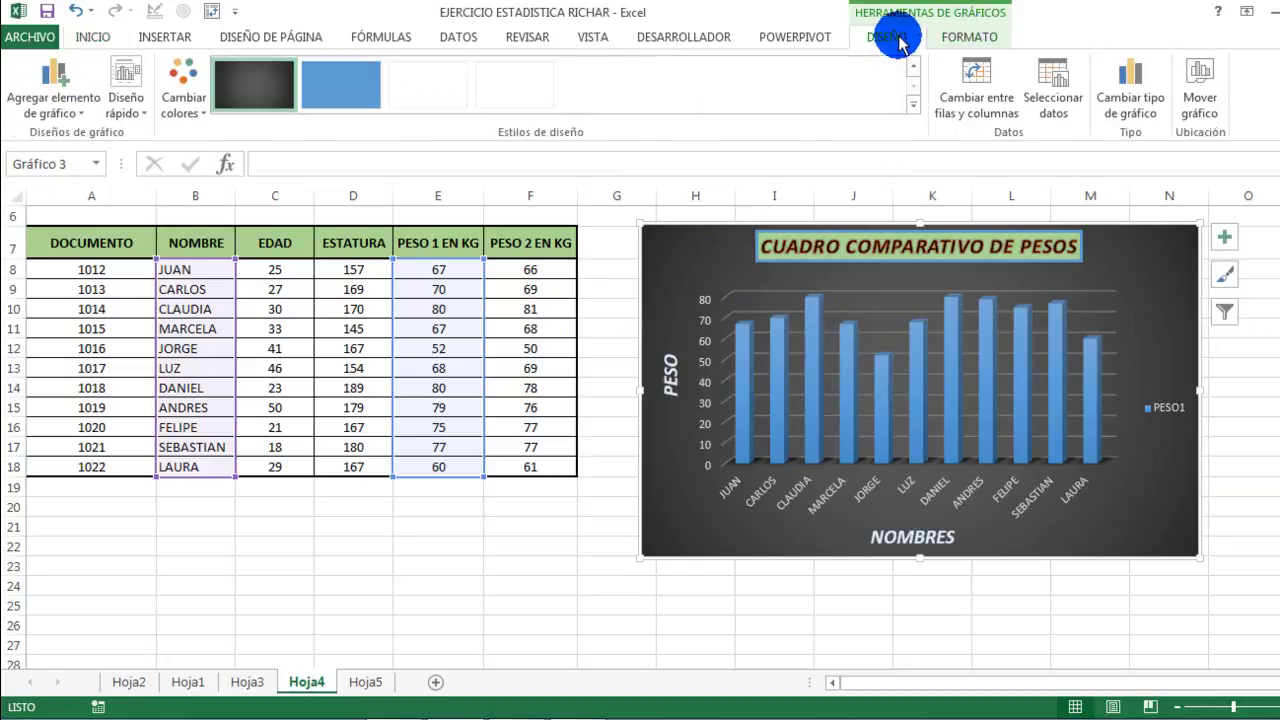
- Add series PESO2 with values F8:F18 and use names in B8:B18 as axis labels
left_click(1062, 102)
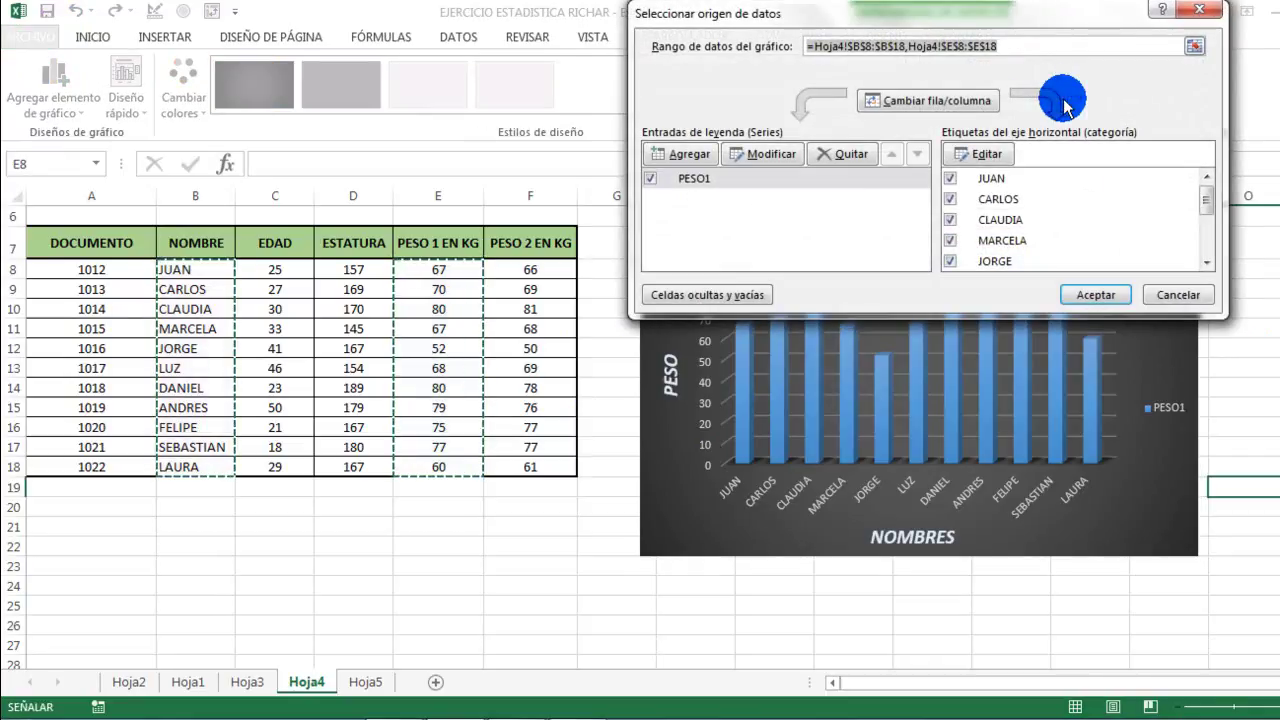
left_click(688, 160)
type("PESO2")
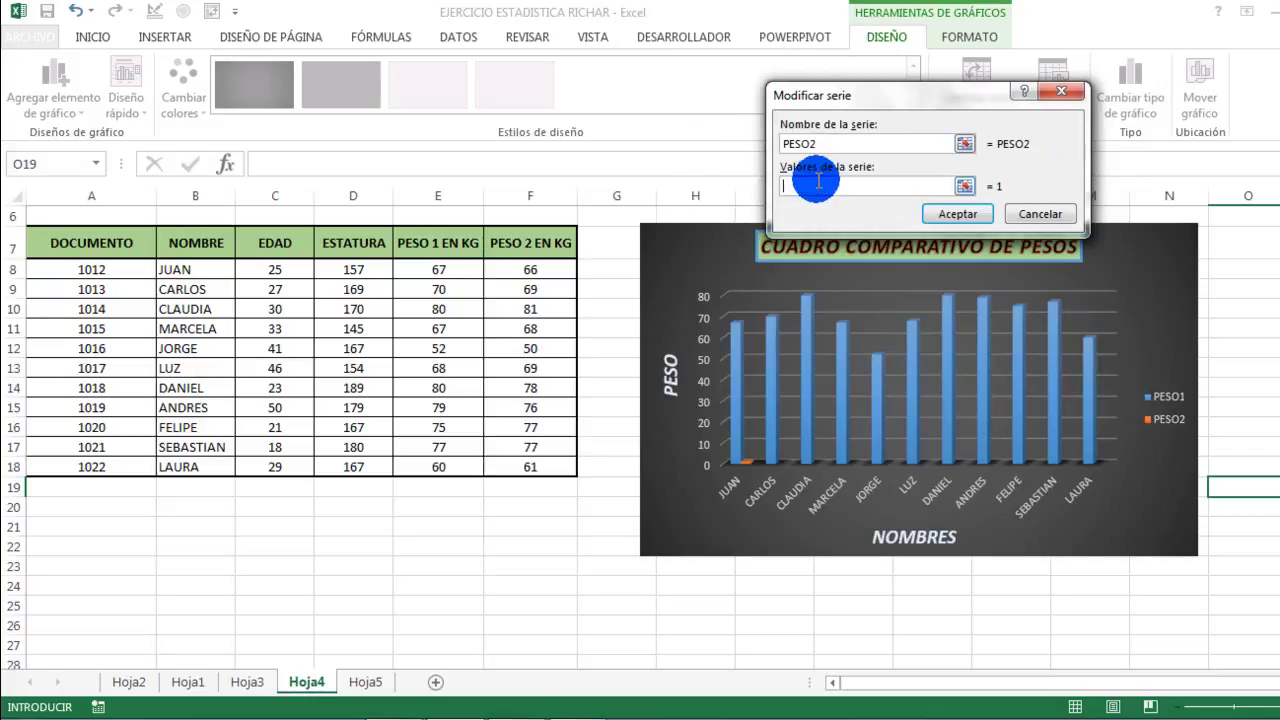
left_click_drag(555, 270, 548, 462)
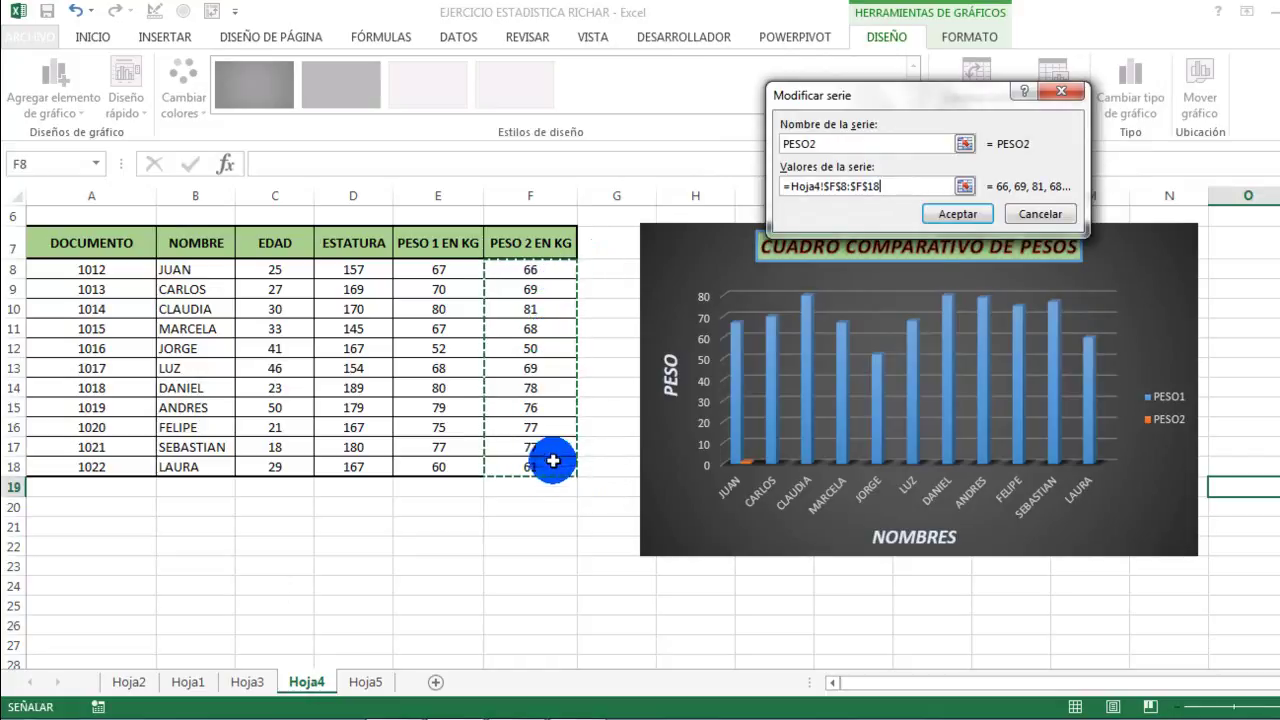
left_click(960, 216)
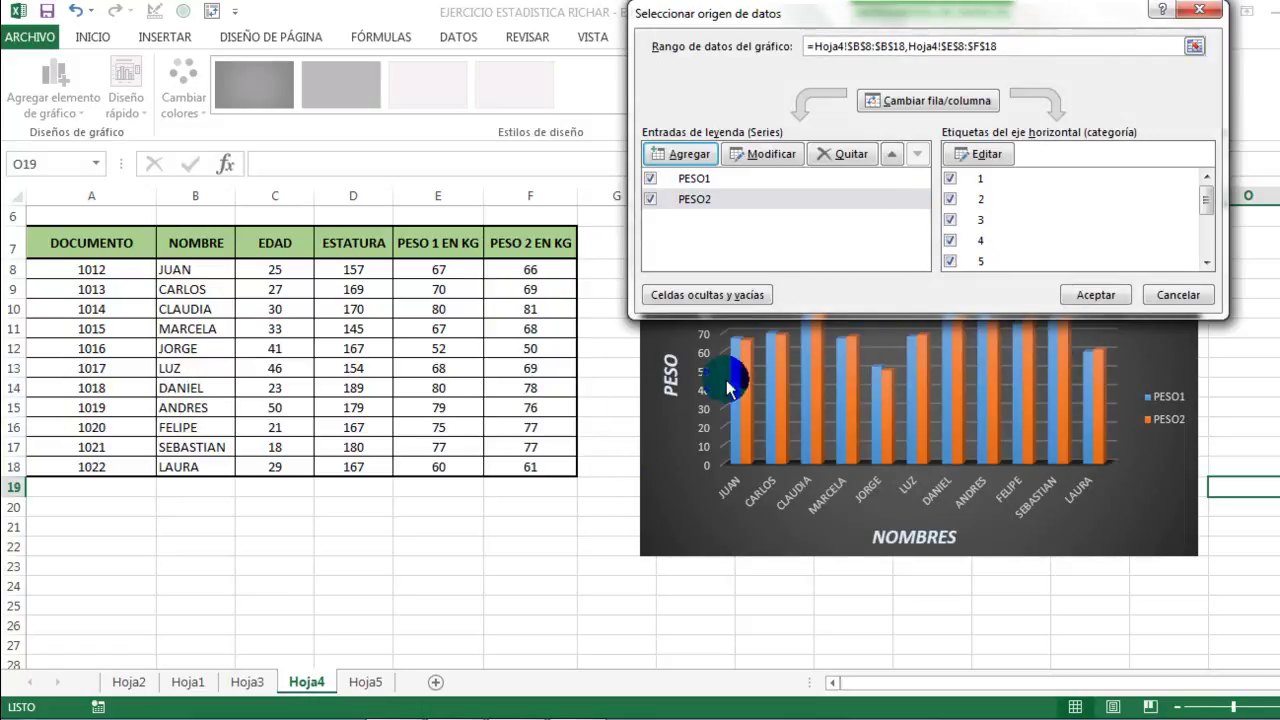
left_click(1000, 155)
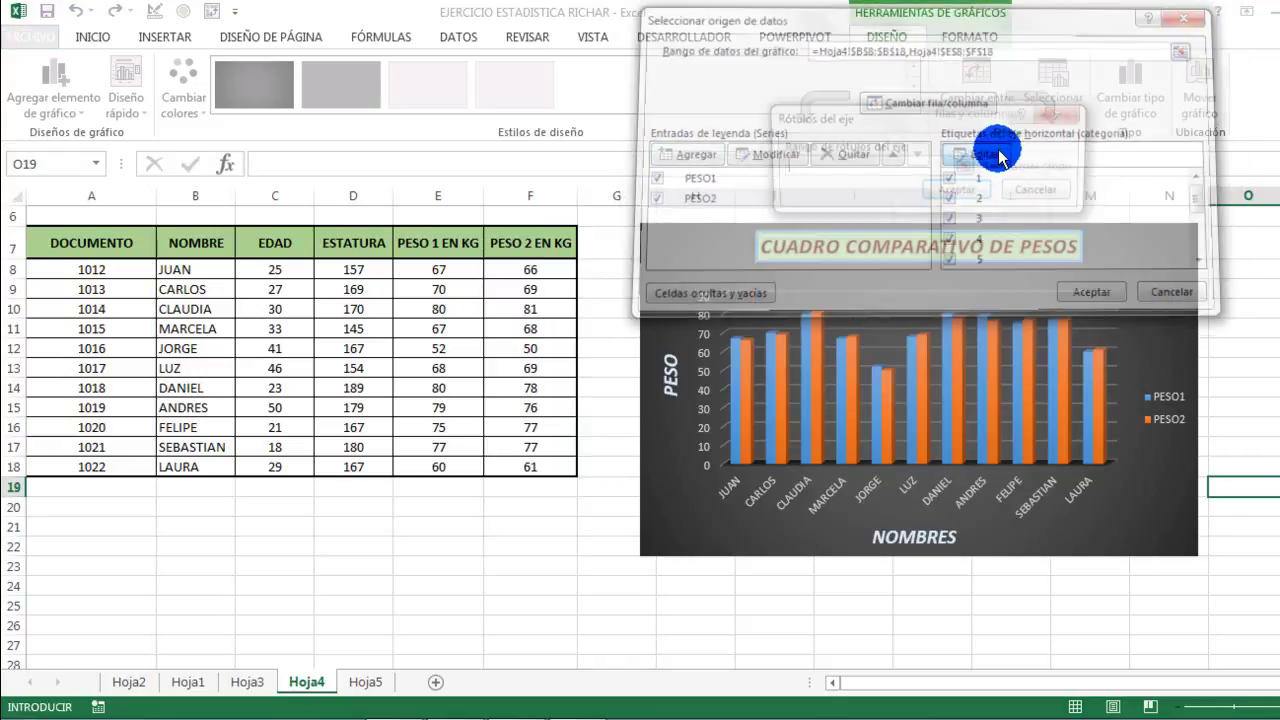
left_click_drag(195, 270, 186, 470)
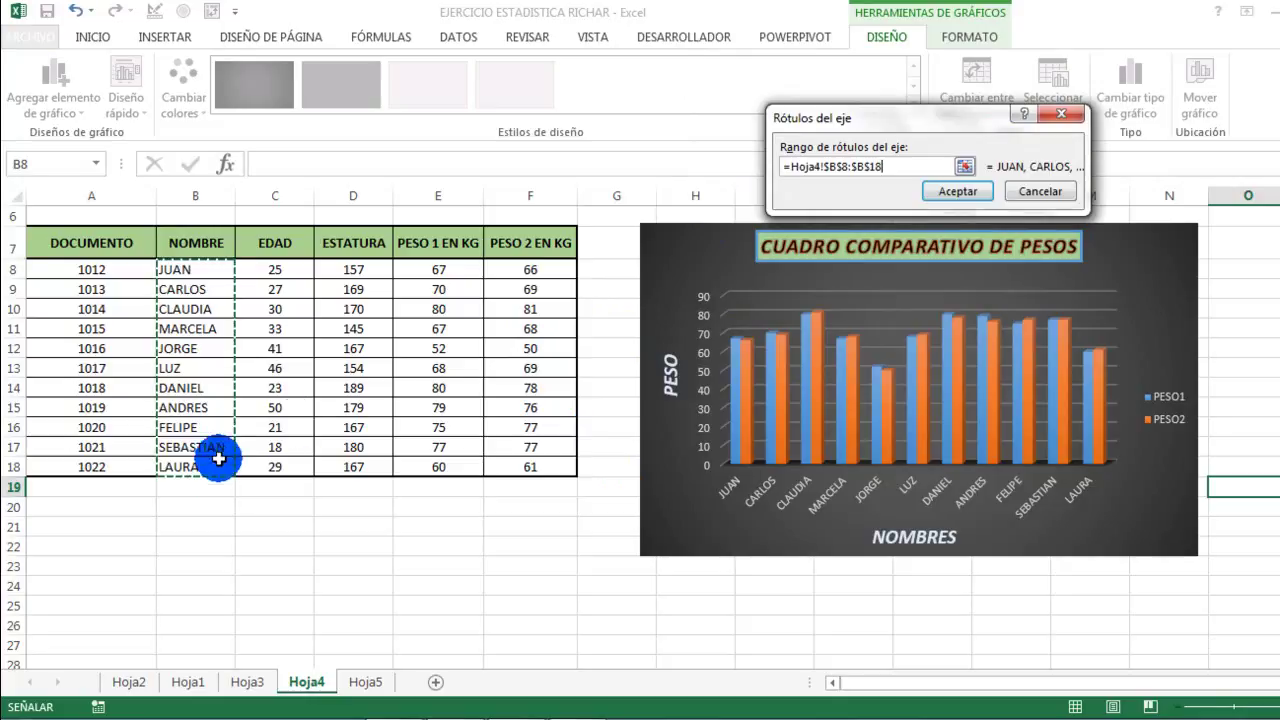
left_click(940, 192)
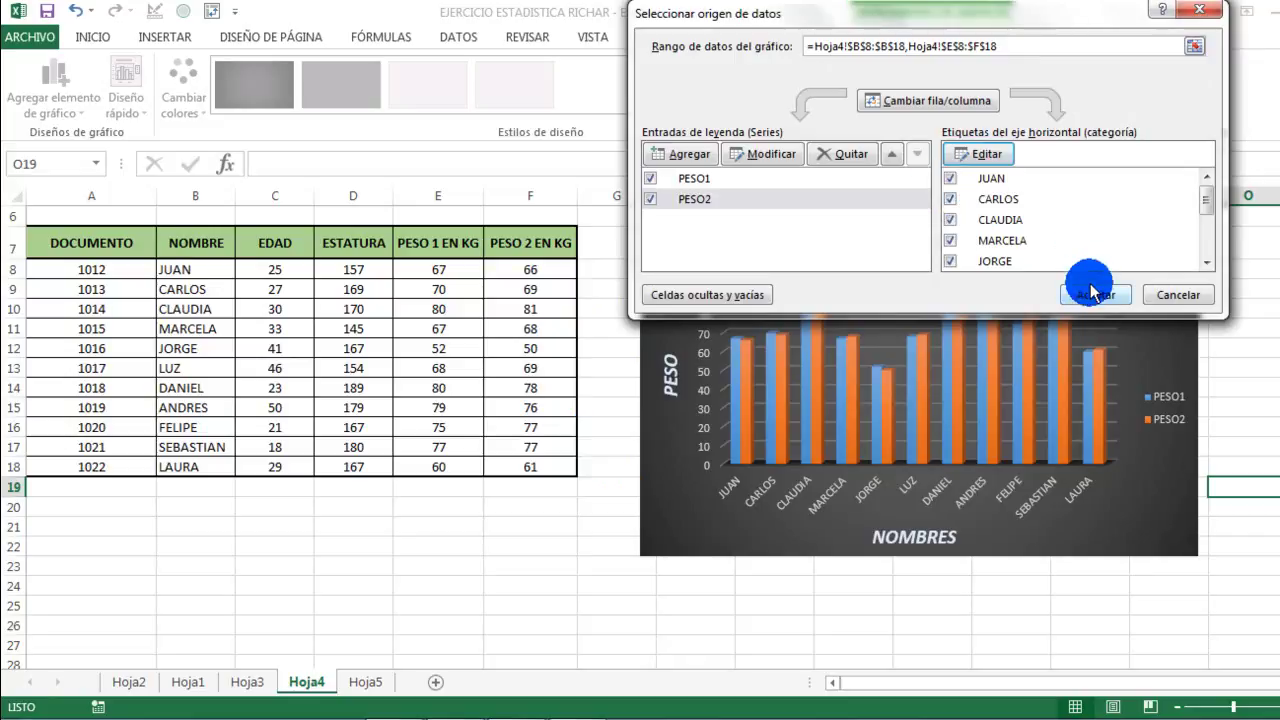
left_click(1095, 294)
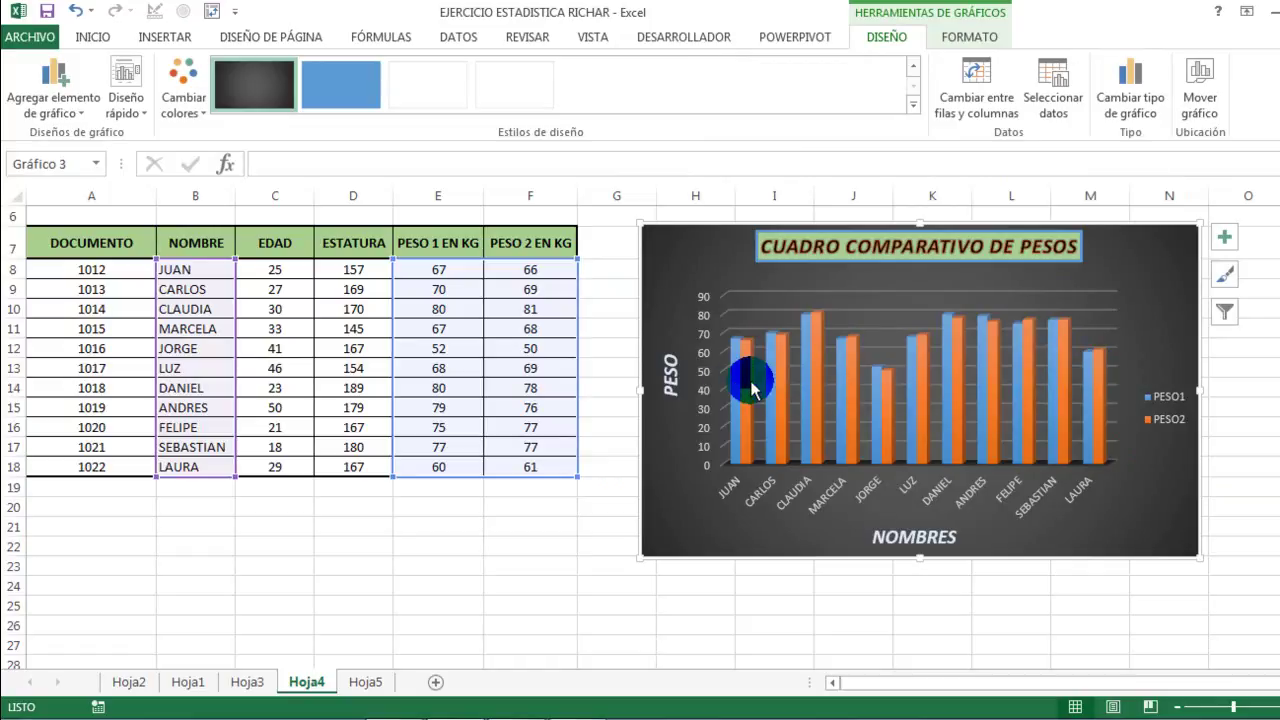
- Filter the chart to show only CARLOS, CLAUDIA and DANIEL
mouse_move(742, 378)
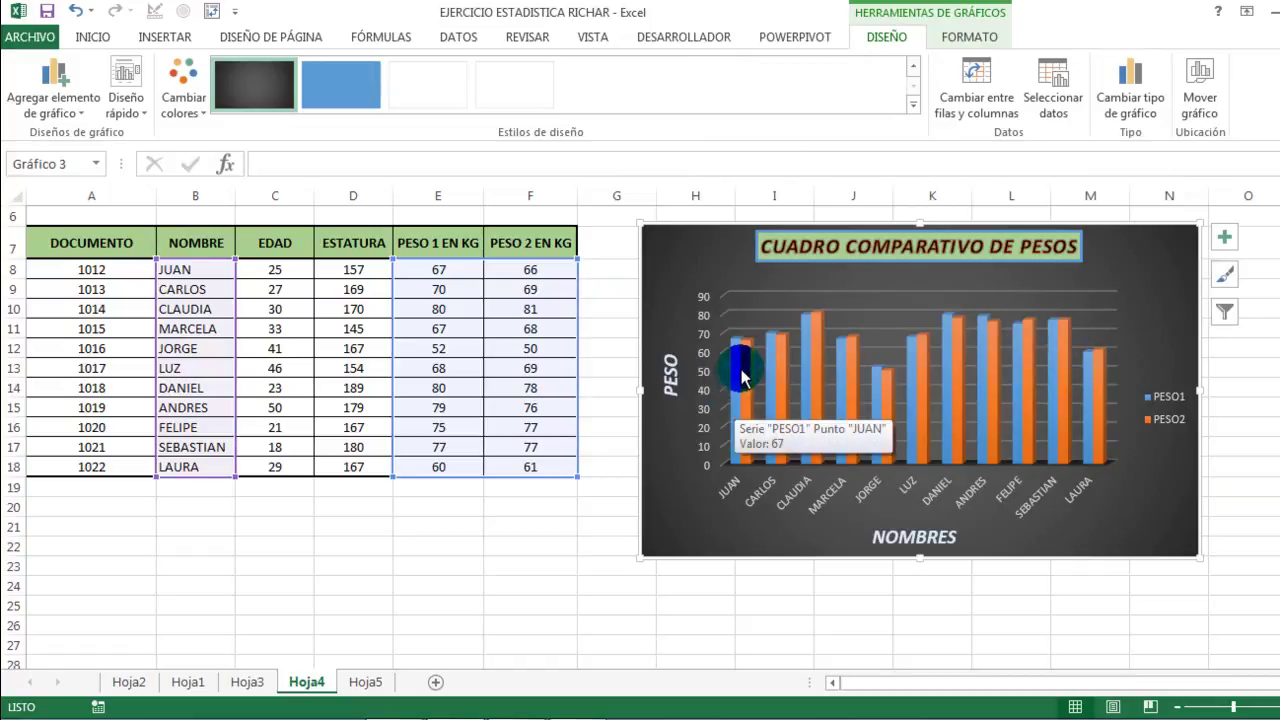
left_click(1226, 313)
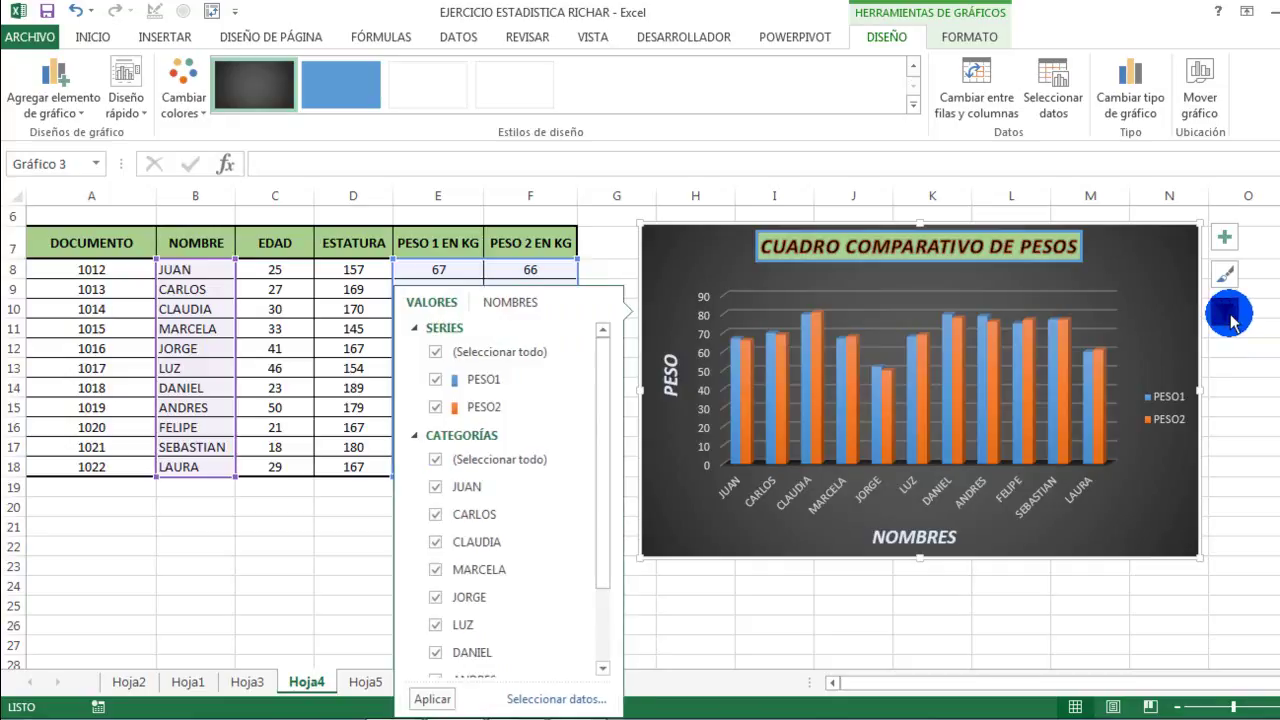
left_click(419, 437)
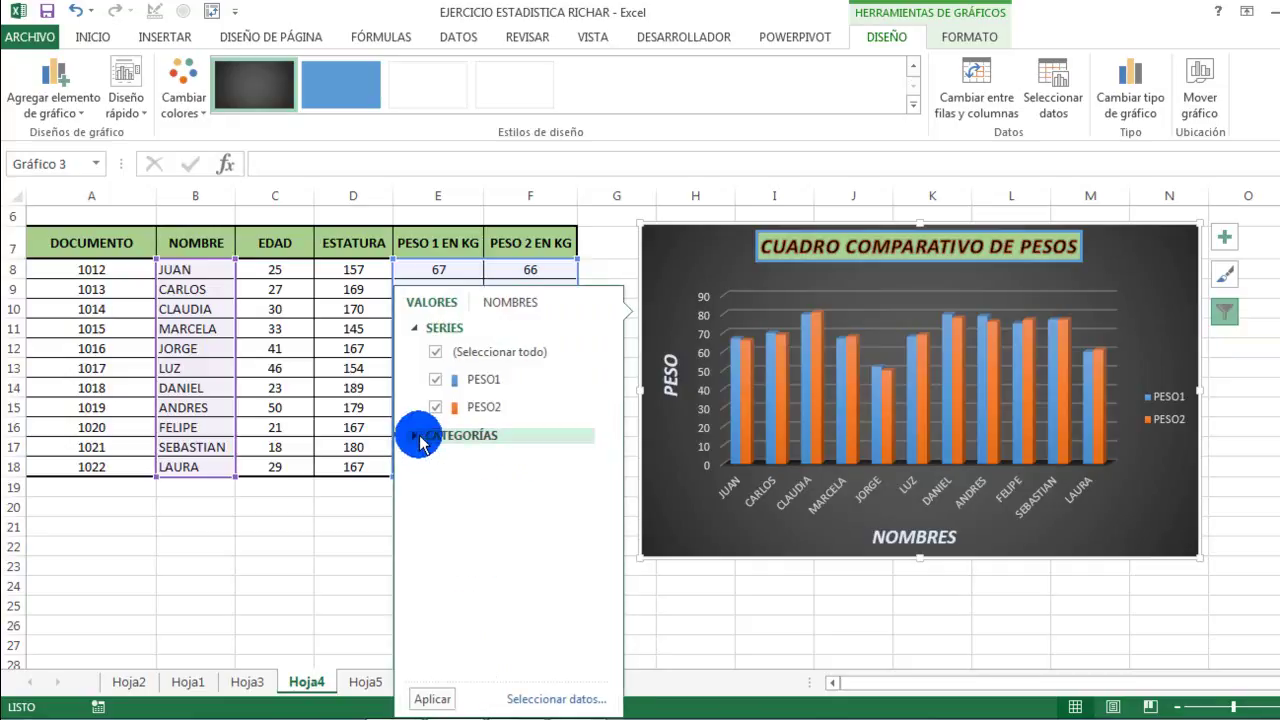
left_click(421, 438)
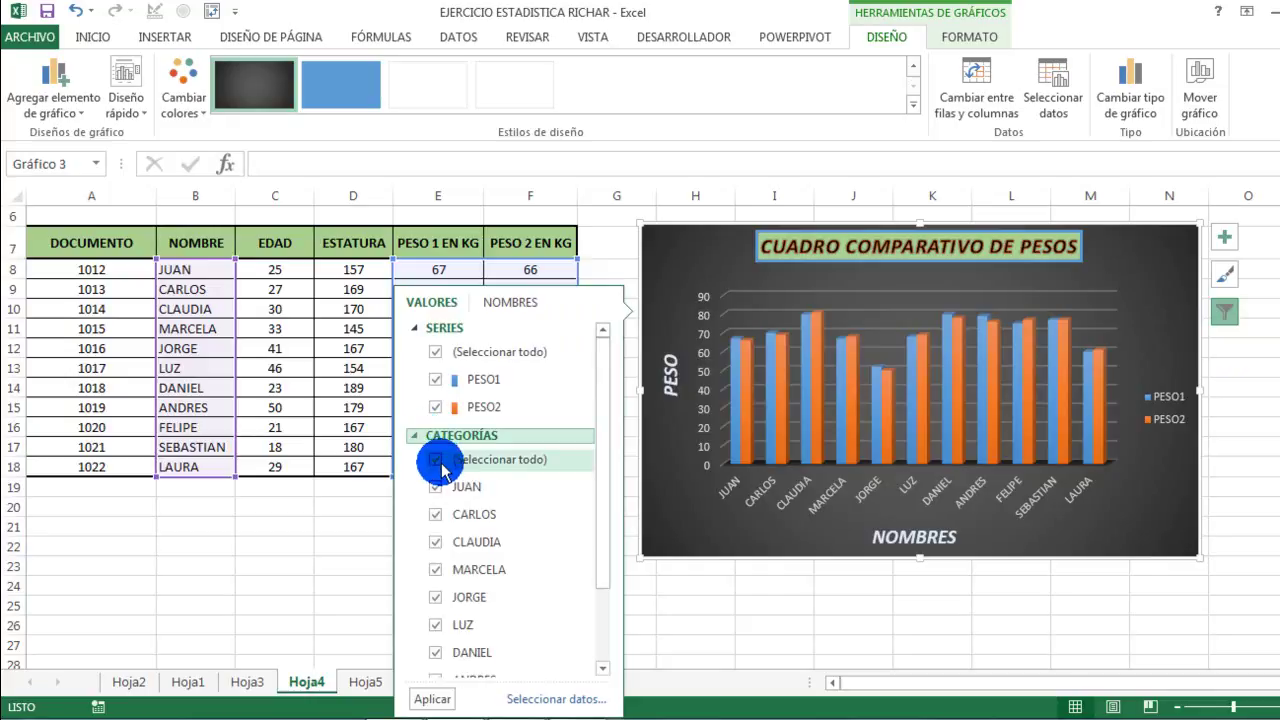
left_click(435, 514)
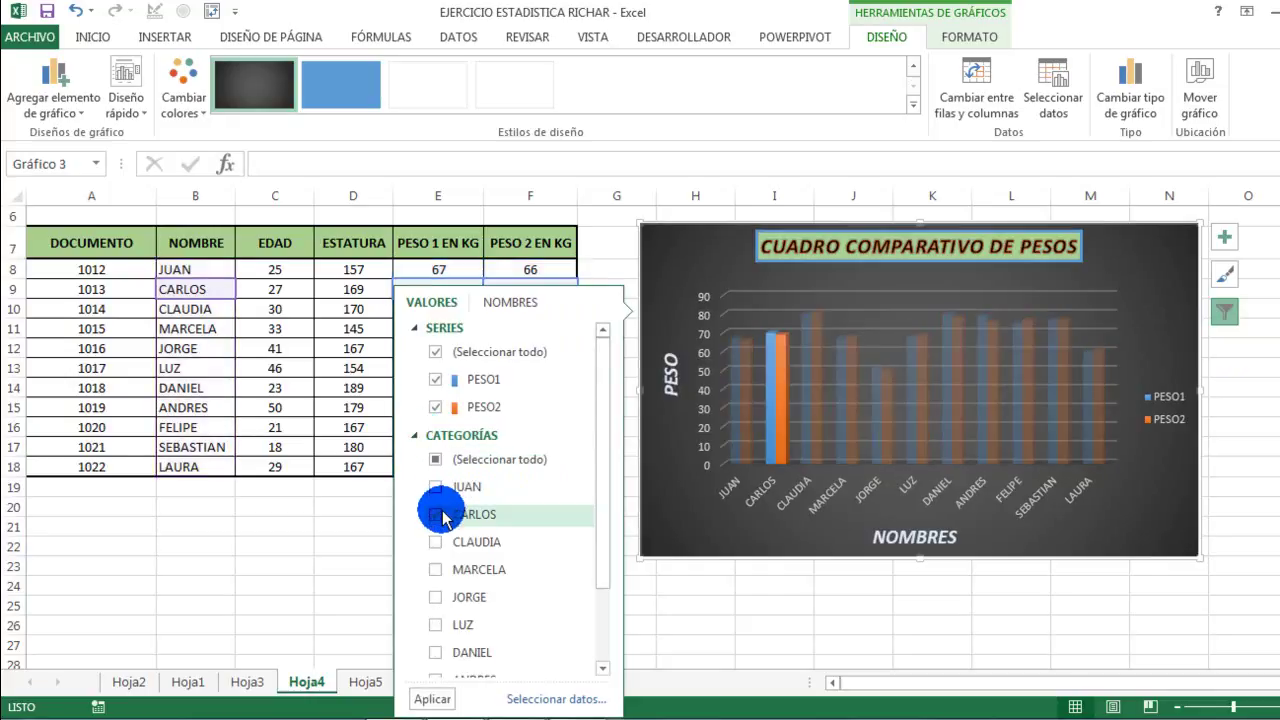
left_click(436, 543)
left_click(436, 543)
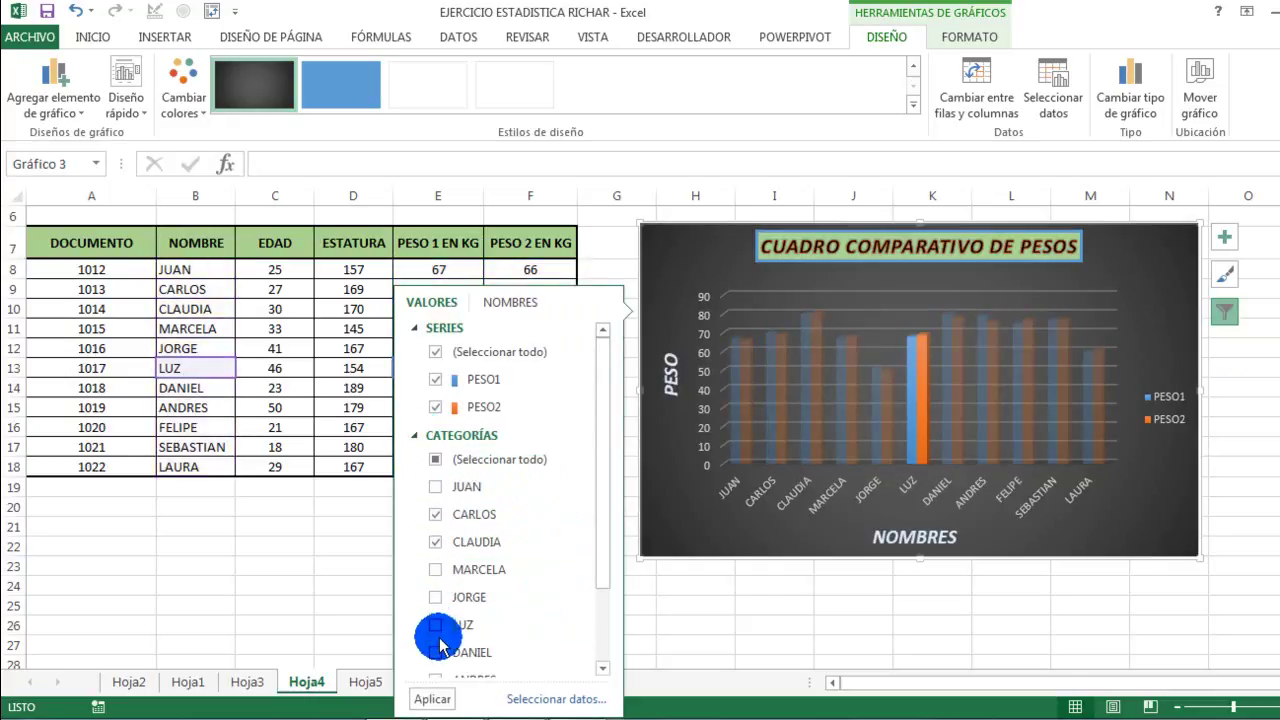
left_click(436, 652)
left_click(433, 699)
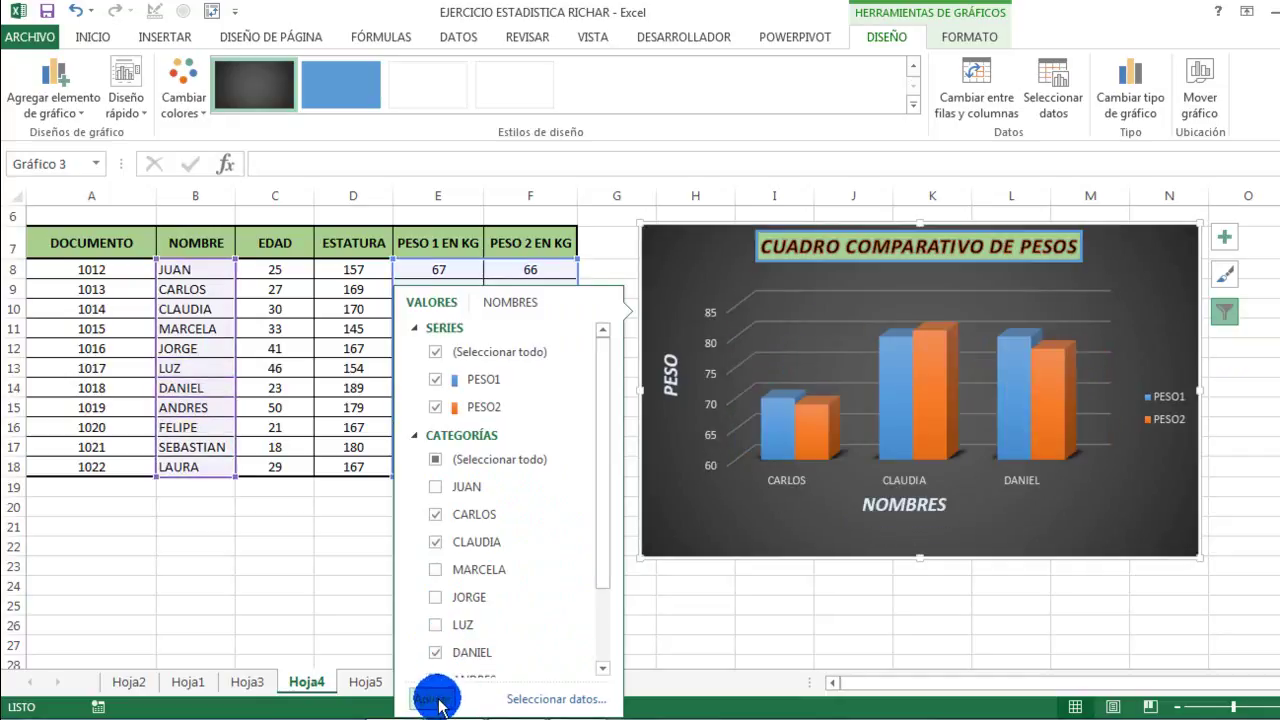
left_click(726, 508)
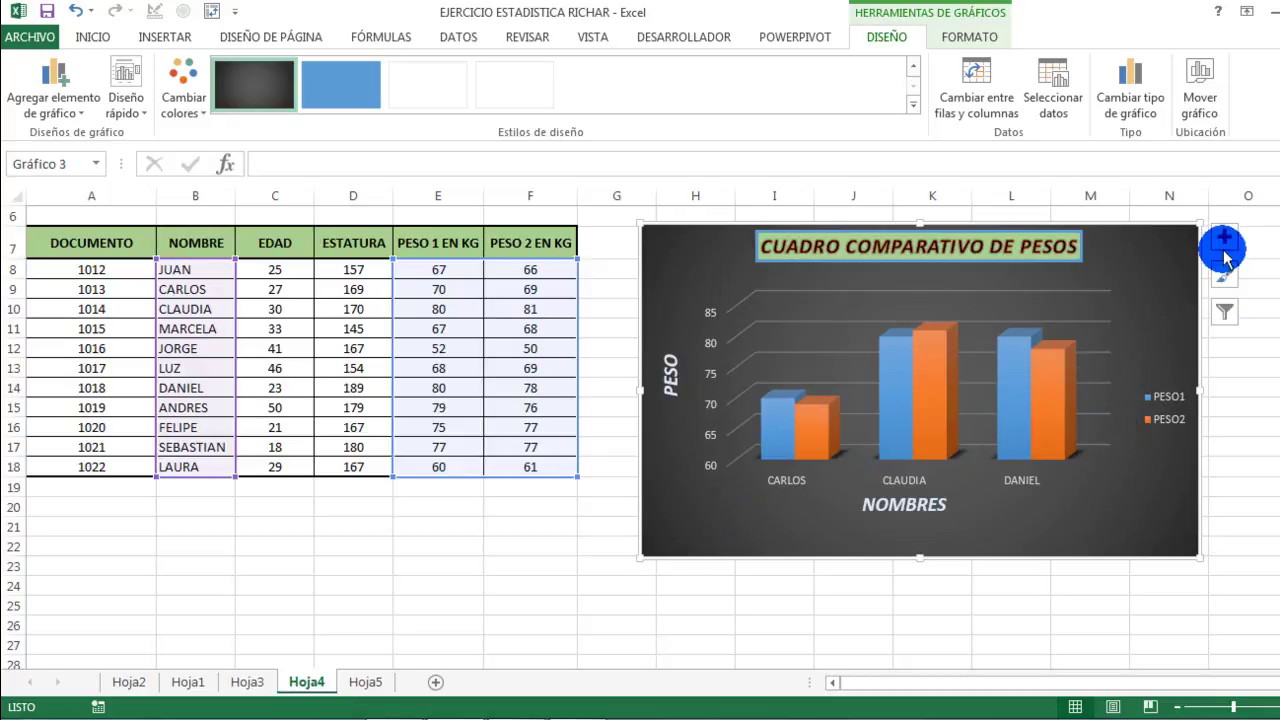
- Filter out the PESO1 series so only PESO2 shows
left_click(1225, 313)
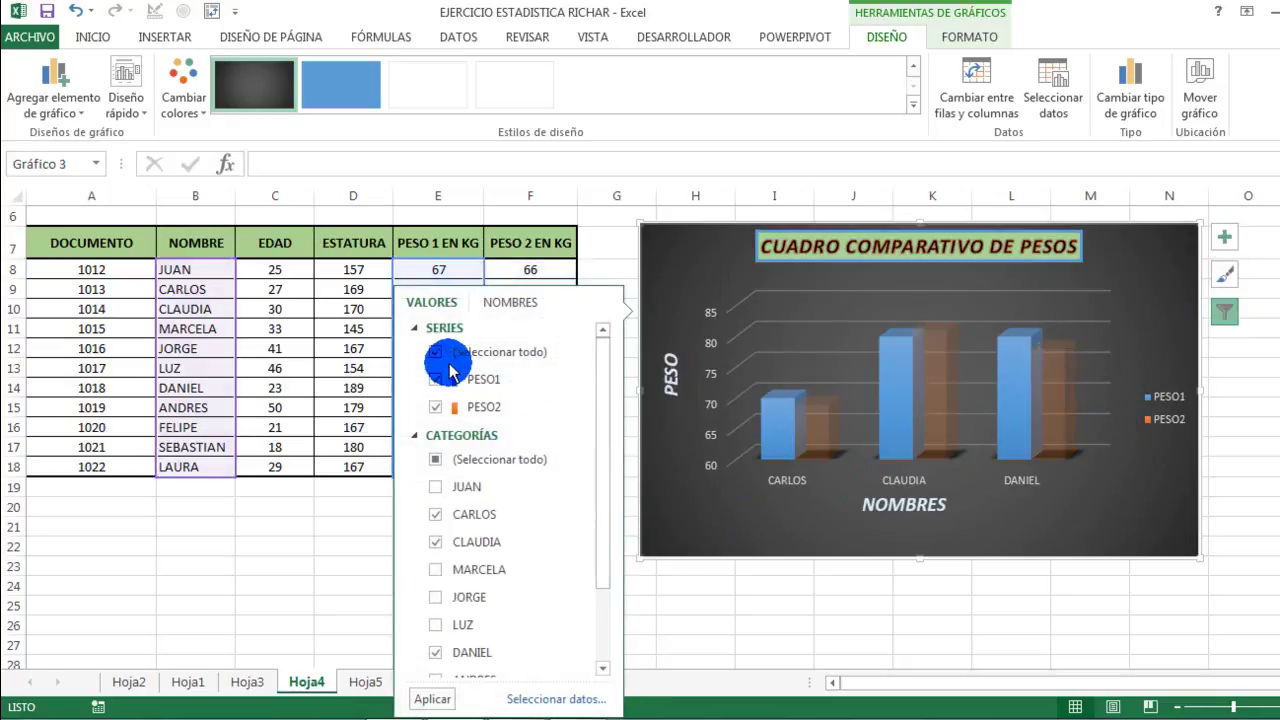
left_click(435, 407)
left_click(434, 699)
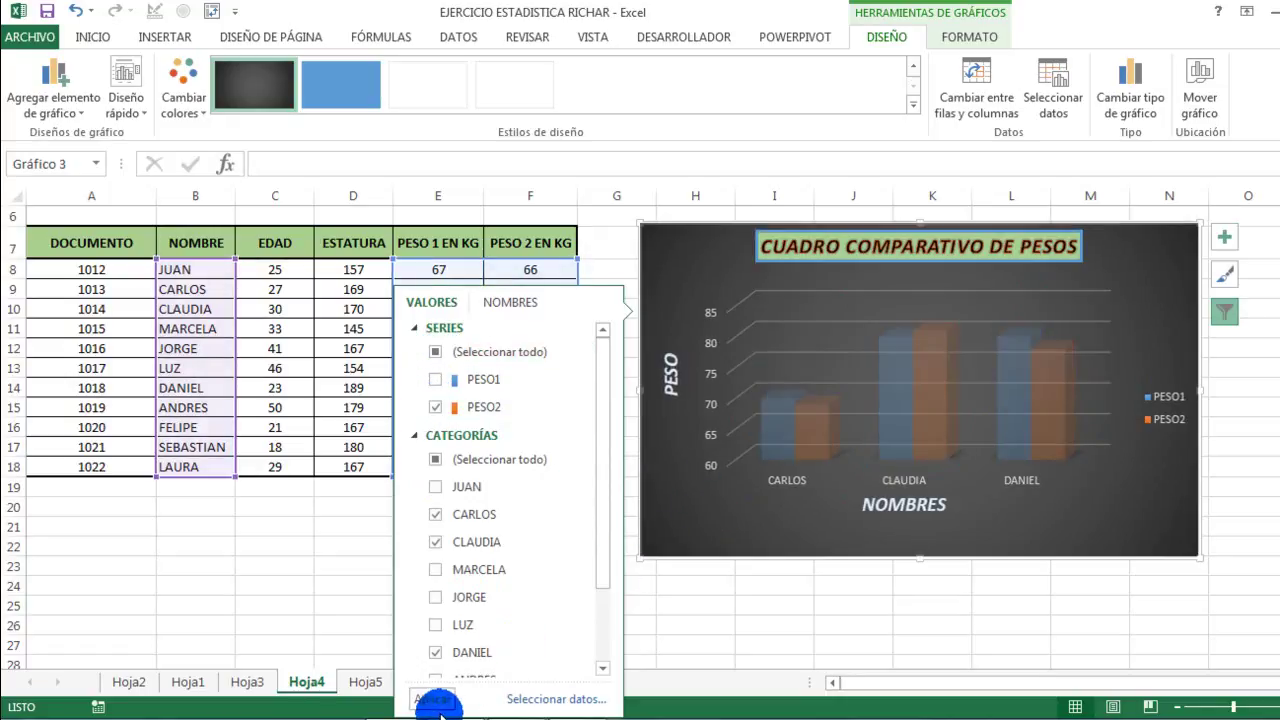
left_click(725, 533)
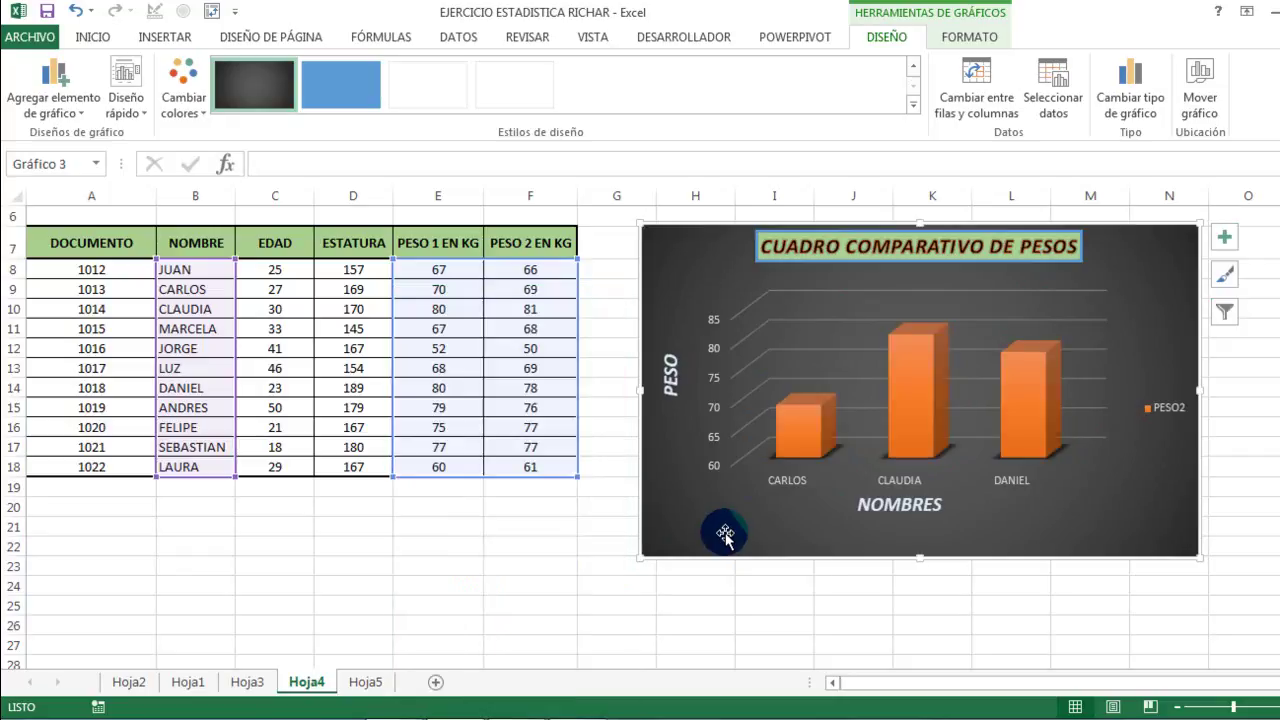
- Add LAURA to the chart and turn the PESO1 series back on
left_click(1226, 311)
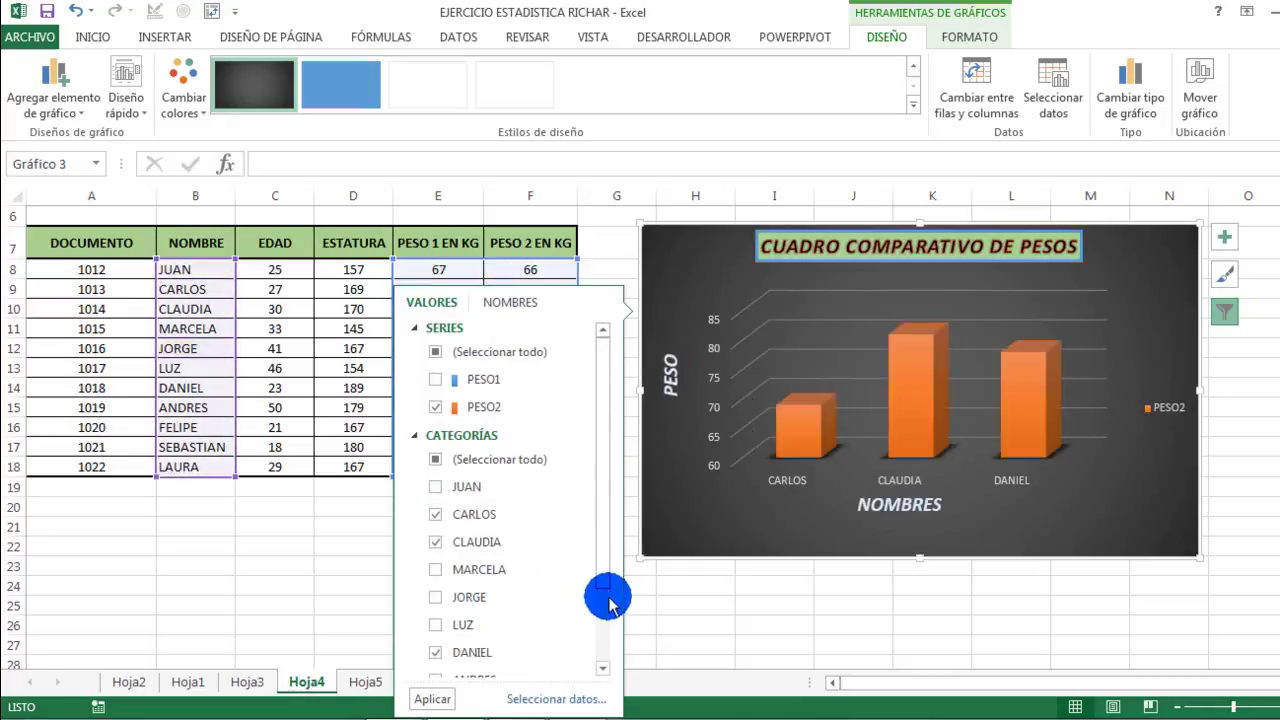
scroll(600, 594, "down", 3)
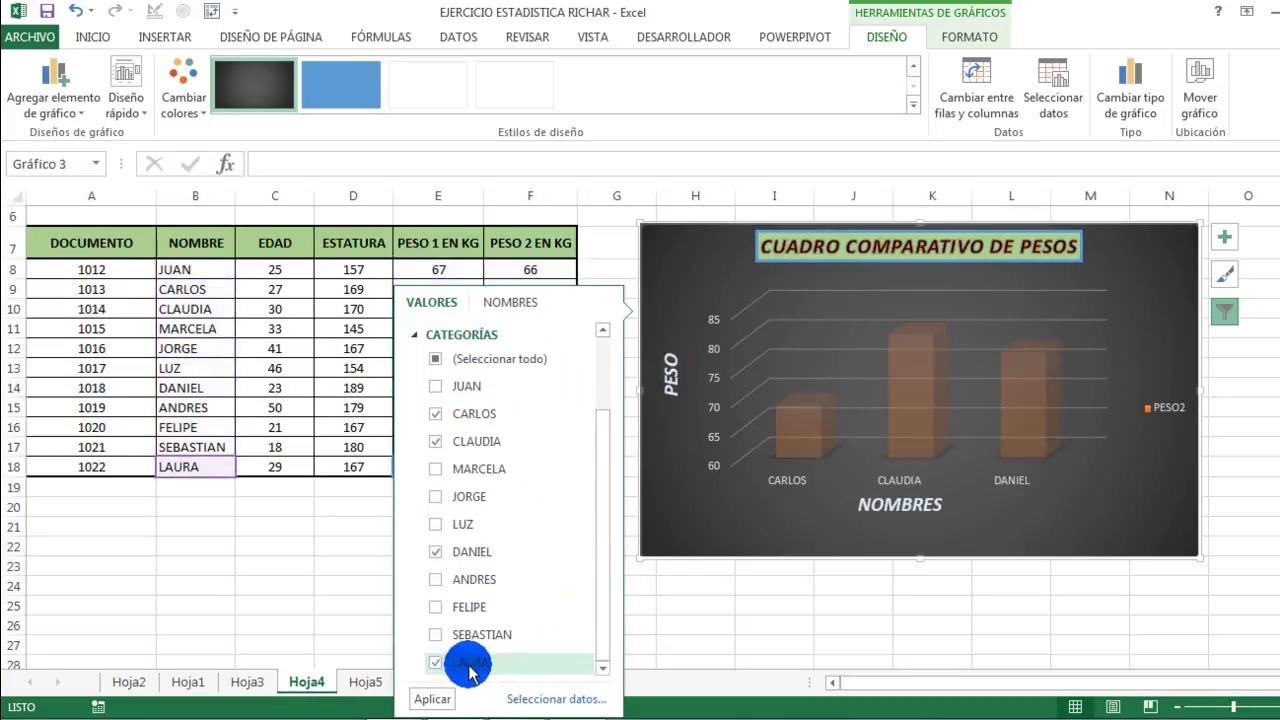
left_click(440, 699)
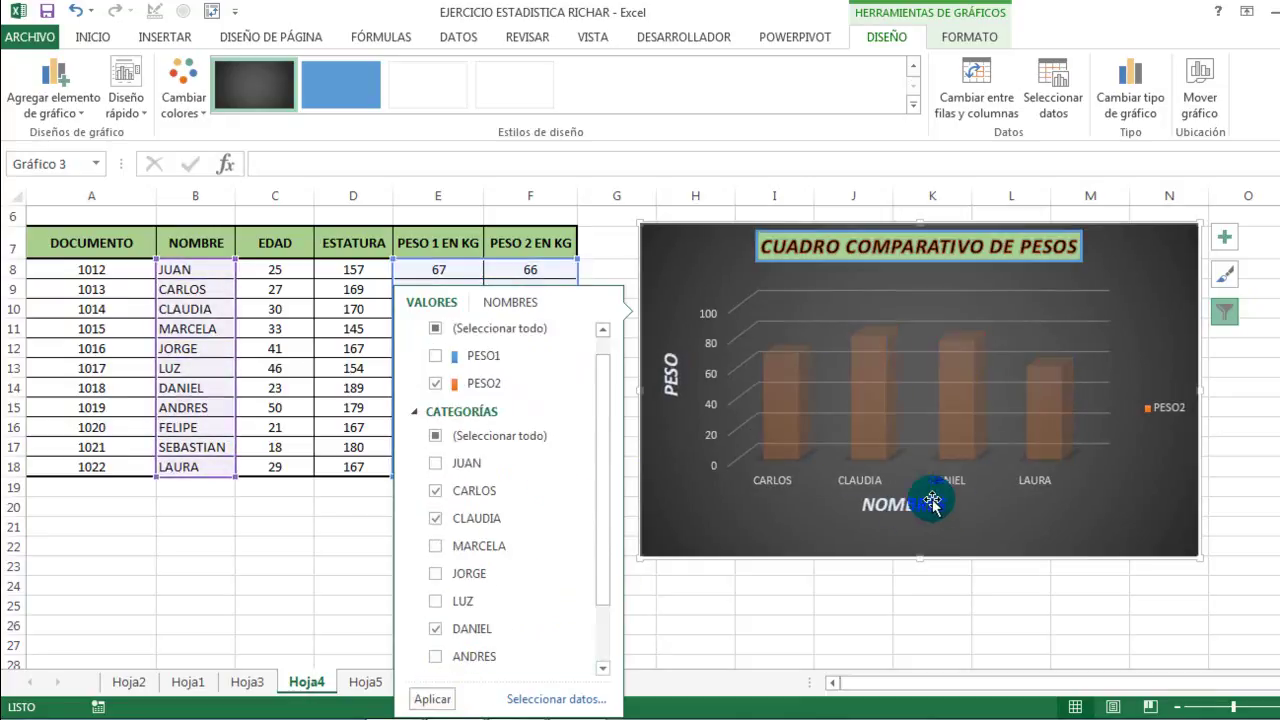
left_click(440, 358)
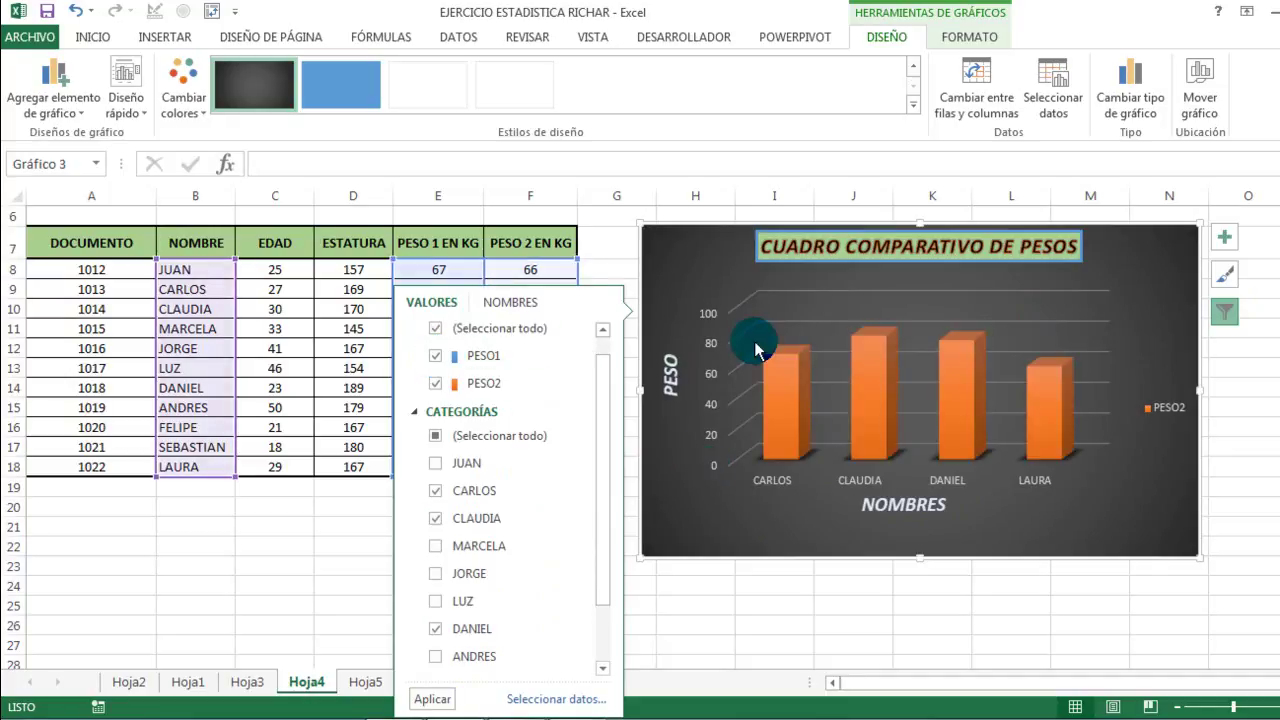
left_click(1117, 445)
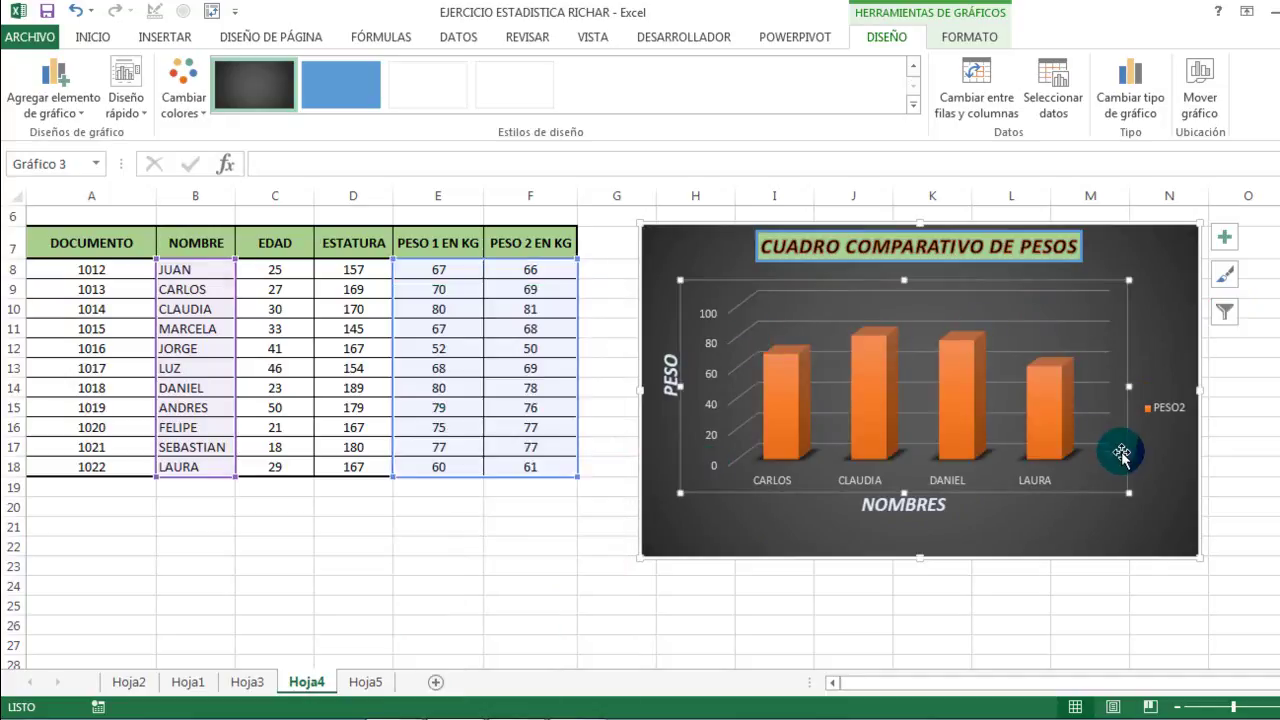
left_click(1226, 312)
left_click(436, 379)
left_click(432, 698)
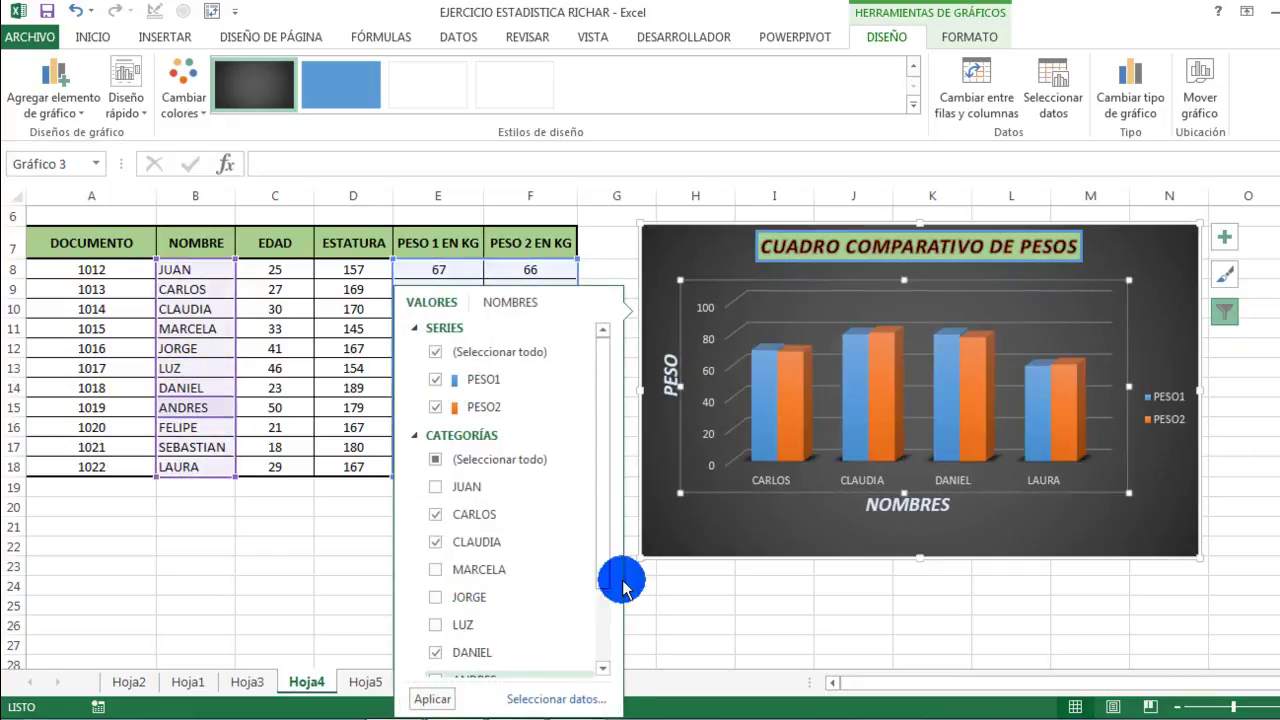
left_click(706, 518)
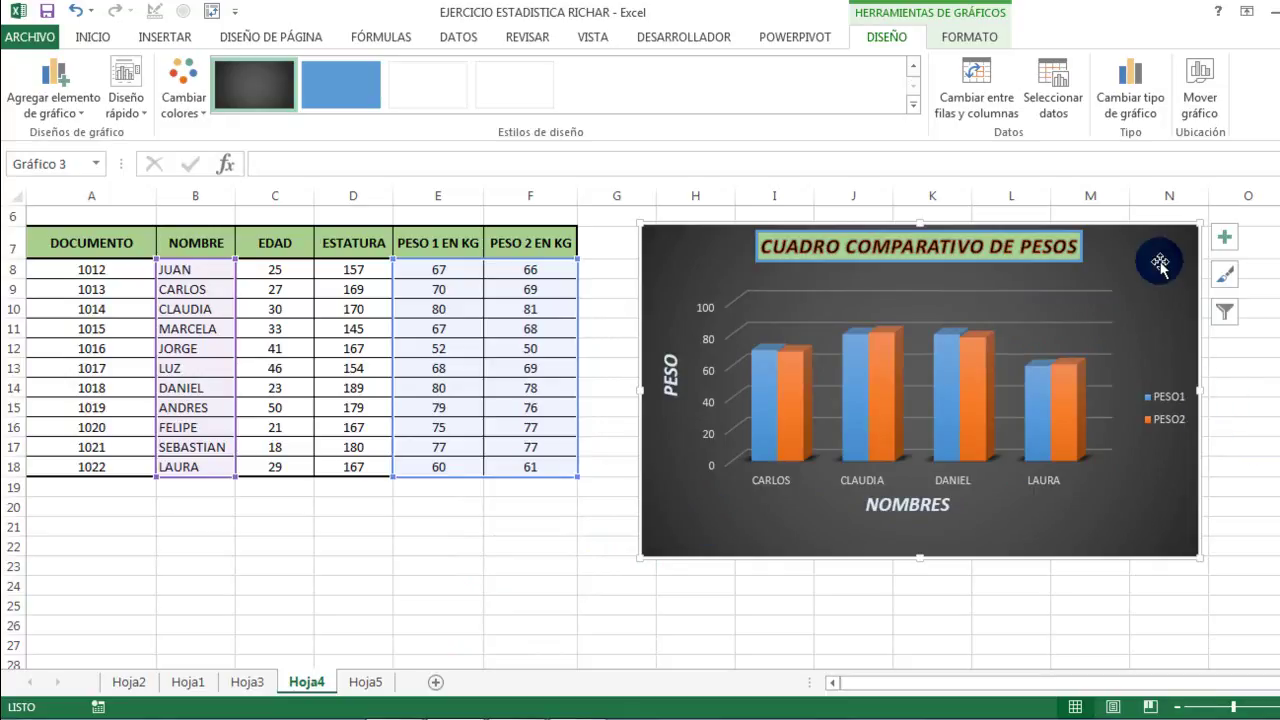
- Move the chart slightly lower and browse the chart style galleries, keeping the dark style
left_click_drag(1159, 262, 1163, 284)
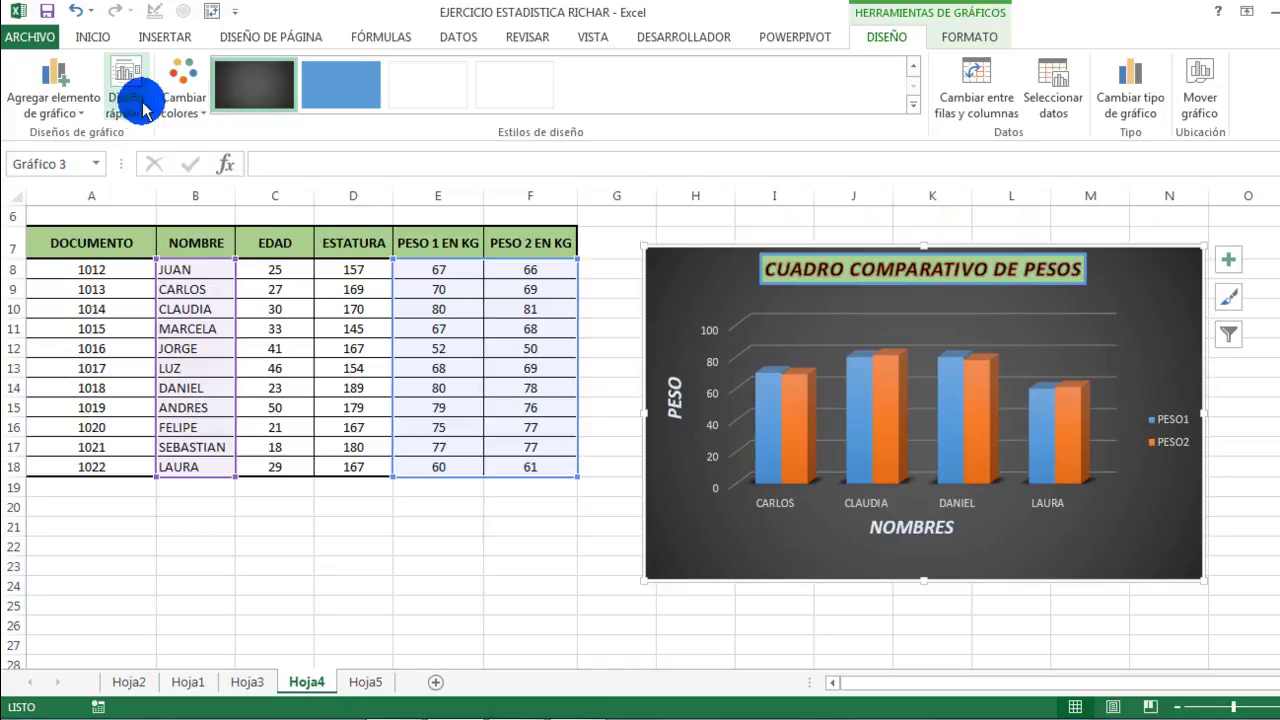
left_click(911, 104)
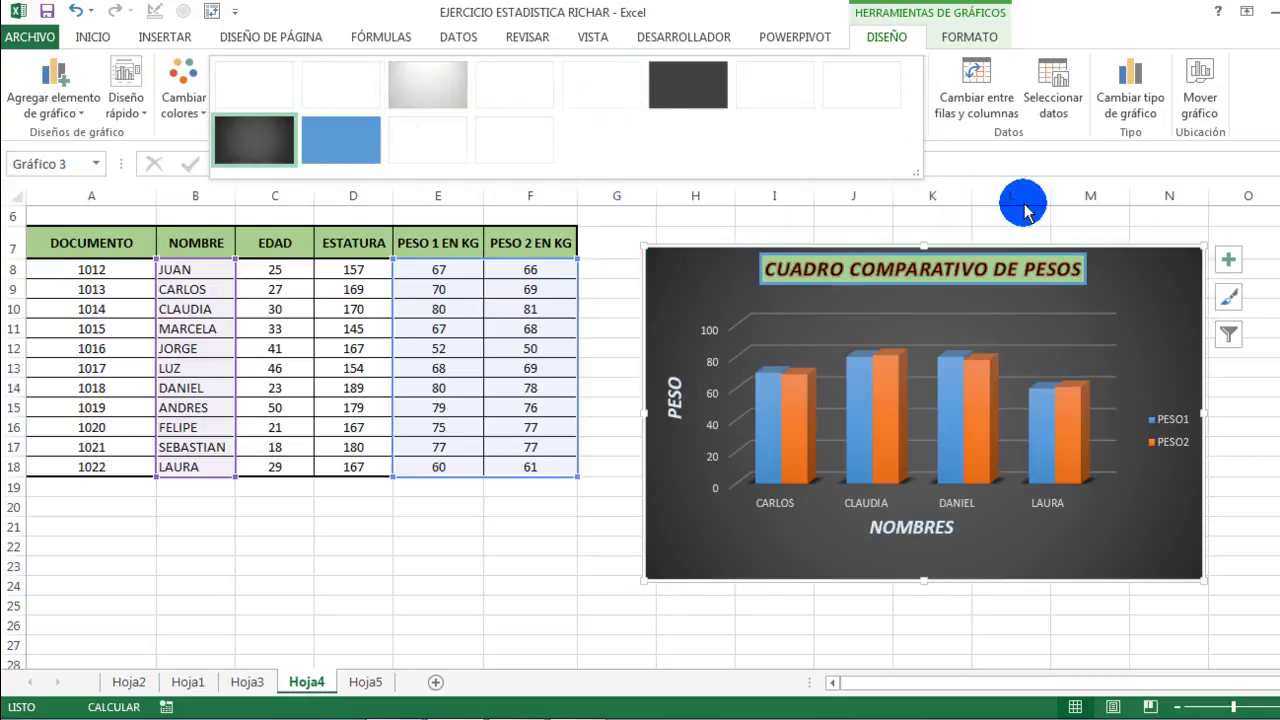
left_click(1229, 296)
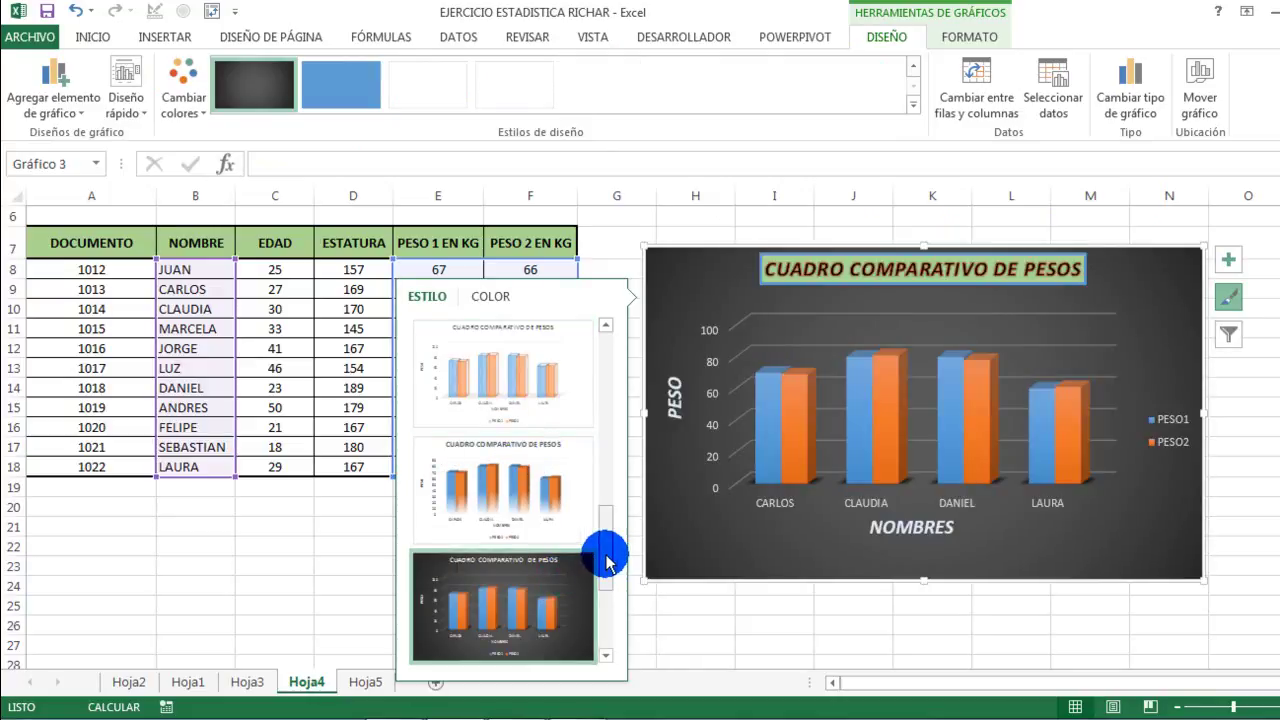
left_click_drag(605, 556, 612, 632)
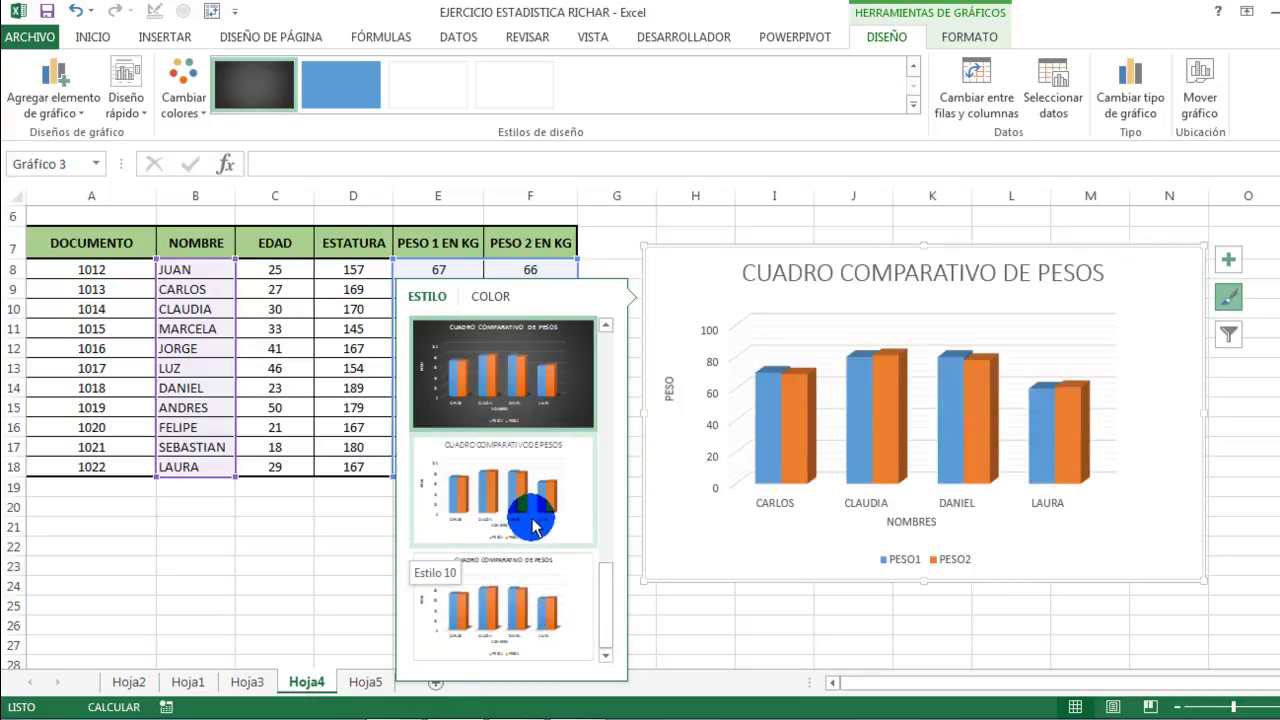
left_click(1229, 263)
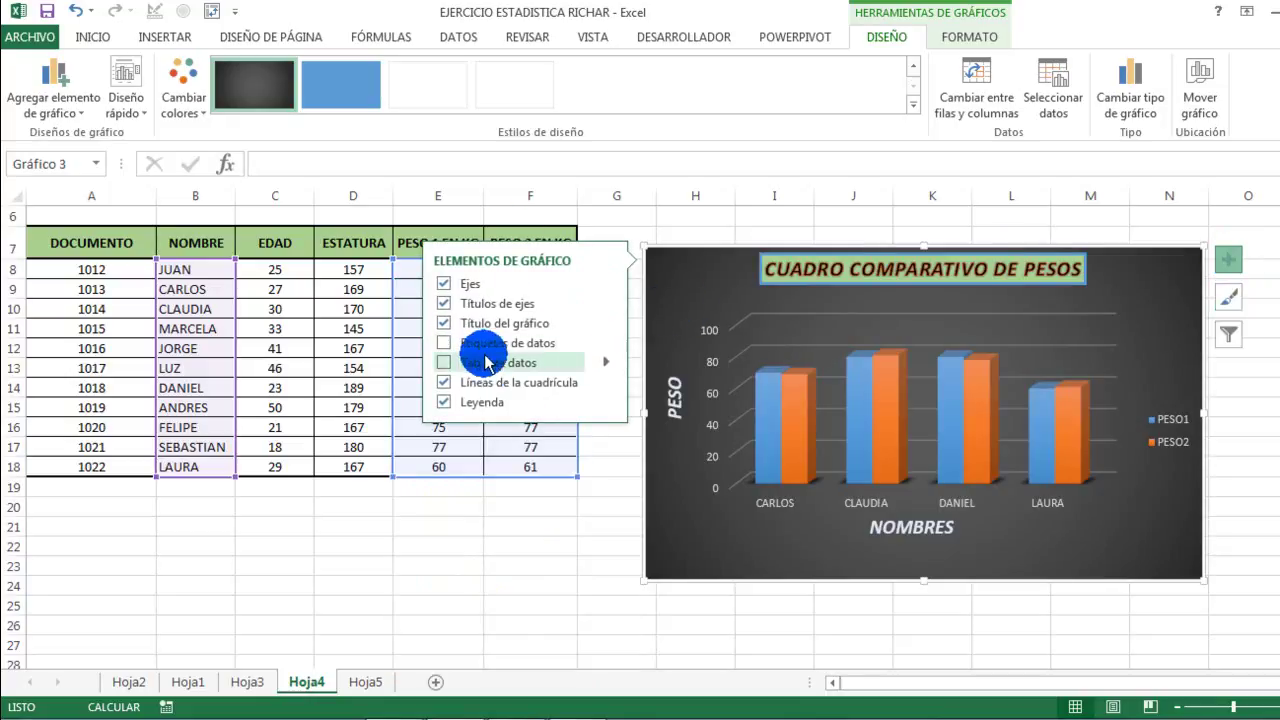
- Browse the Diseño rápido presets without applying one, then close the Chart Elements list
left_click(145, 113)
left_click(190, 213)
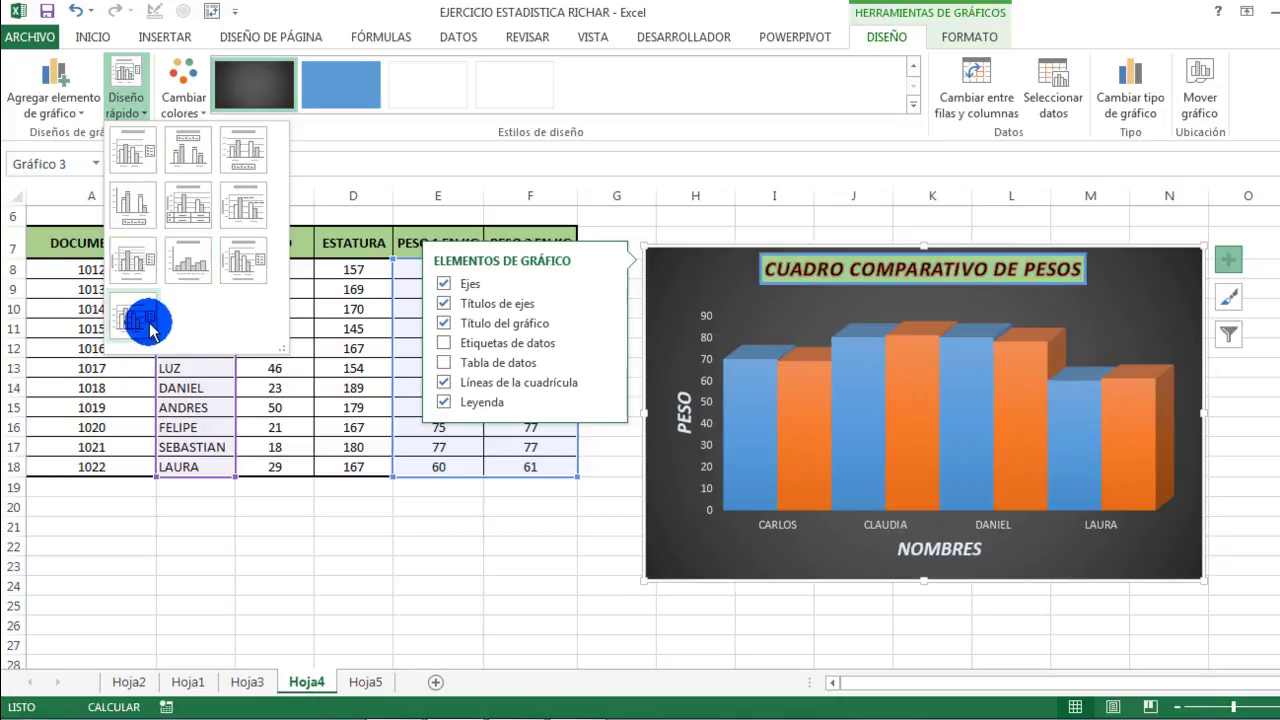
left_click(514, 560)
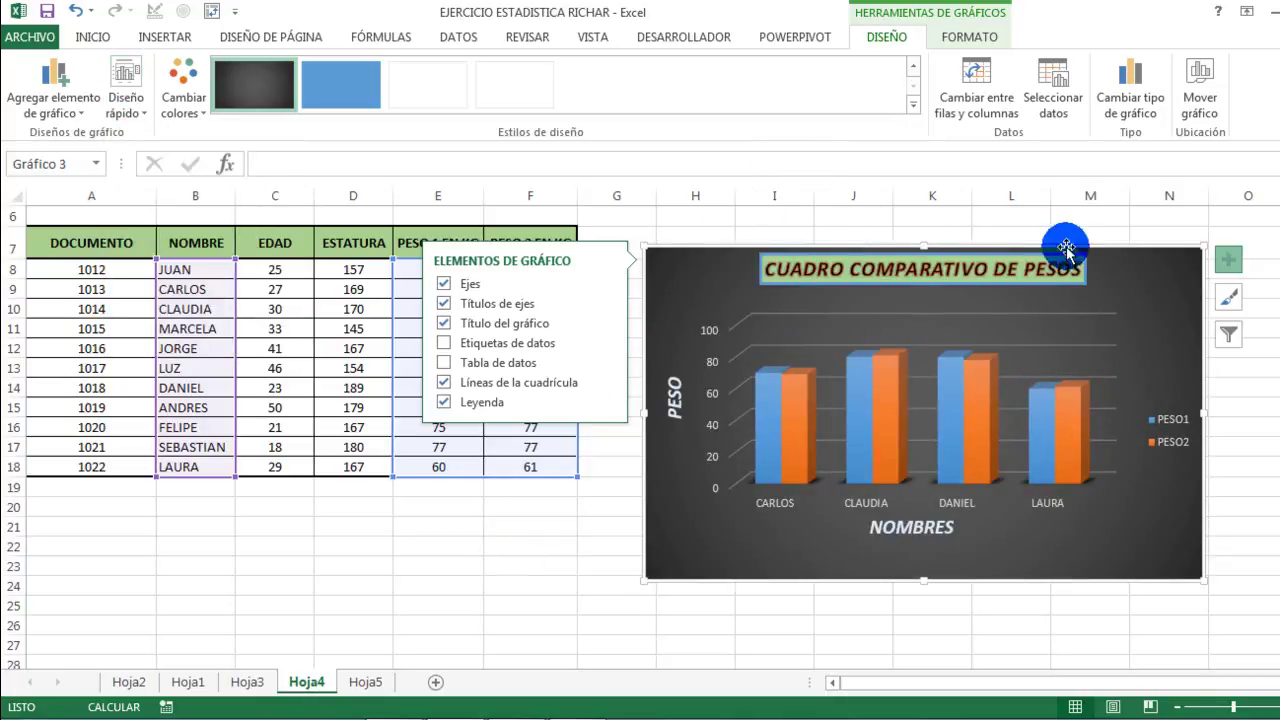
left_click(1230, 268)
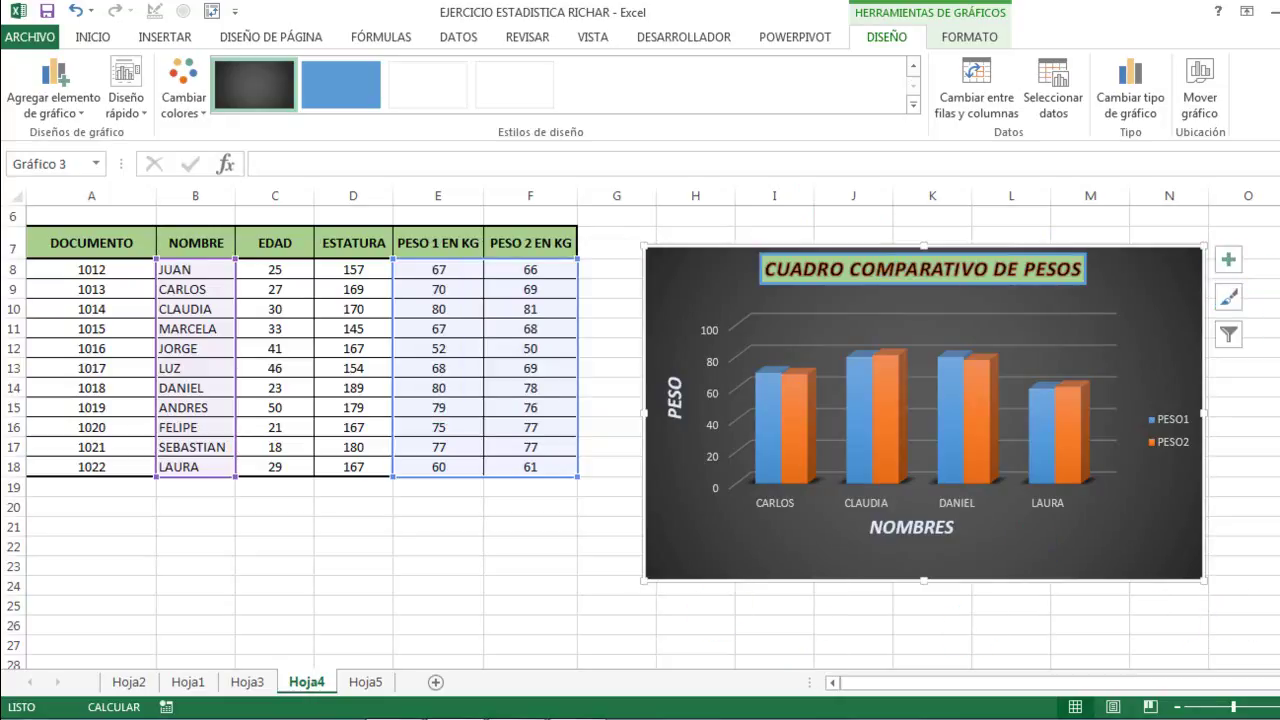
scroll(640, 437, "up", 2)
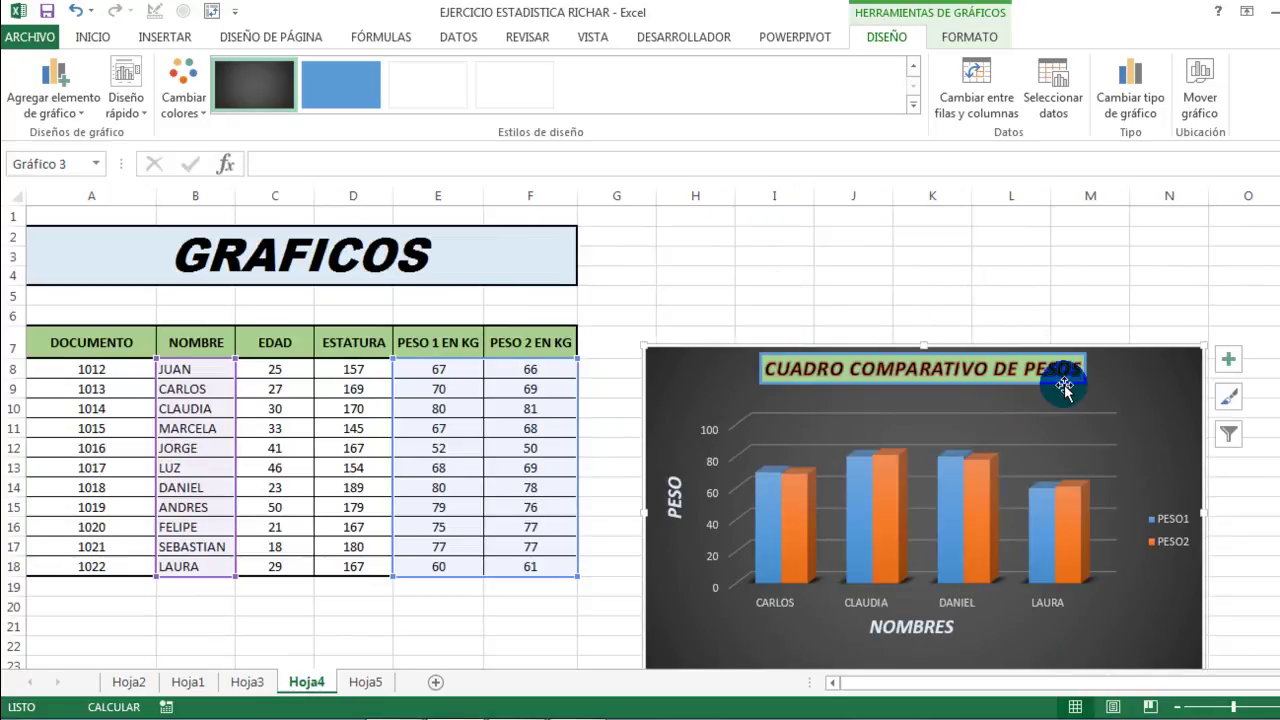
scroll(640, 437, "down", 1)
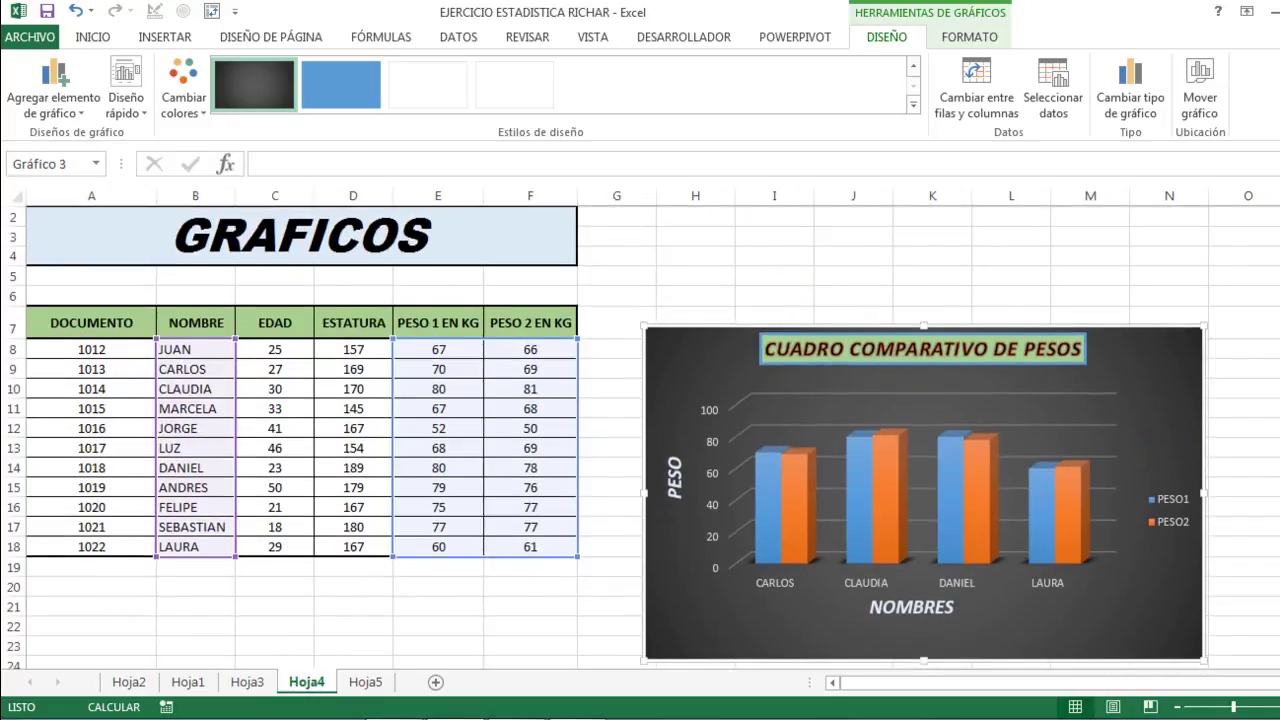
scroll(640, 437, "down", 1)
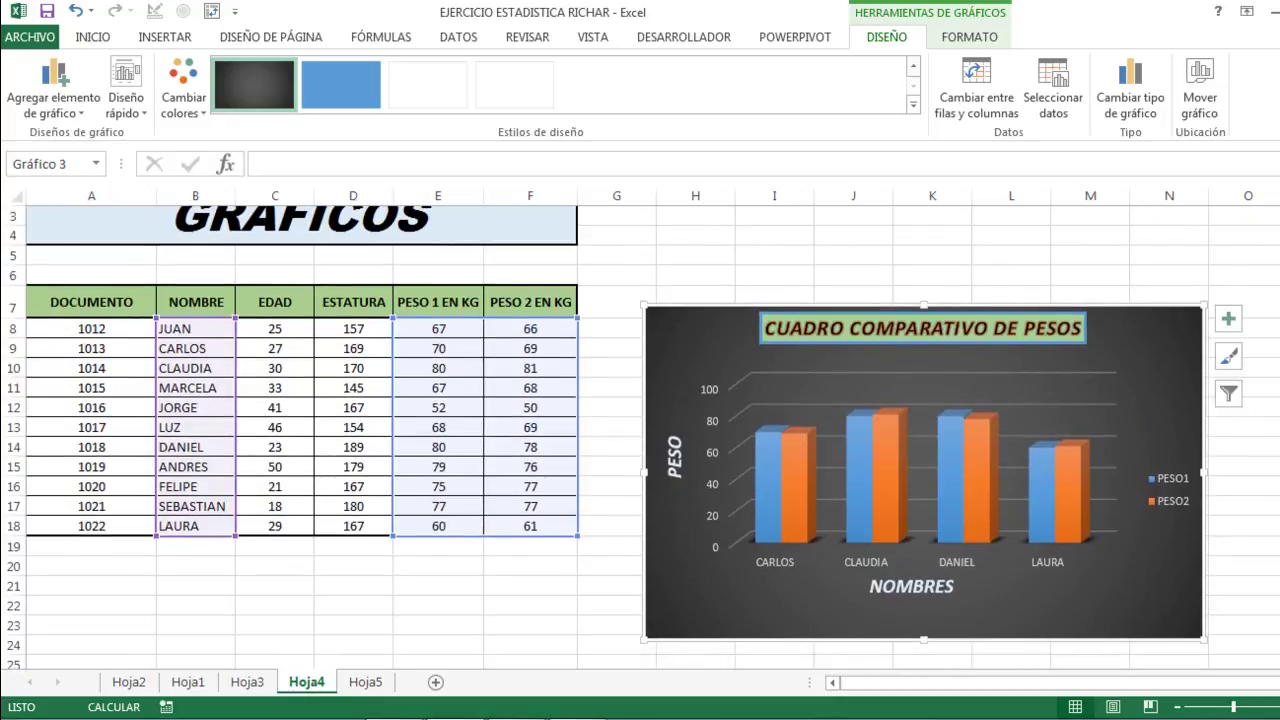
scroll(640, 437, "up", 1)
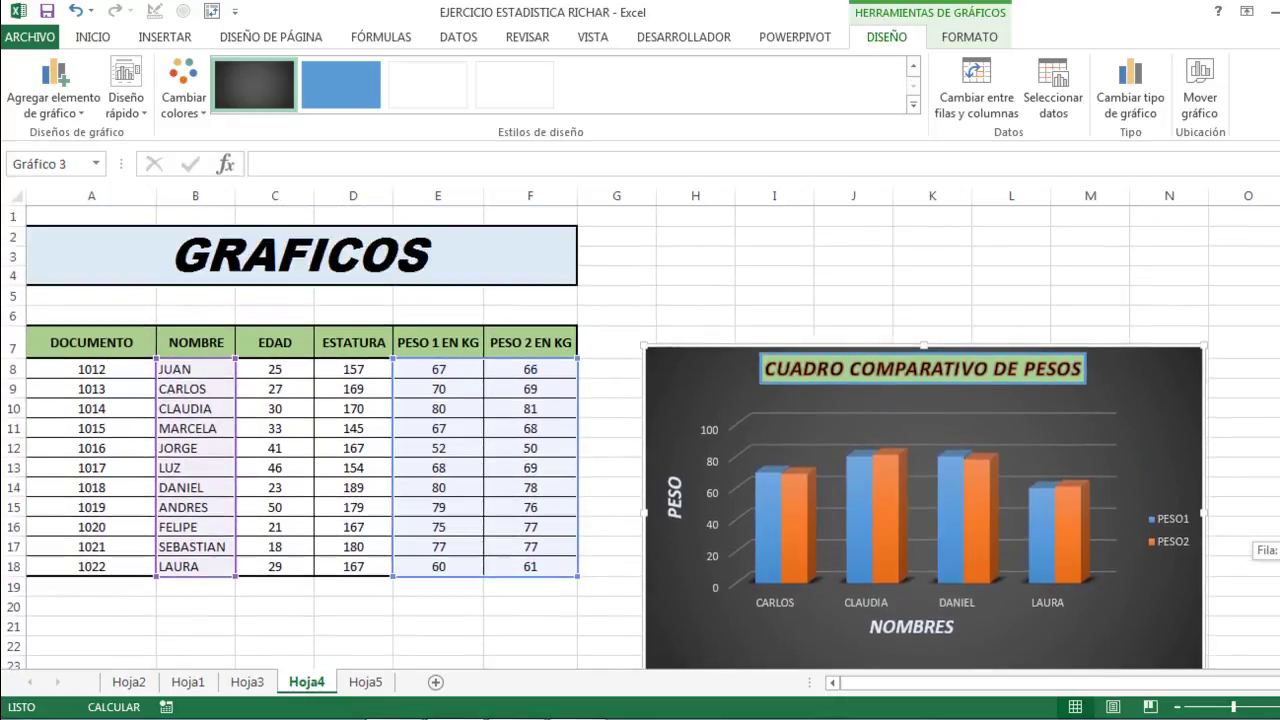
scroll(640, 437, "down", 1)
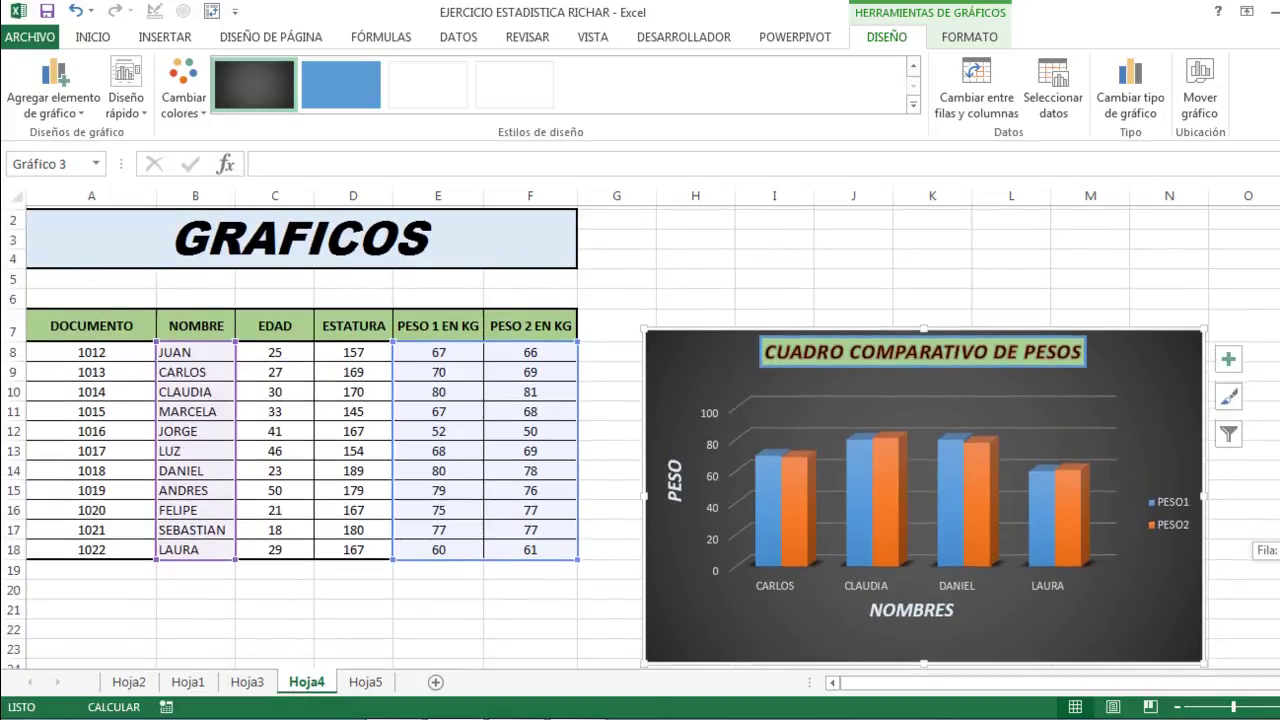